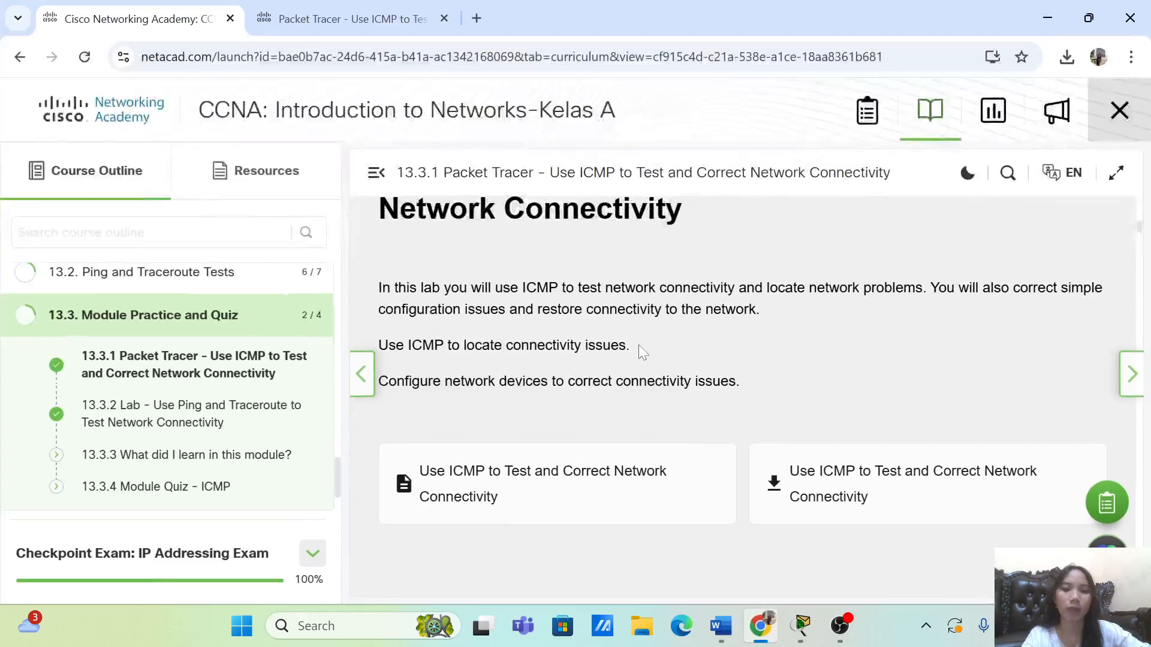
Review the title of lab 13.3.1, Use ICMP to Test and Correct Network Connectivity, on the course page.
scroll(639, 344, "up", 1)
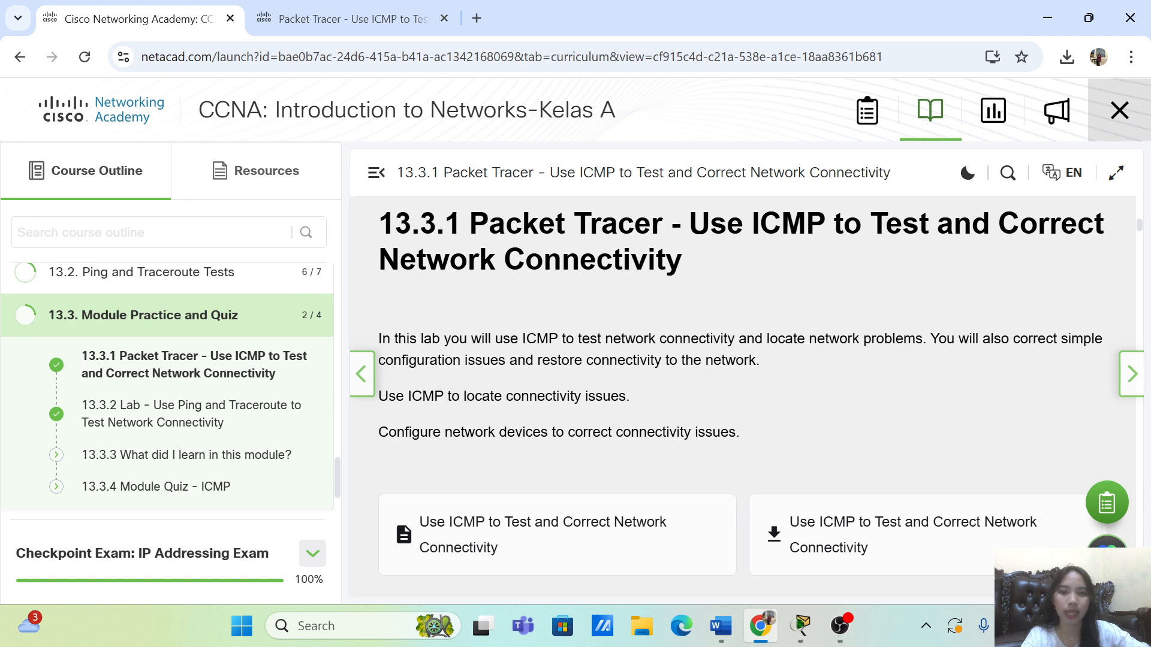
left_click_drag(471, 223, 715, 259)
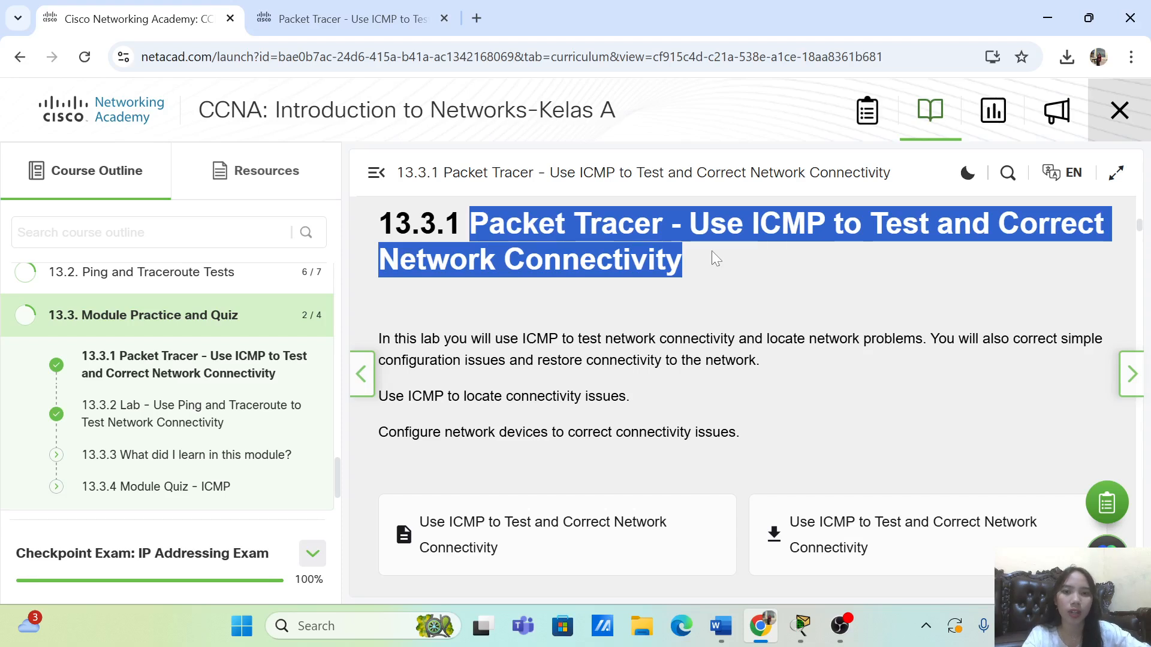
left_click(713, 251)
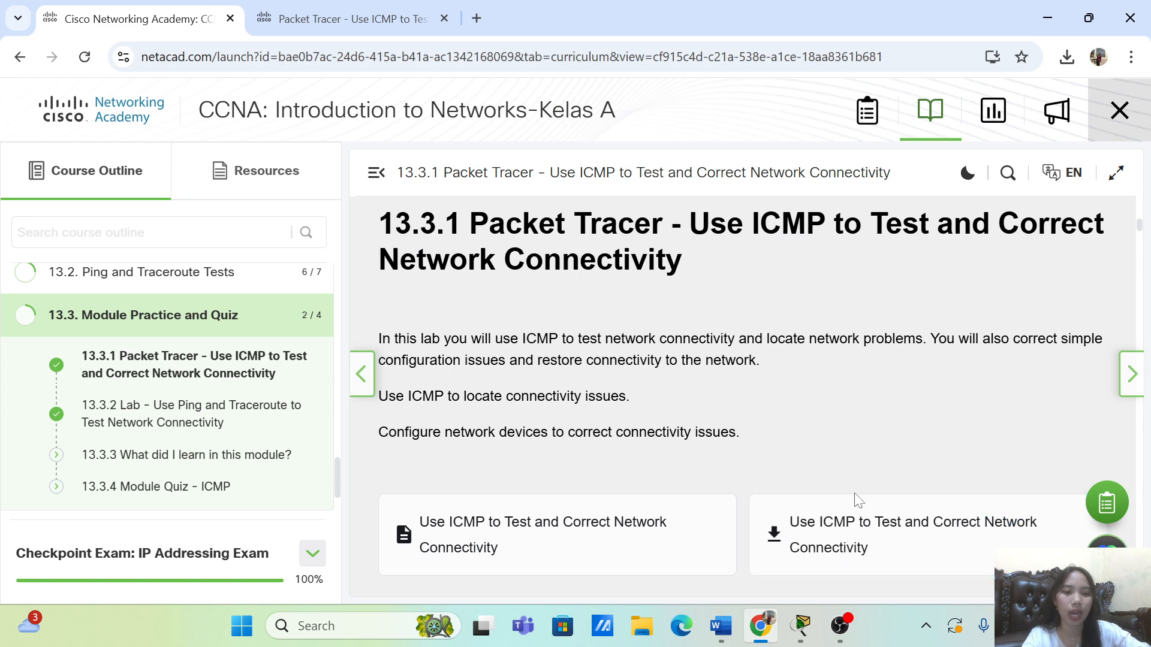
Switch to Cisco Packet Tracer and examine the addressing table in the activity instructions, including its default gateway column.
left_click(804, 623)
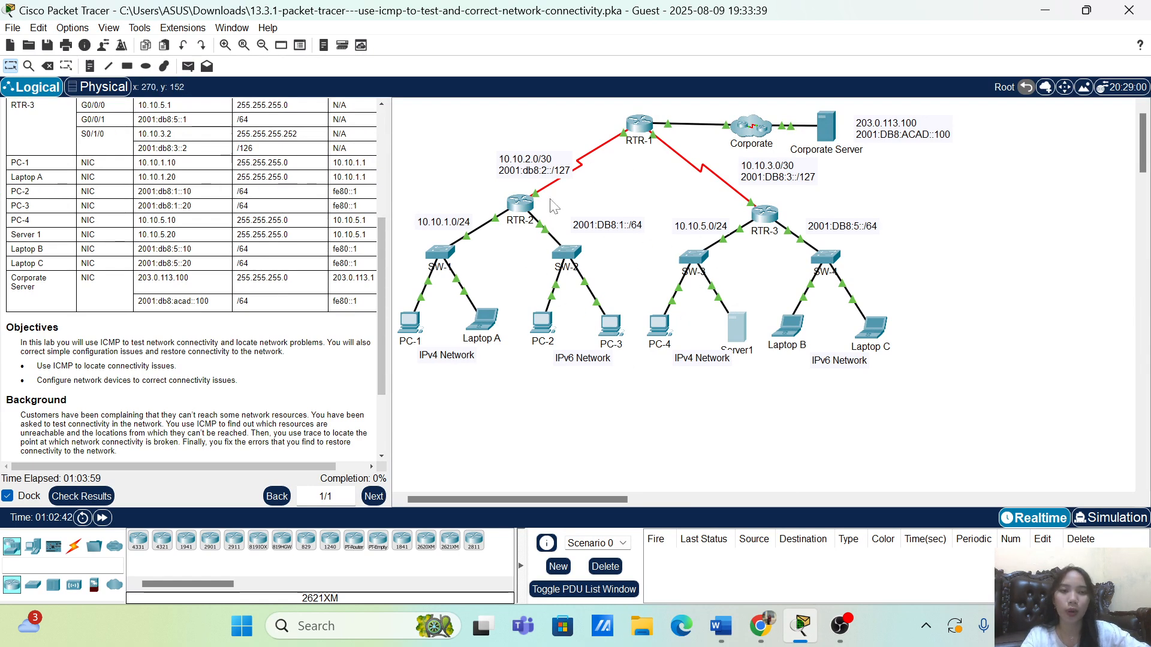
scroll(208, 195, "up", 5)
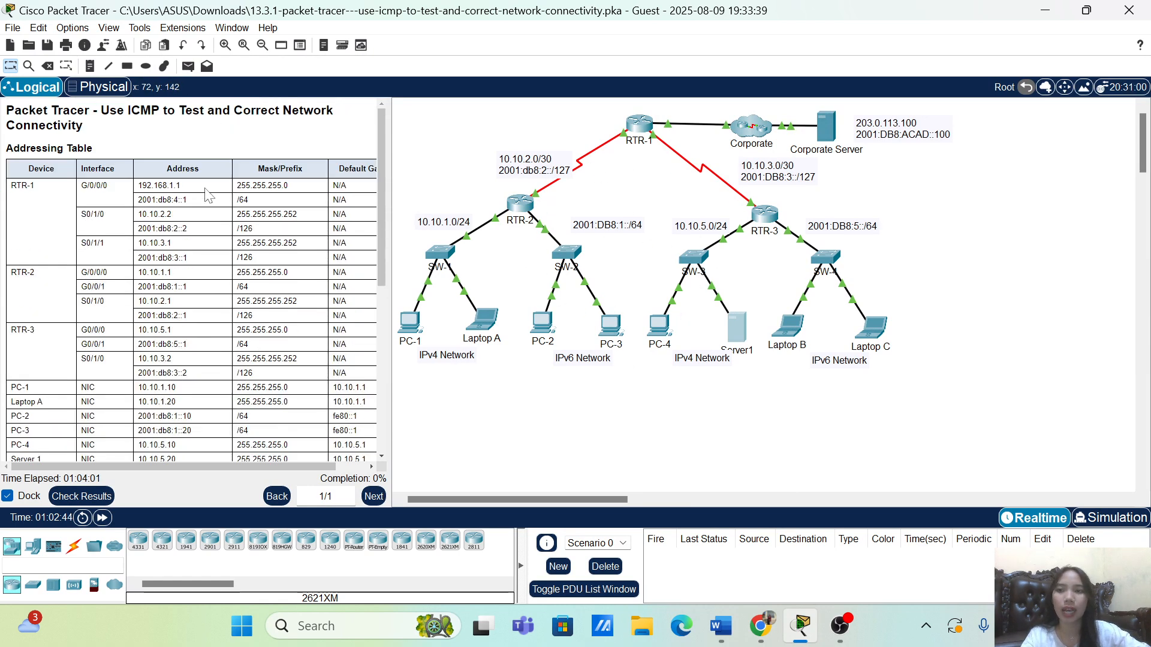
scroll(207, 256, "down", 3)
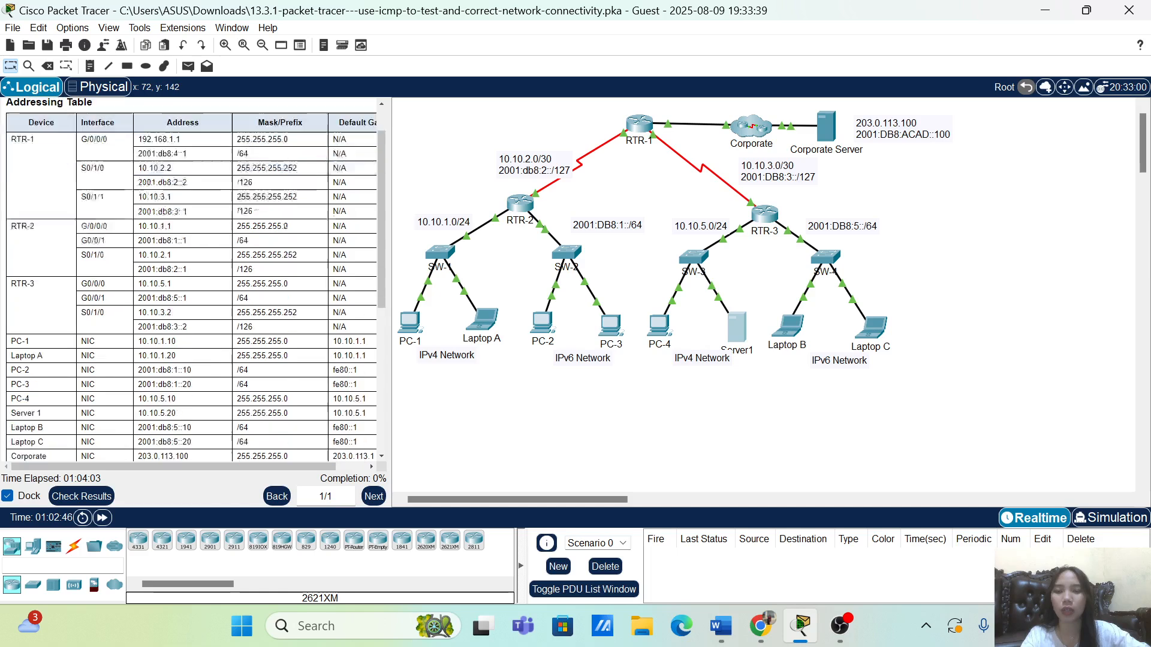
scroll(37, 180, "up", 3)
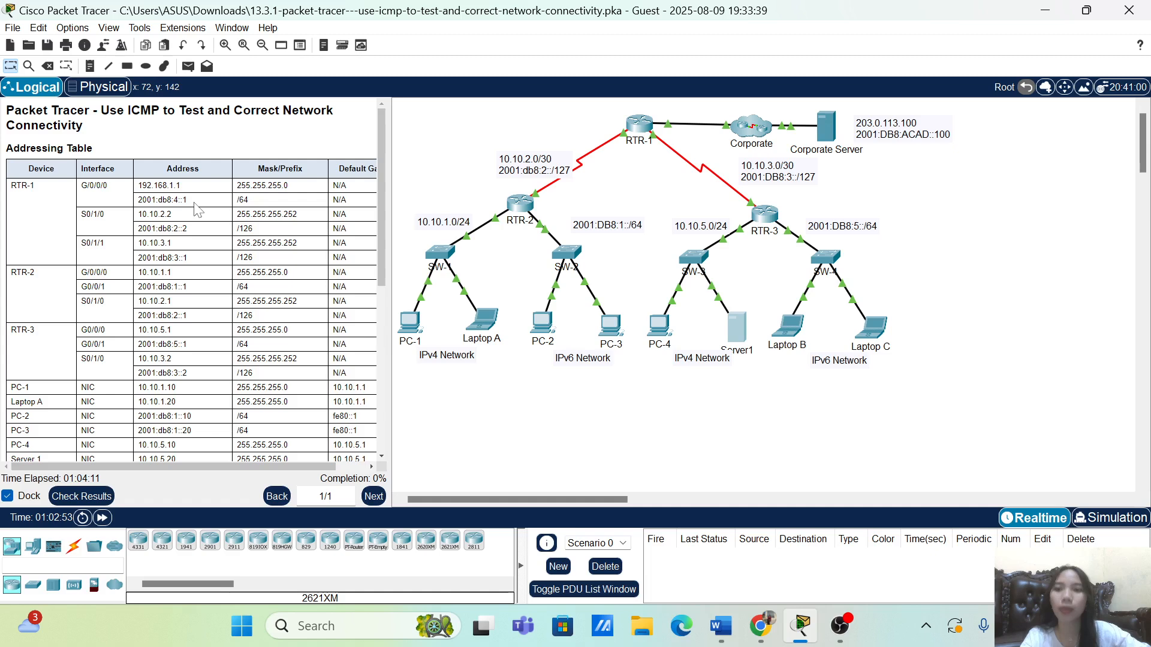
scroll(310, 193, "right", 2)
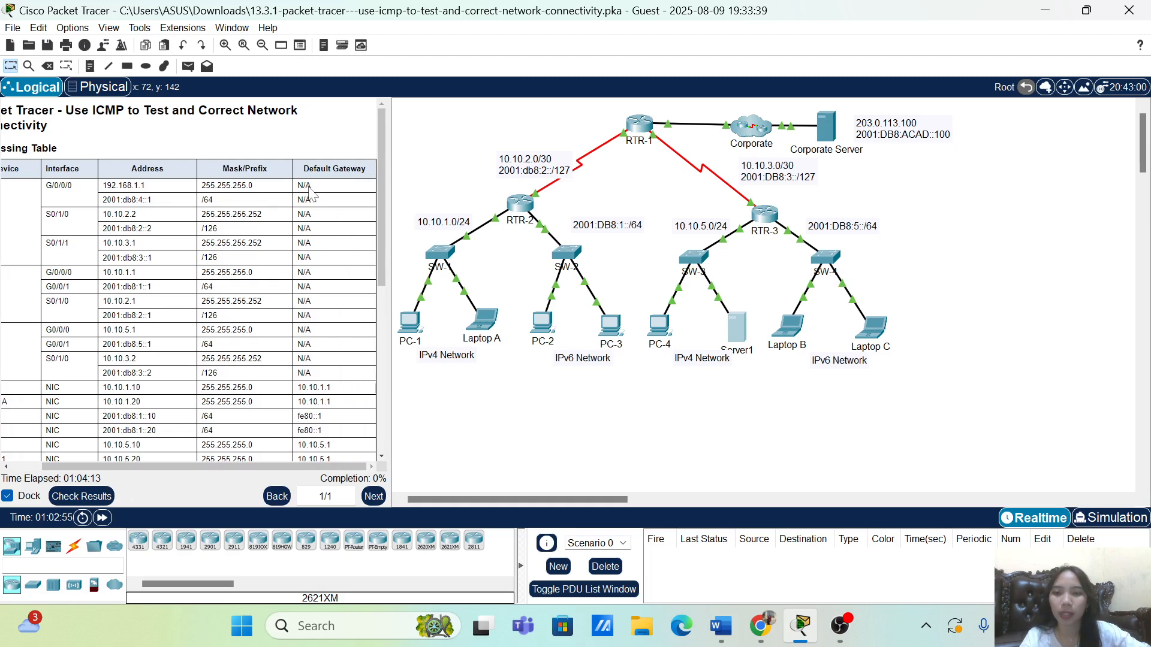
scroll(309, 194, "left", 1)
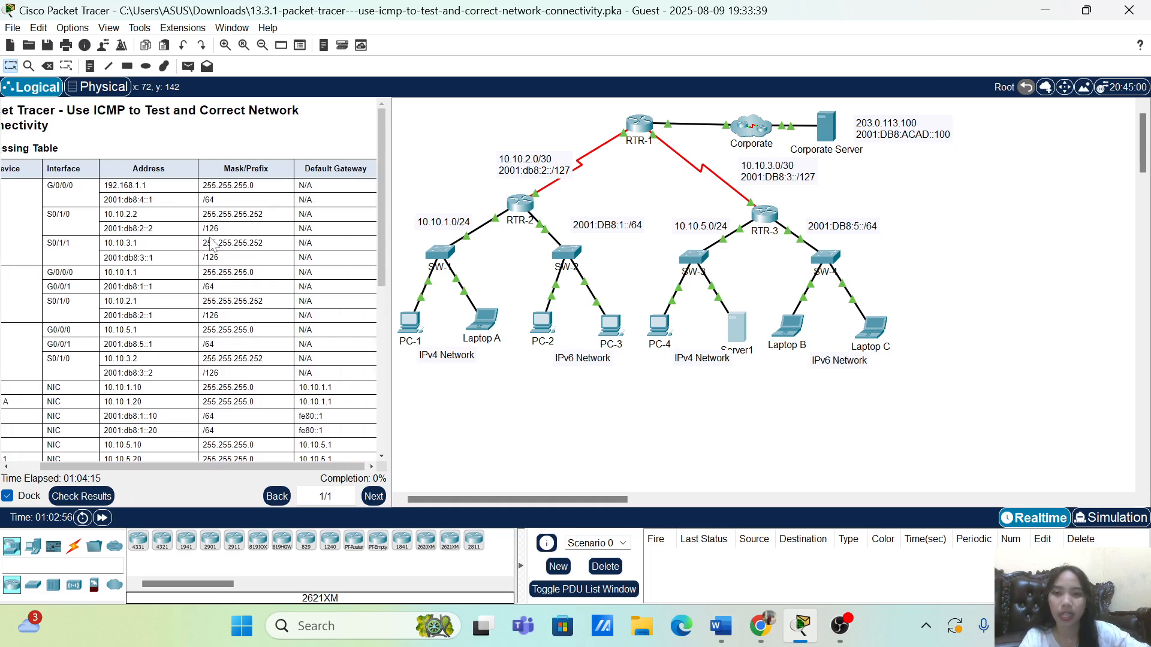
scroll(192, 285, "down", 10)
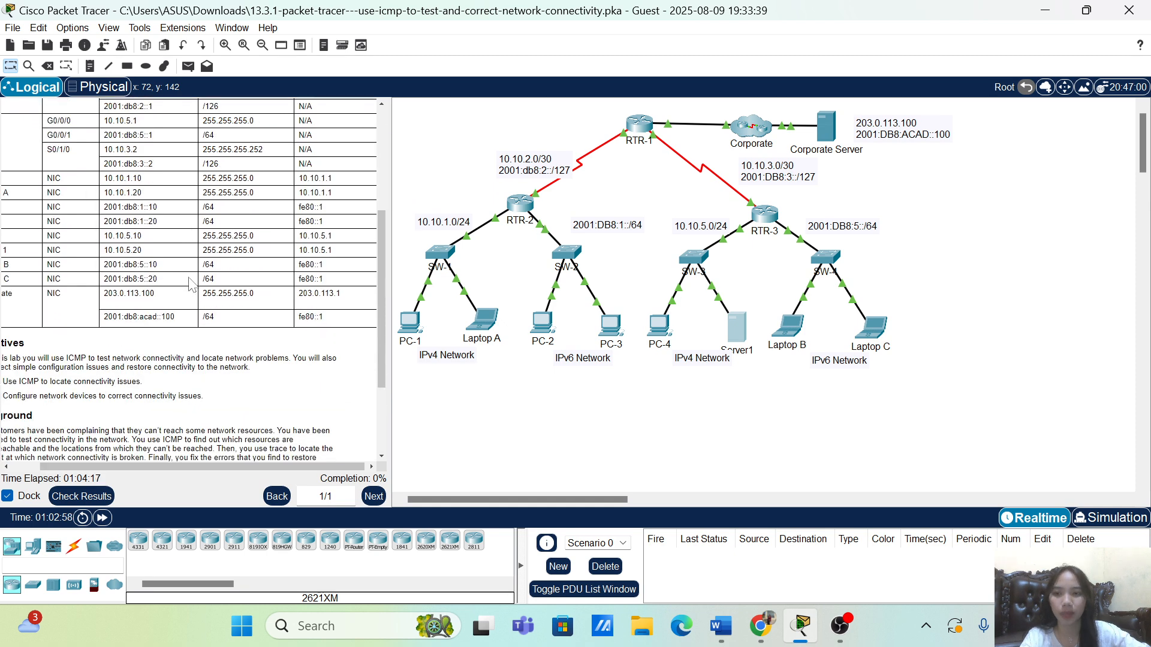
scroll(192, 285, "left", 1)
scroll(192, 284, "down", 1)
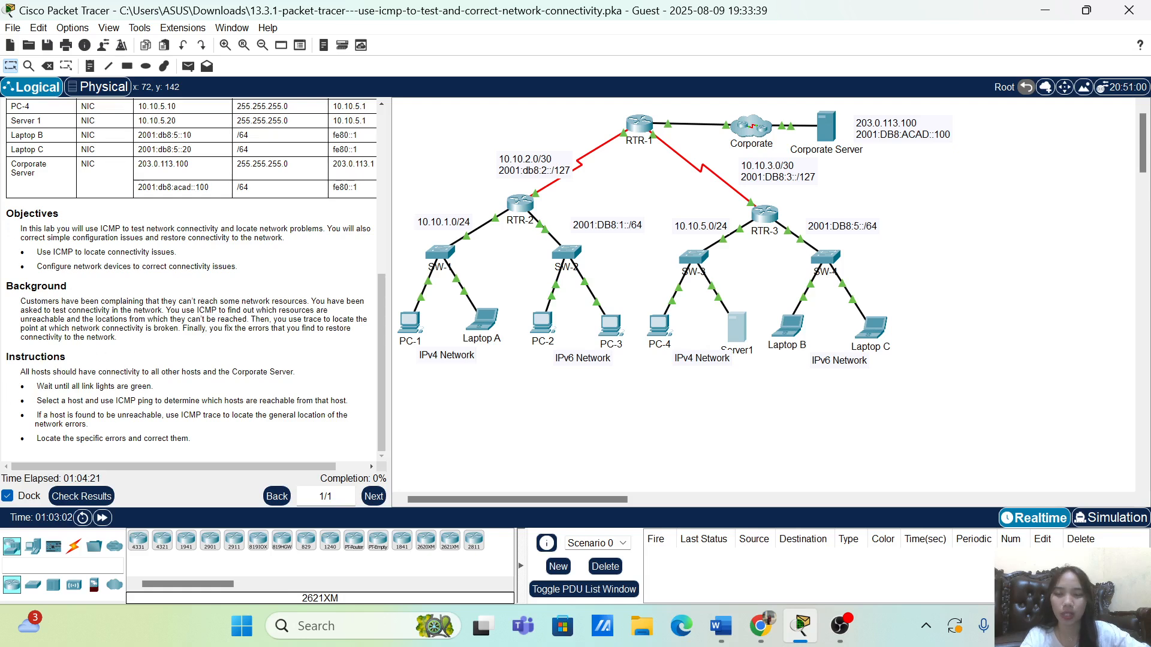
Read the Objectives, Background and Instructions sections of the activity, comparing them with the addressing table.
scroll(192, 275, "up", 2)
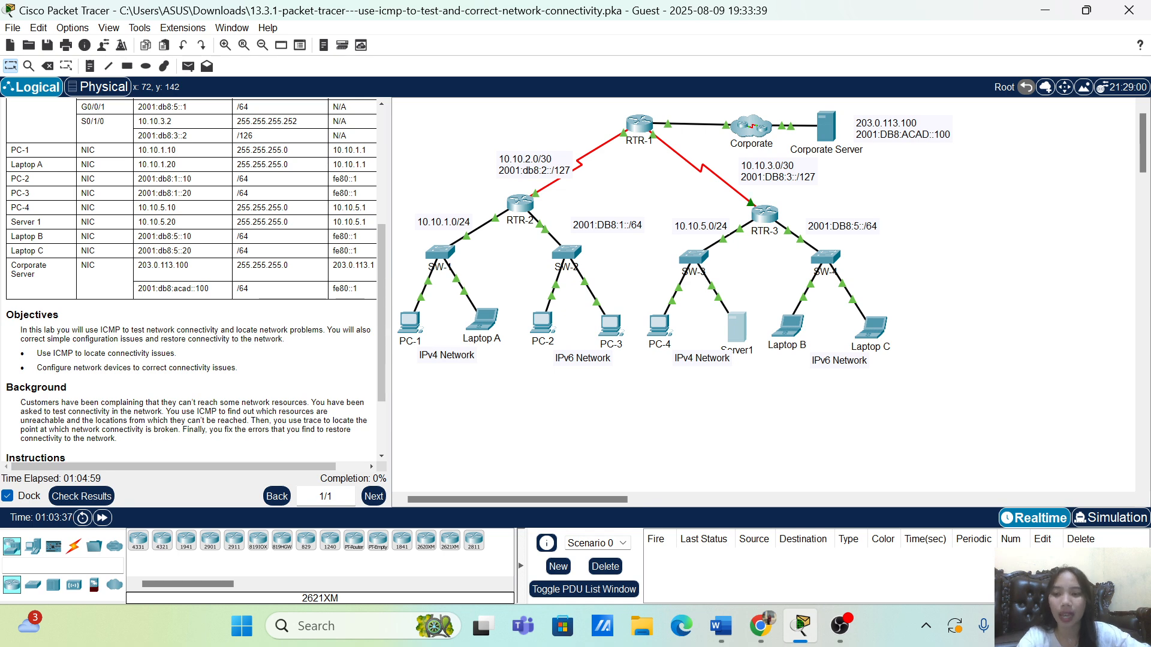
scroll(82, 405, "down", 1)
scroll(82, 405, "up", 1)
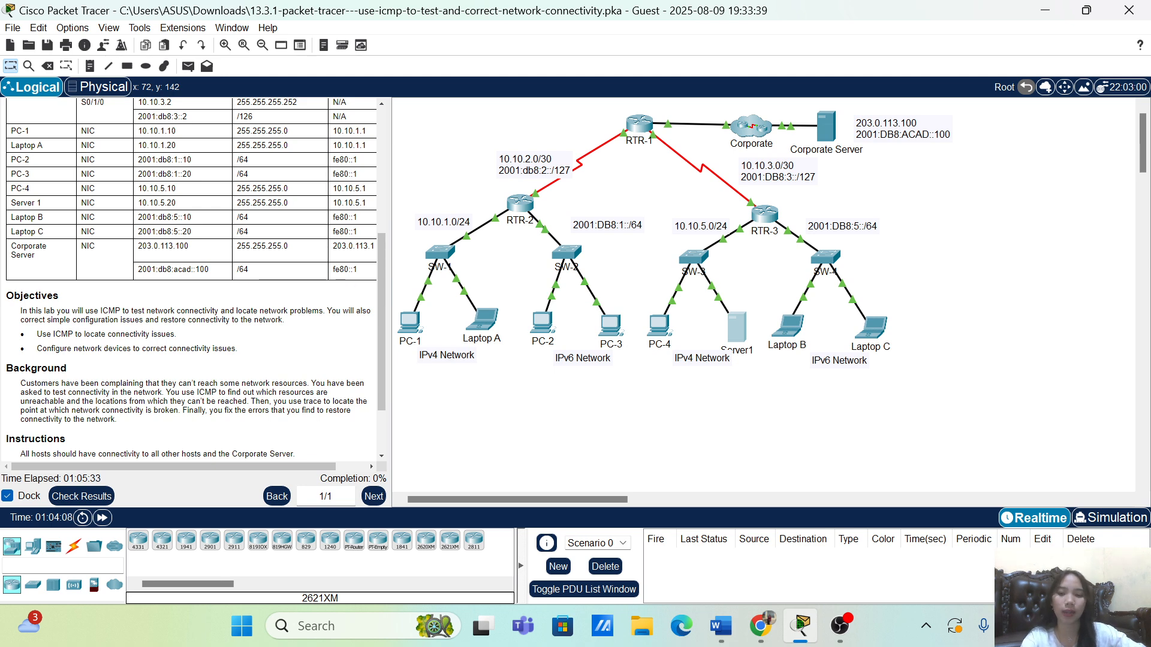
scroll(192, 279, "down", 2)
scroll(192, 279, "up", 5)
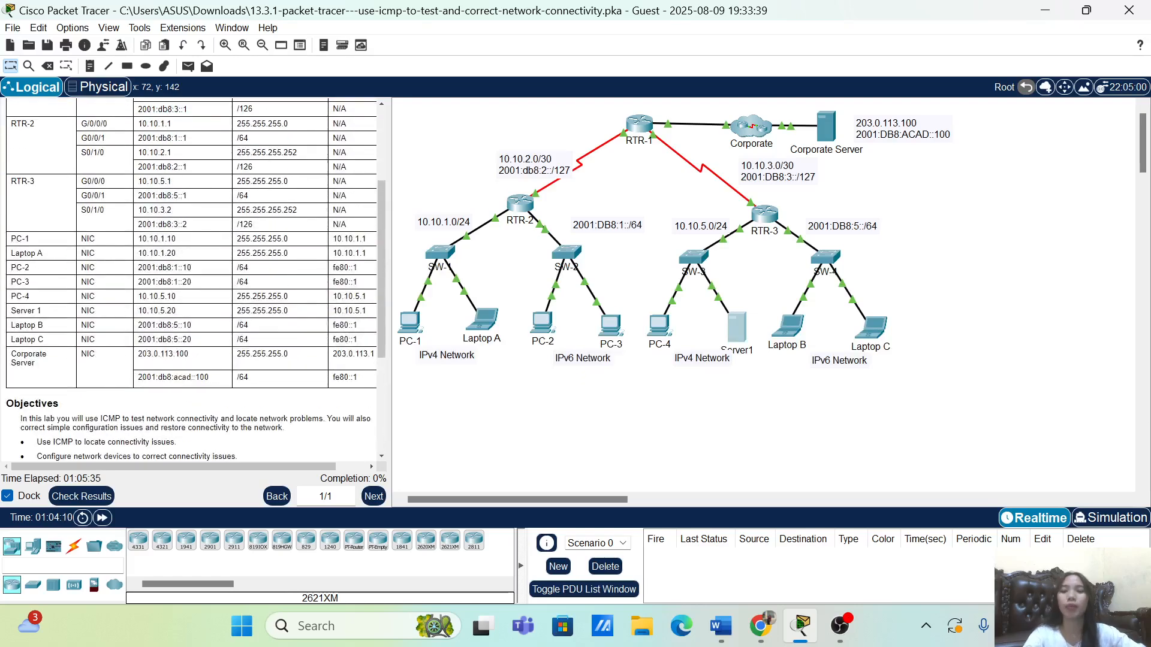
scroll(192, 280, "down", 5)
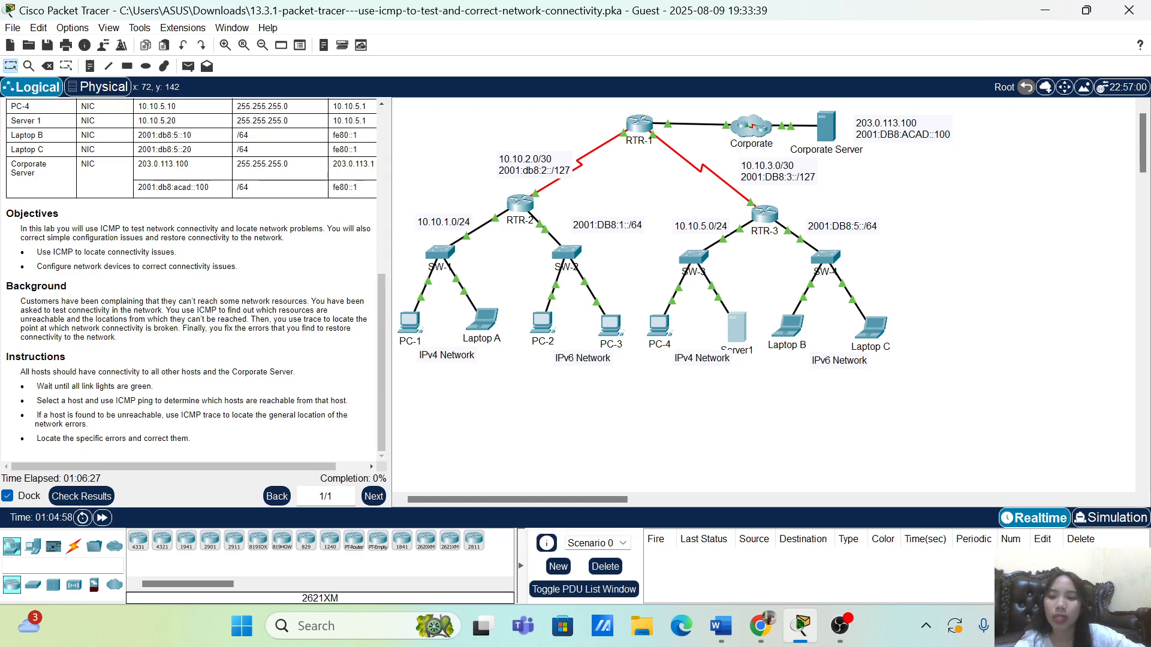
left_click_drag(7, 358, 308, 446)
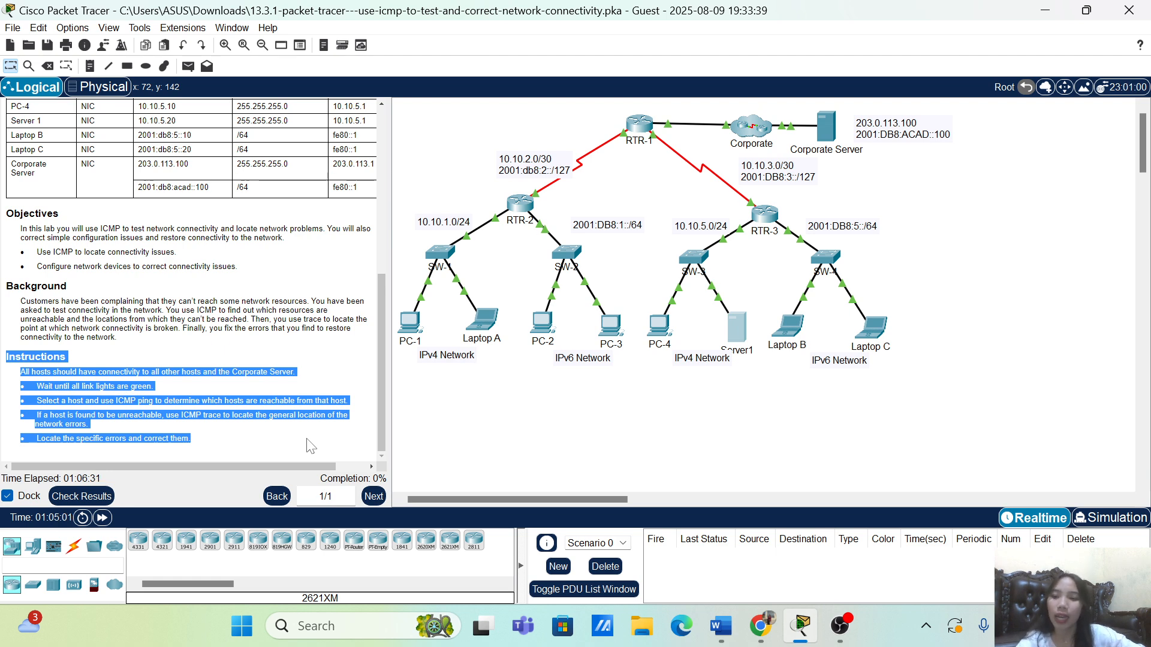
left_click(258, 400)
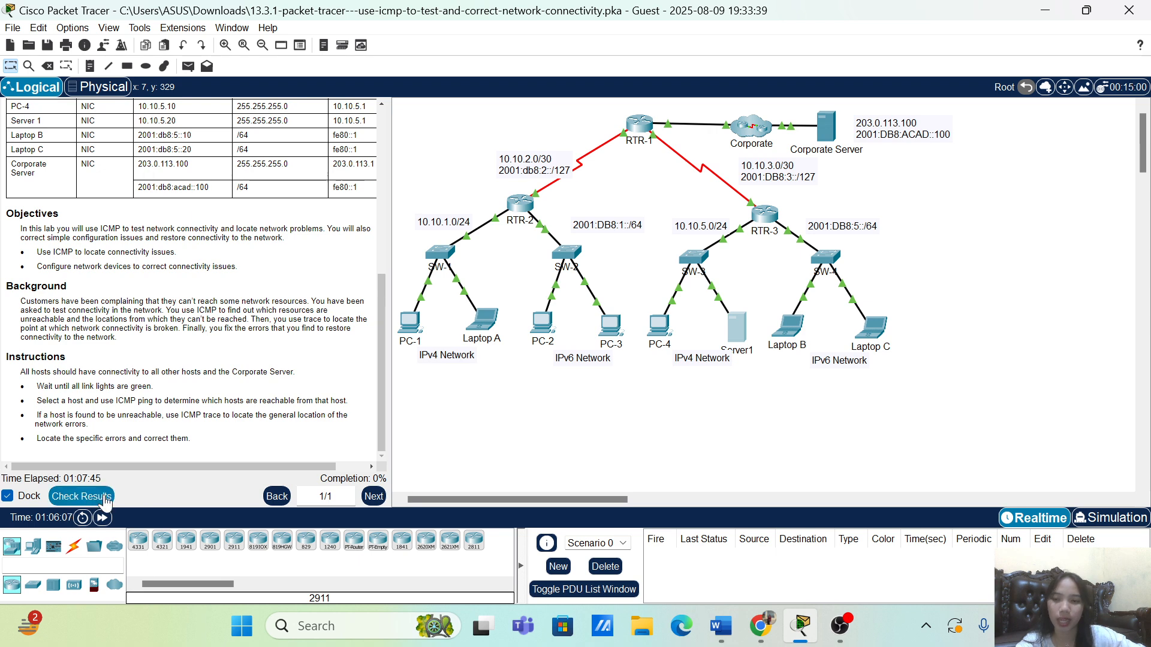
Check the activity results, examine the assessment items by device, and return to the network topology.
left_click(75, 498)
left_click(133, 100)
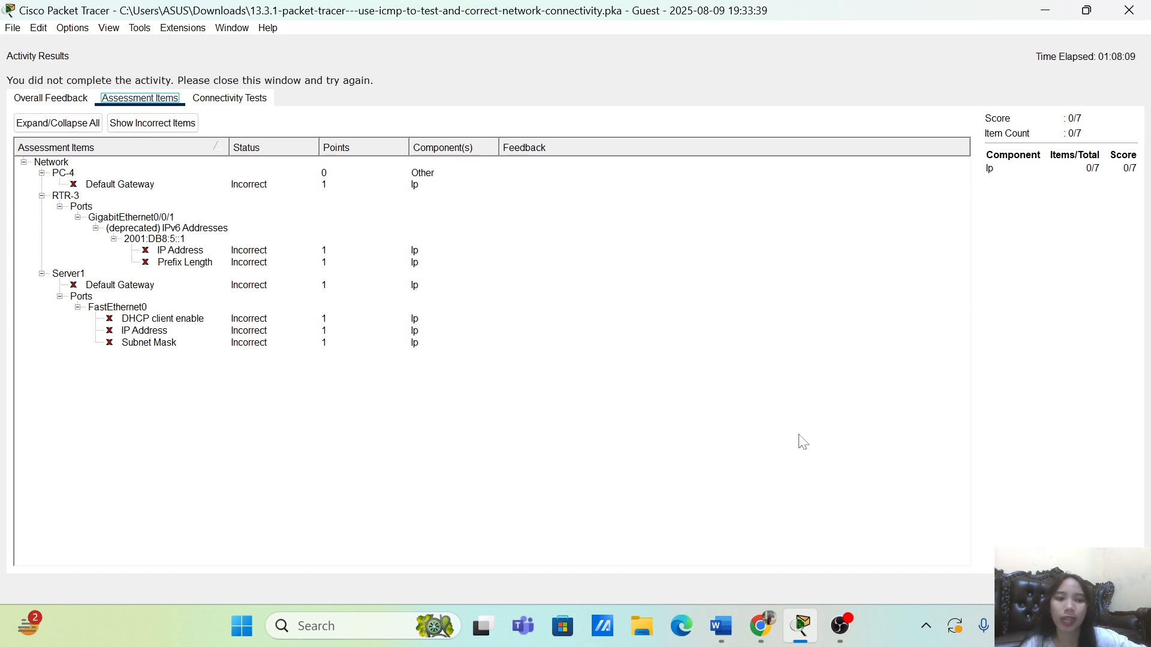
left_click(1120, 589)
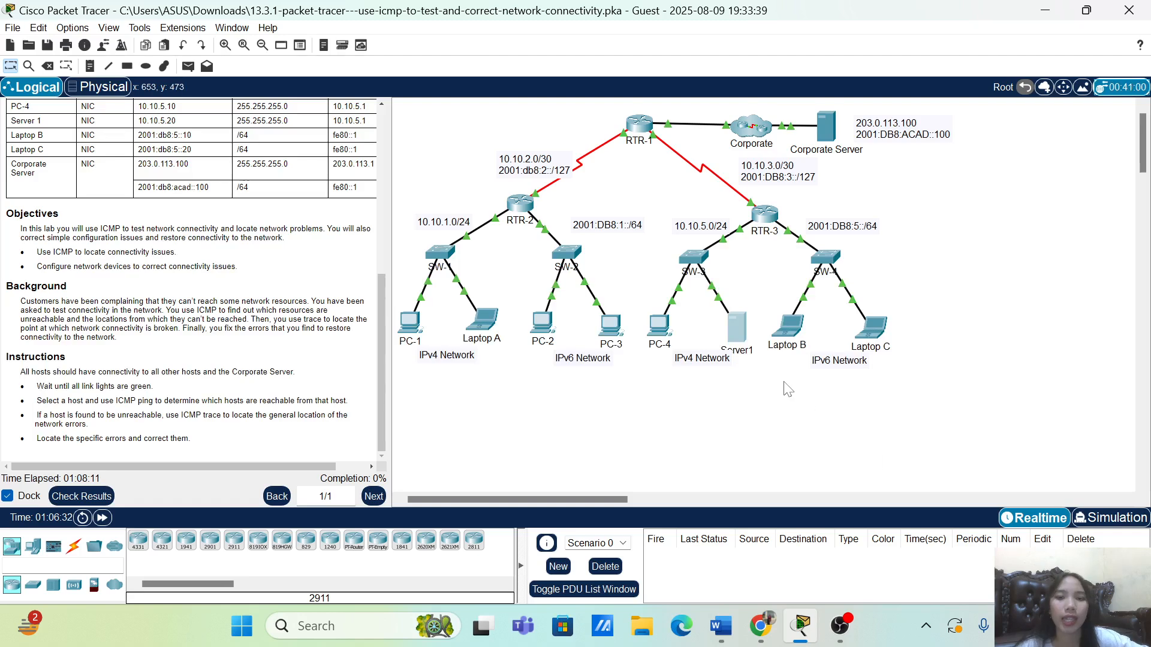
Open the Command Prompt on PC-4, shrink its window and place it clear of the instructions.
left_click(662, 327)
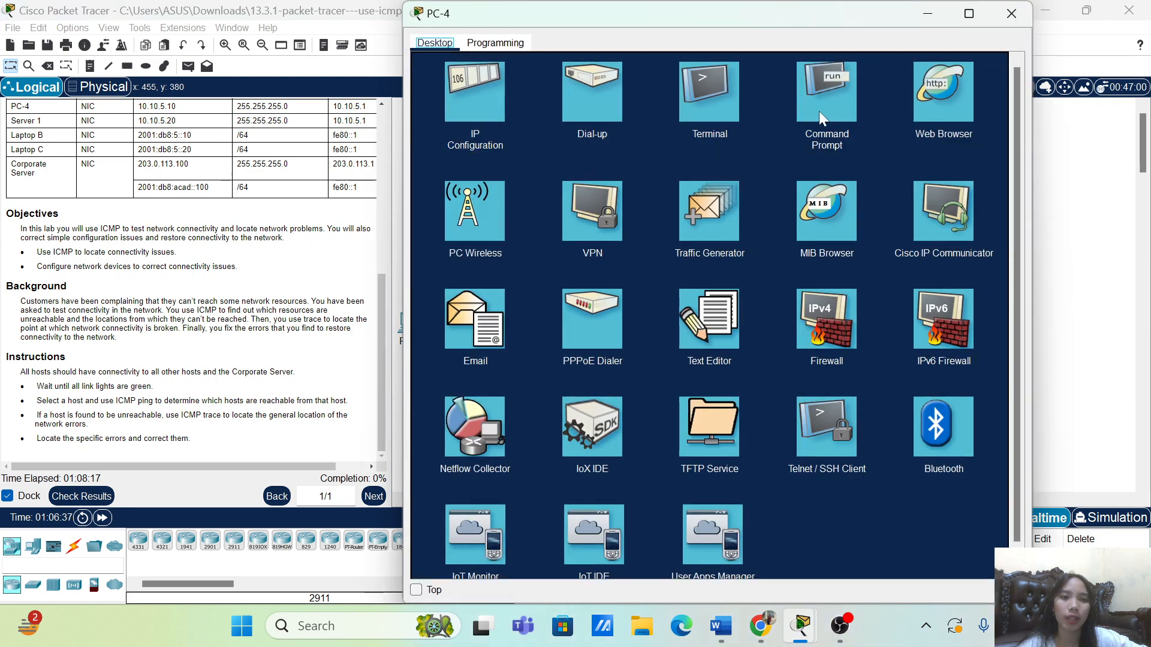
left_click(818, 110)
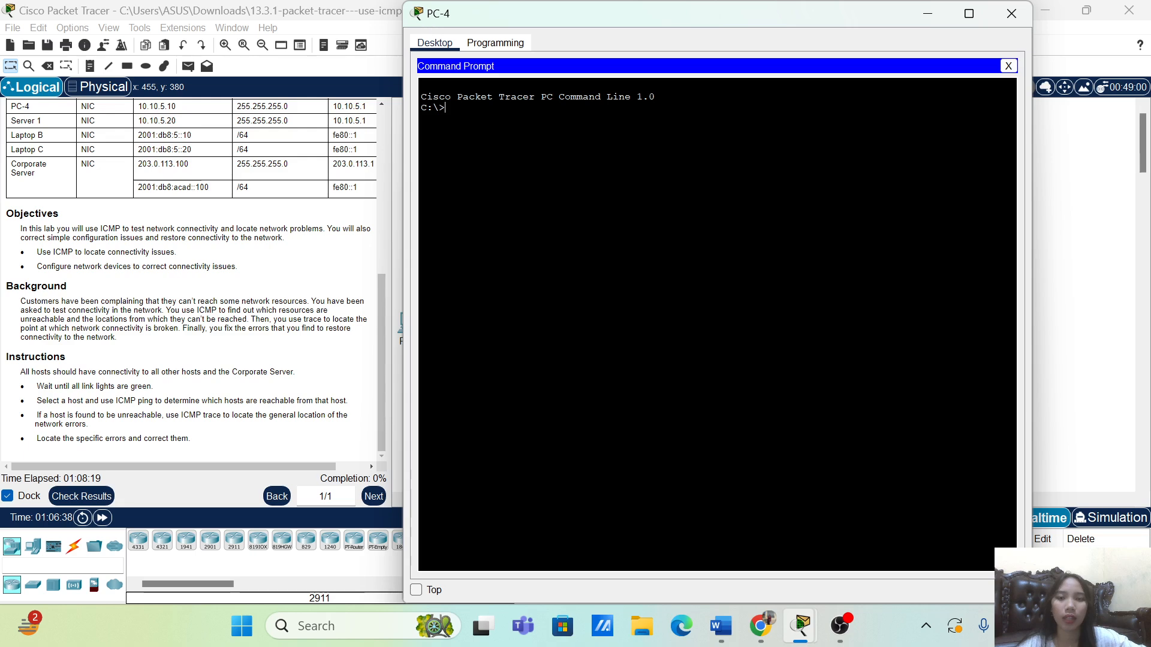
left_click_drag(398, 2, 510, 128)
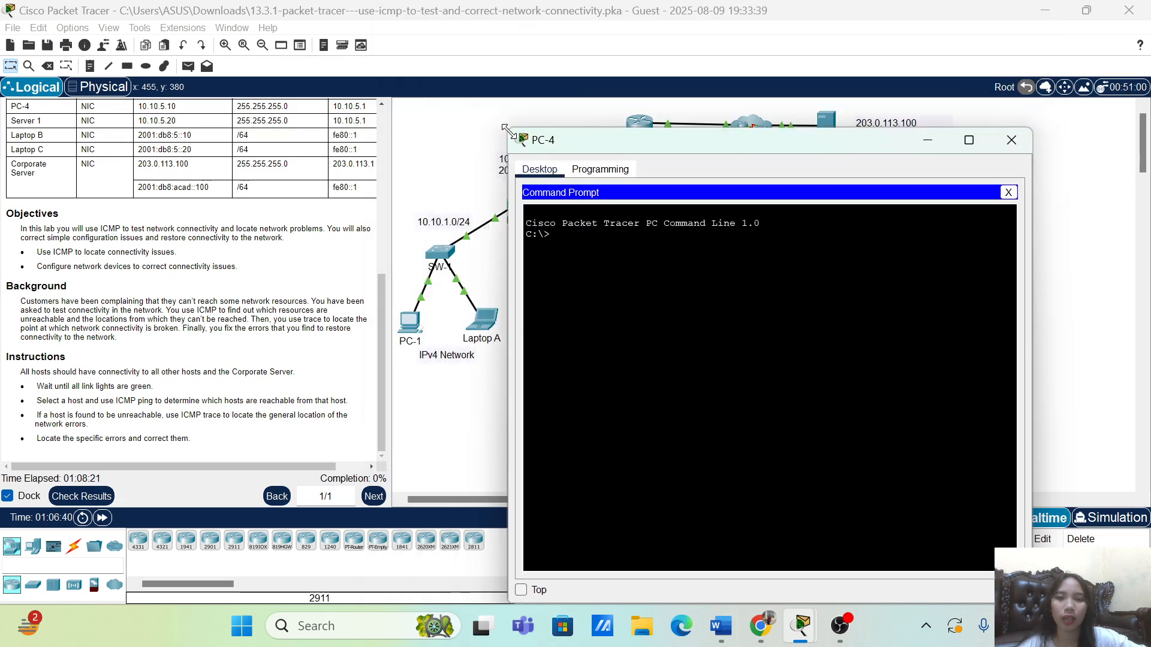
left_click_drag(592, 138, 524, 133)
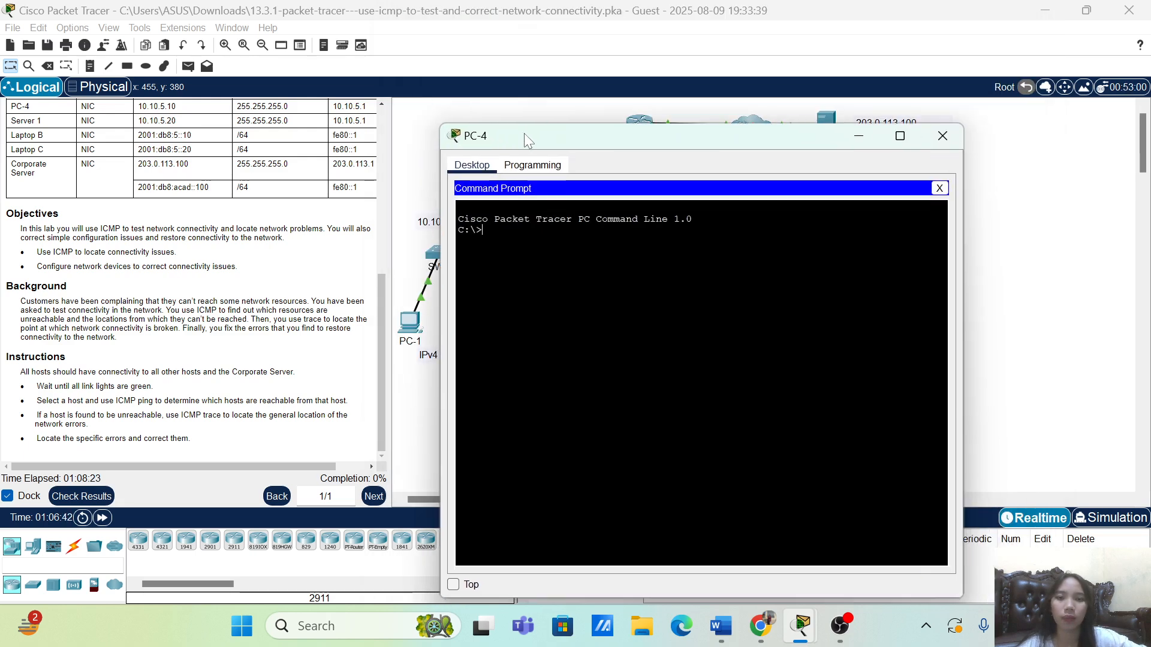
Ping the Corporate Server at 203.0.113.100 from PC-4.
type("ping")
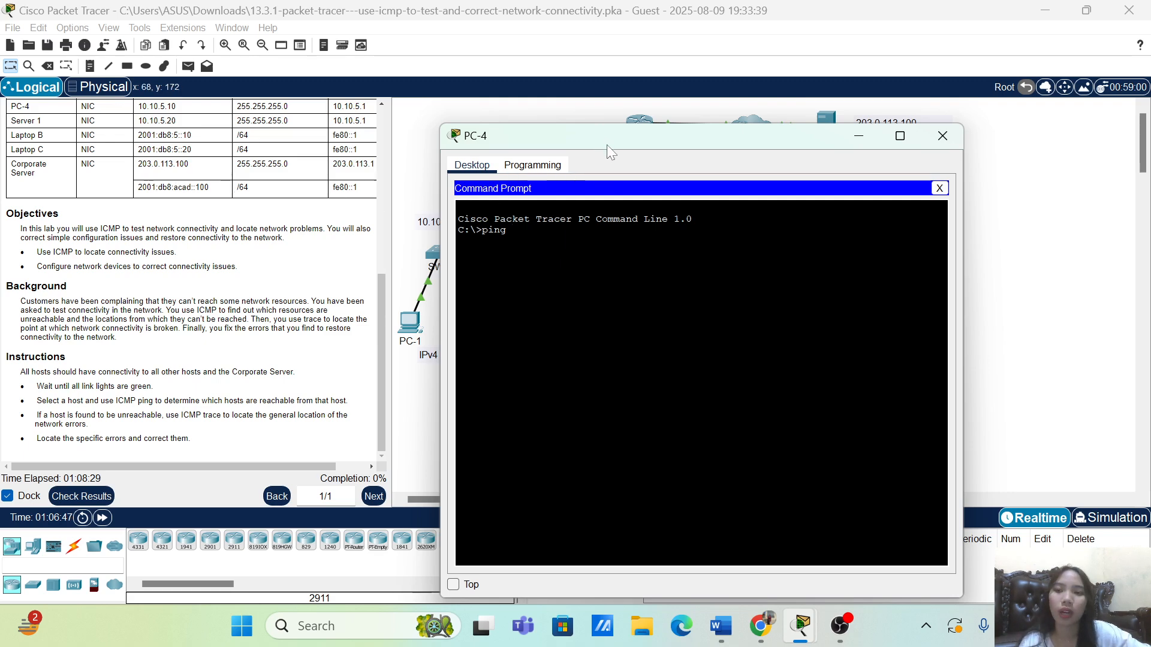
left_click_drag(607, 145, 254, 180)
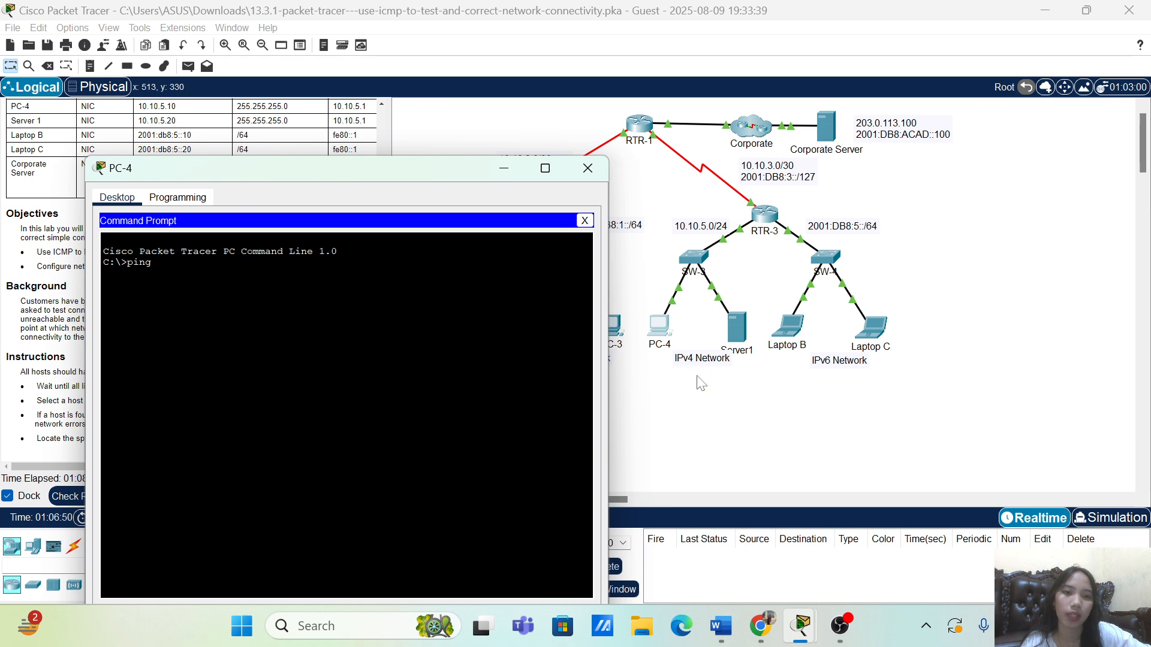
left_click_drag(335, 174, 705, 133)
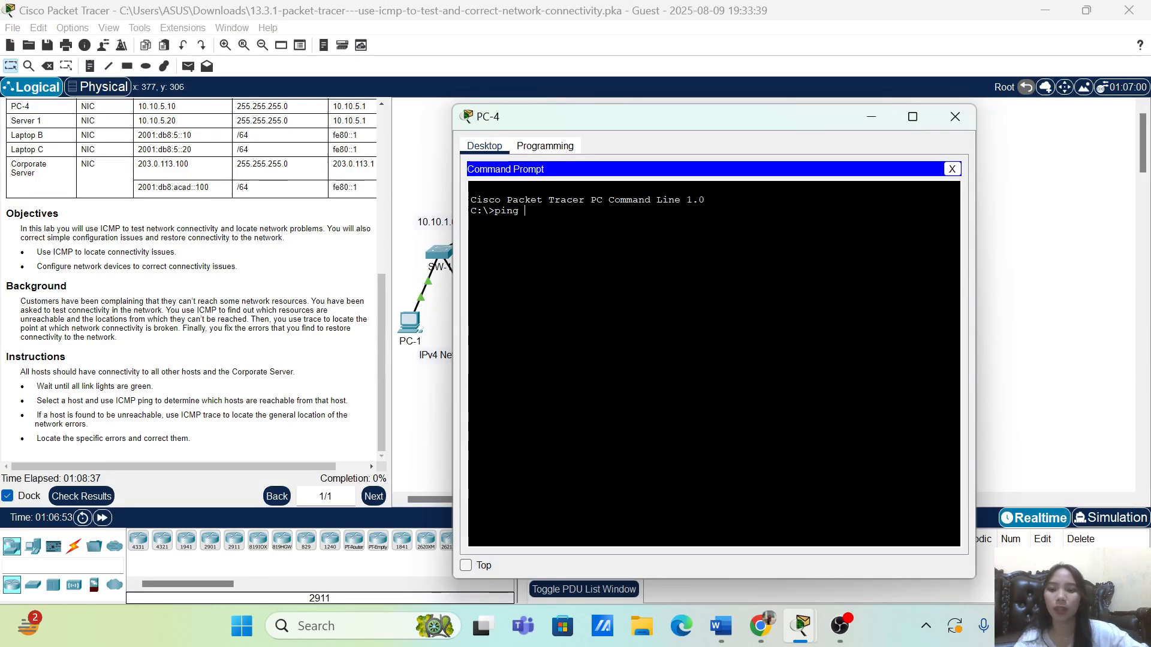
type("3.")
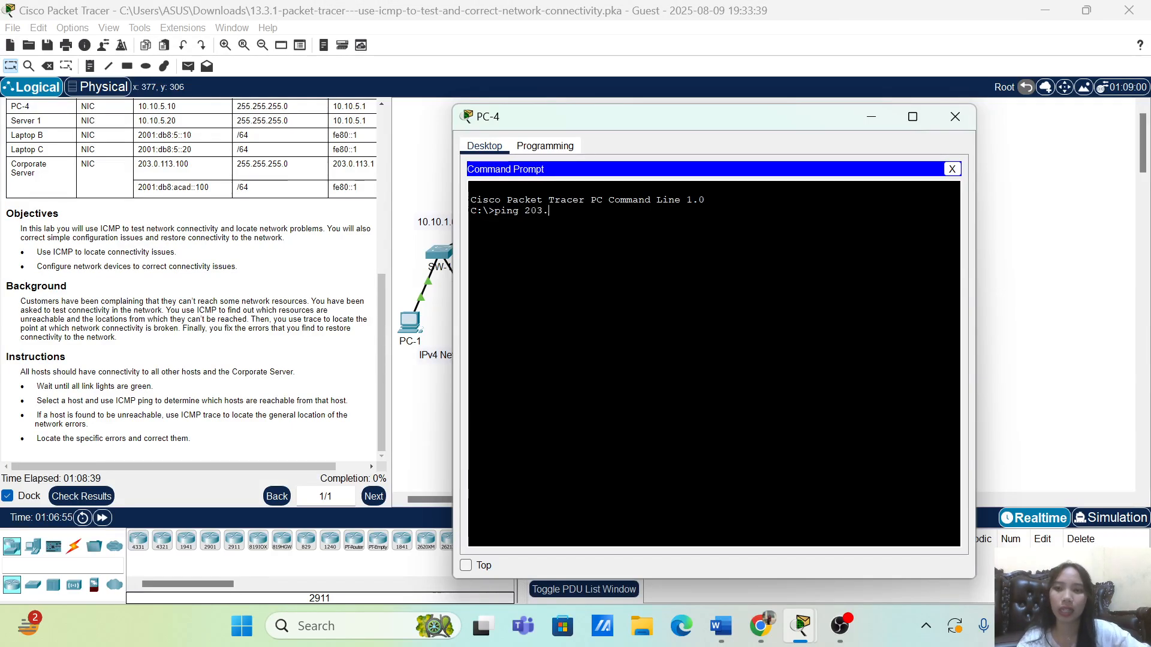
type("0.")
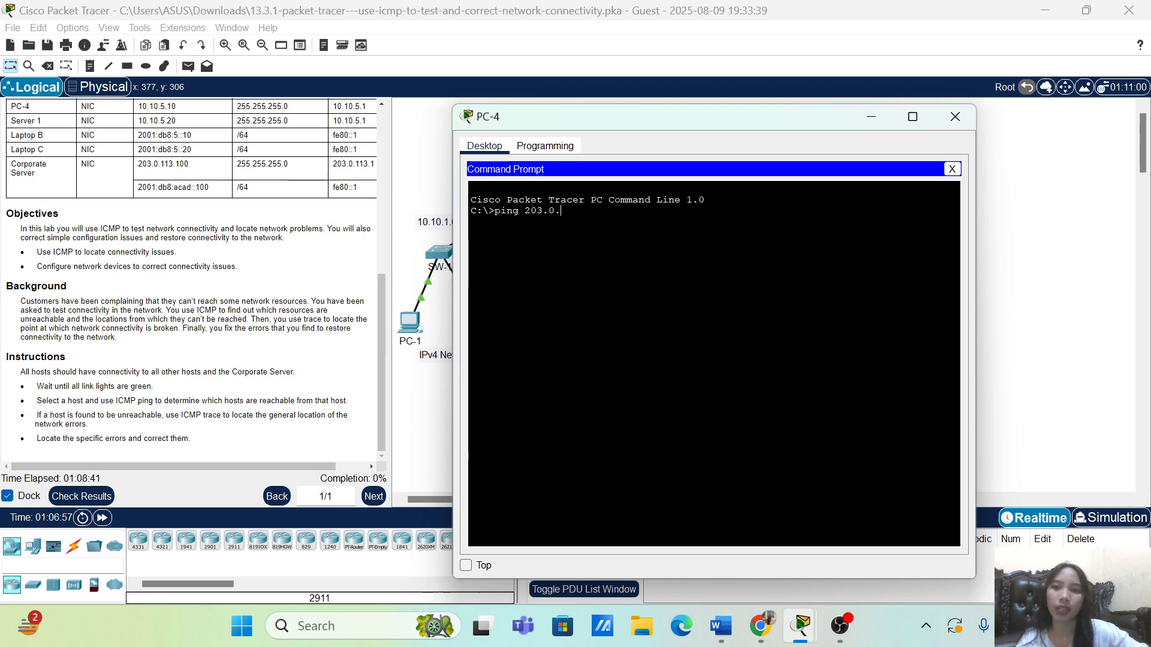
type("113")
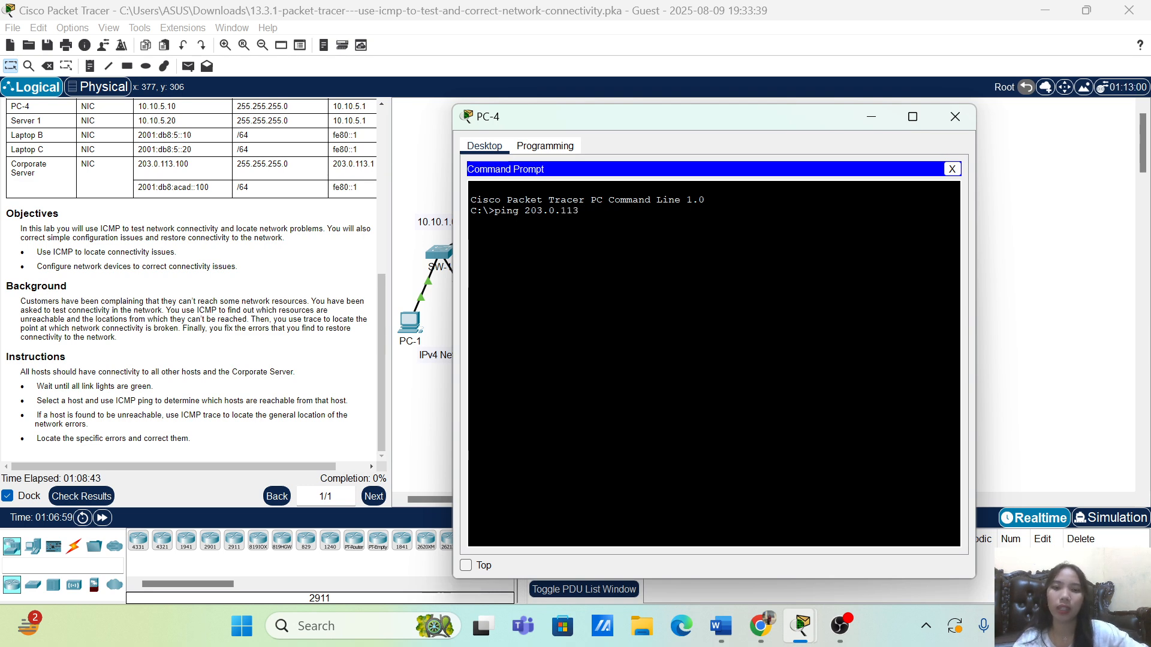
type(".1")
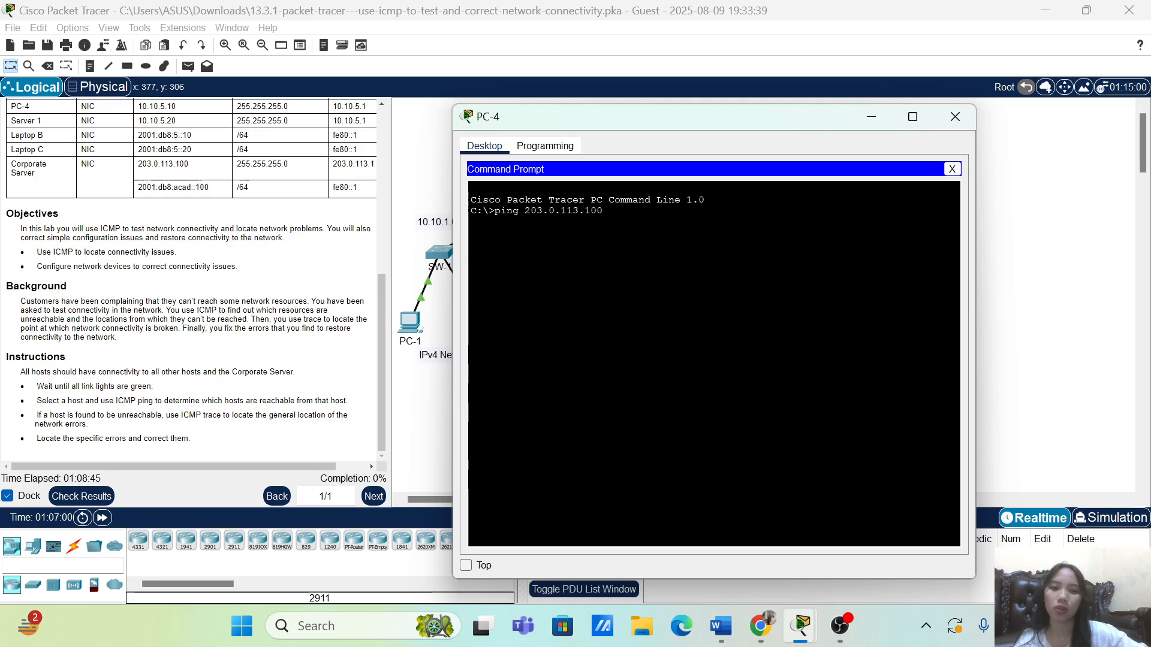
type("00")
key("Return")
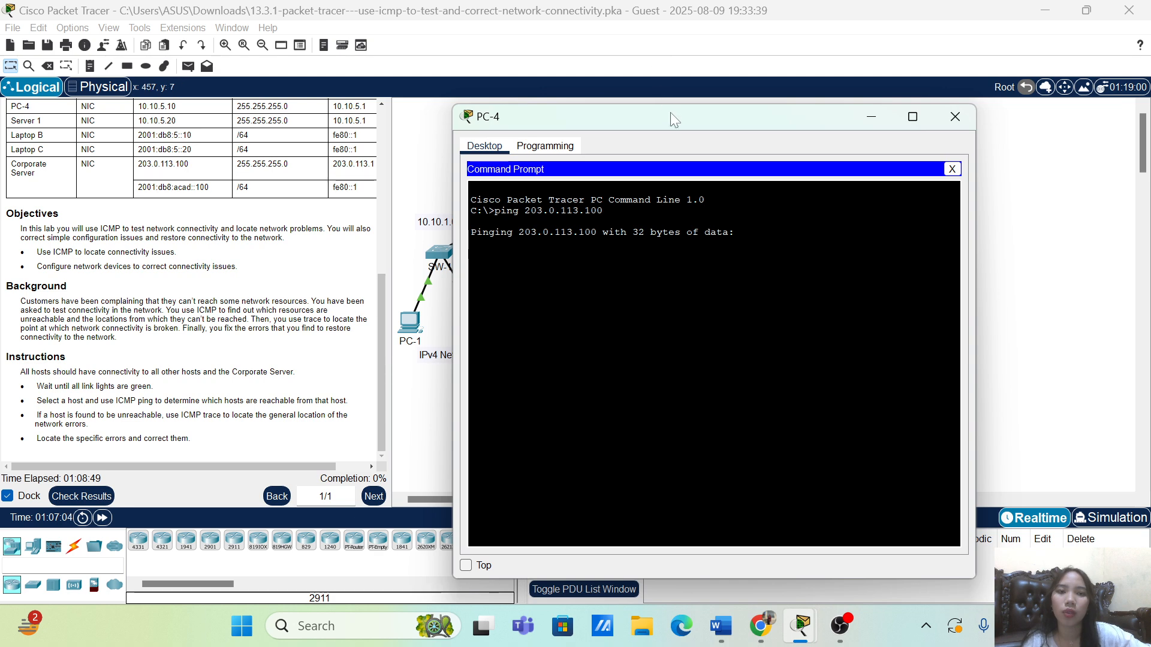
left_click_drag(672, 117, 672, 85)
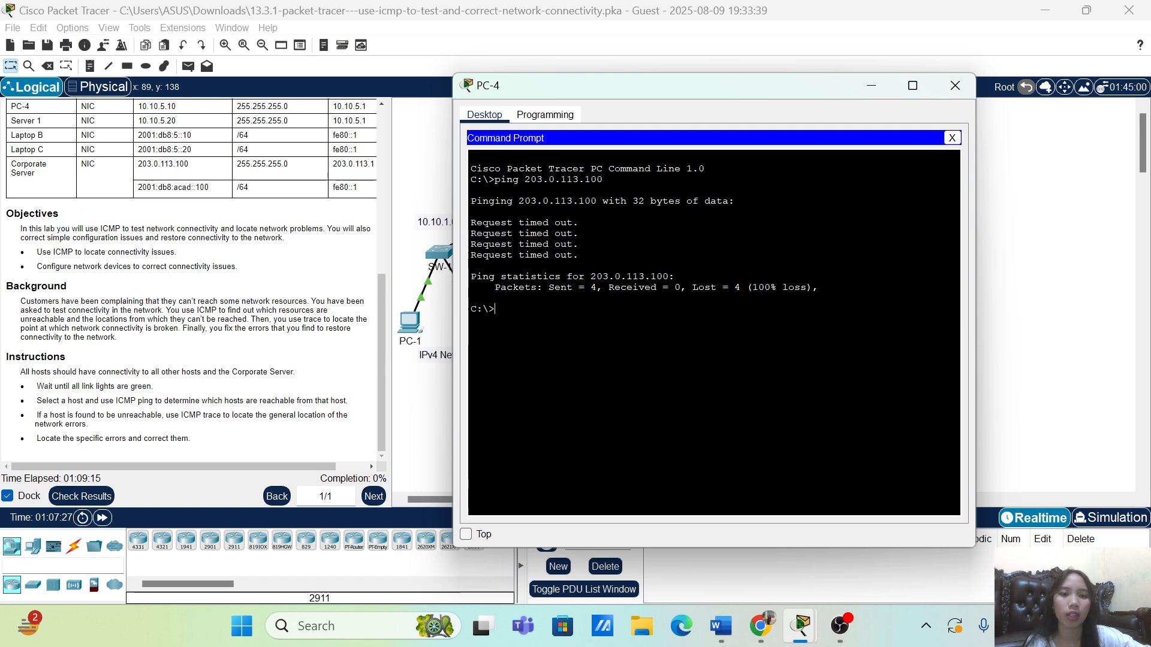
Examine the packet loss in PC-4's ping statistics and minimize the PC-4 window.
left_click_drag(735, 288, 821, 288)
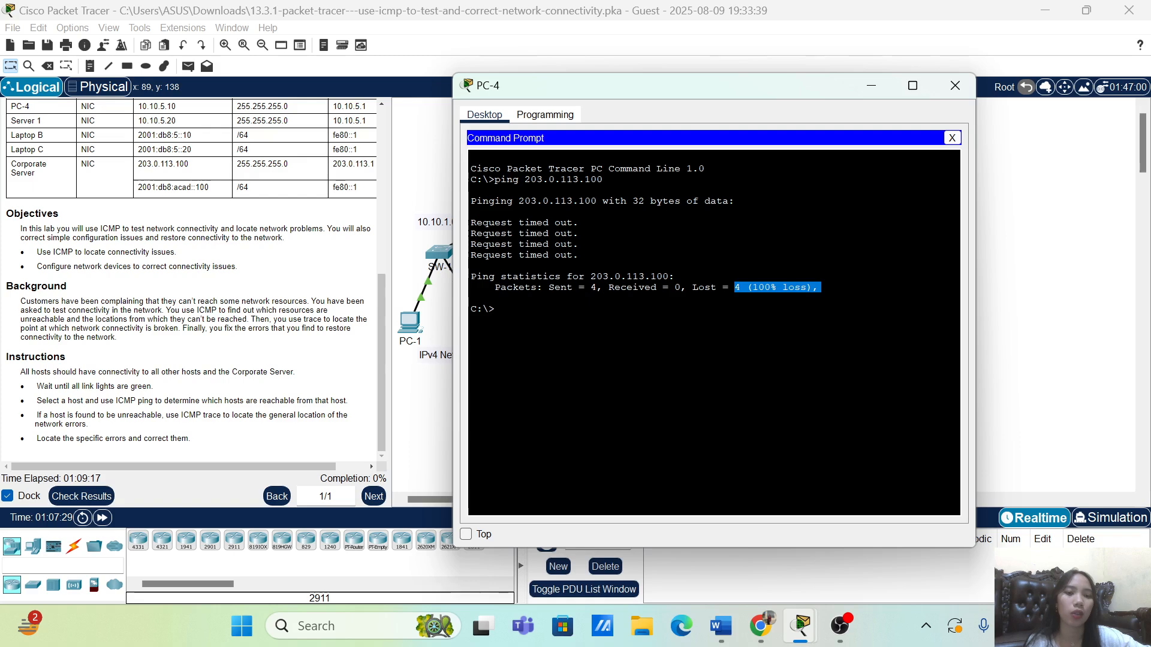
left_click(496, 309)
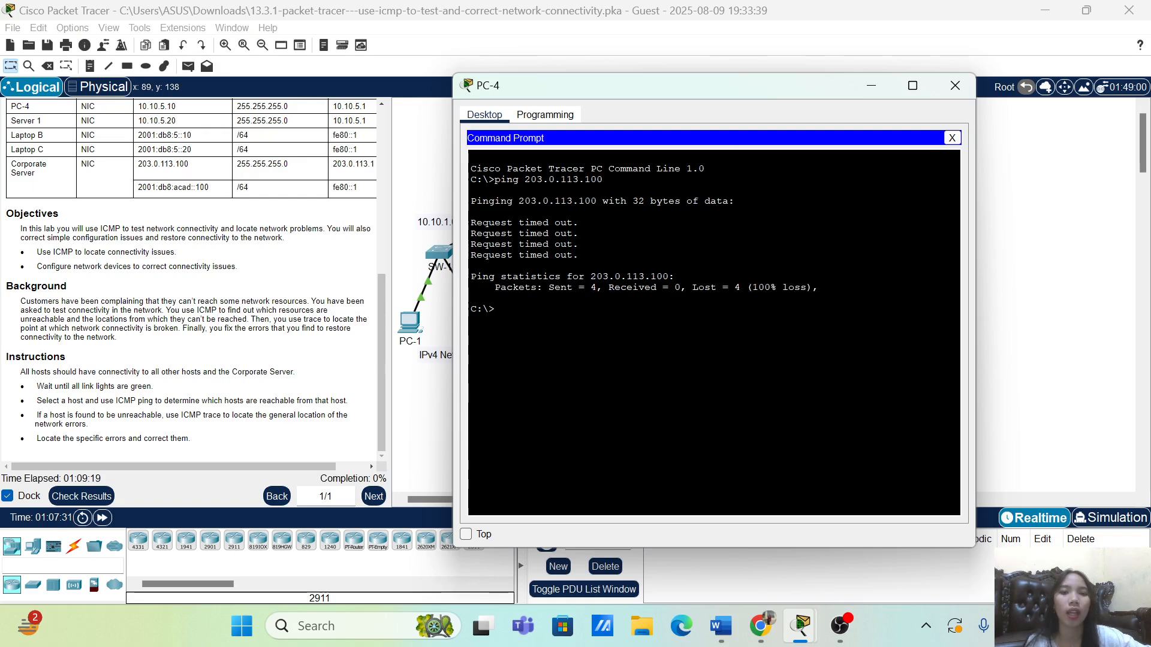
left_click(872, 87)
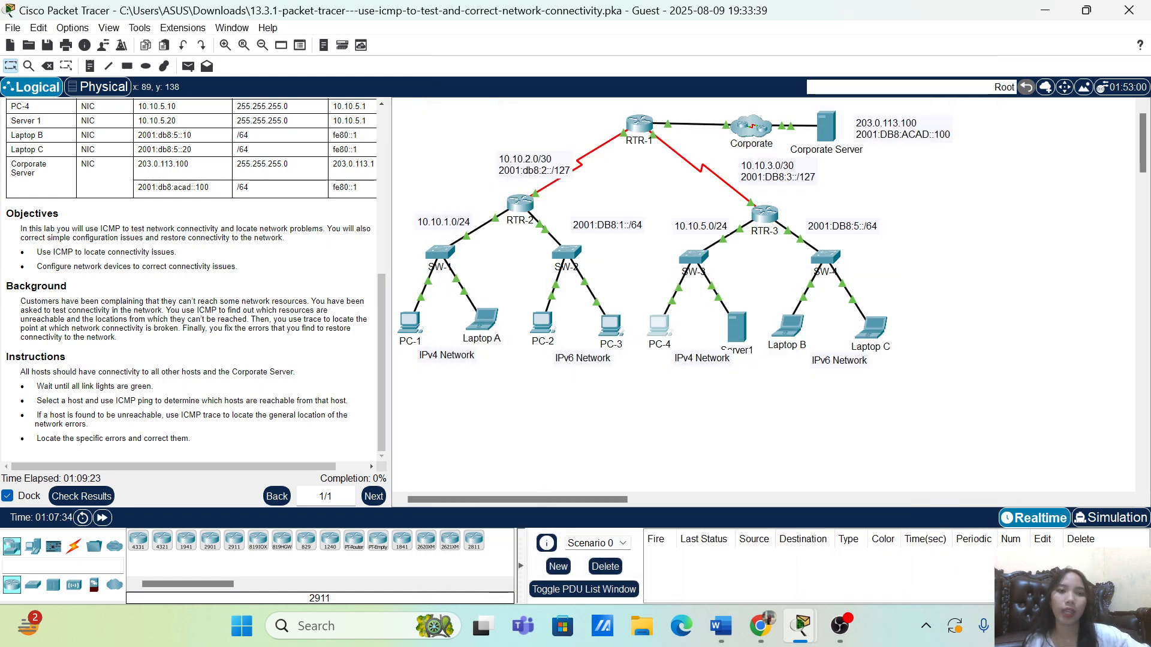
Open PC-4's IP configuration and compare it with the PC-4 row of the addressing table.
left_click(659, 331)
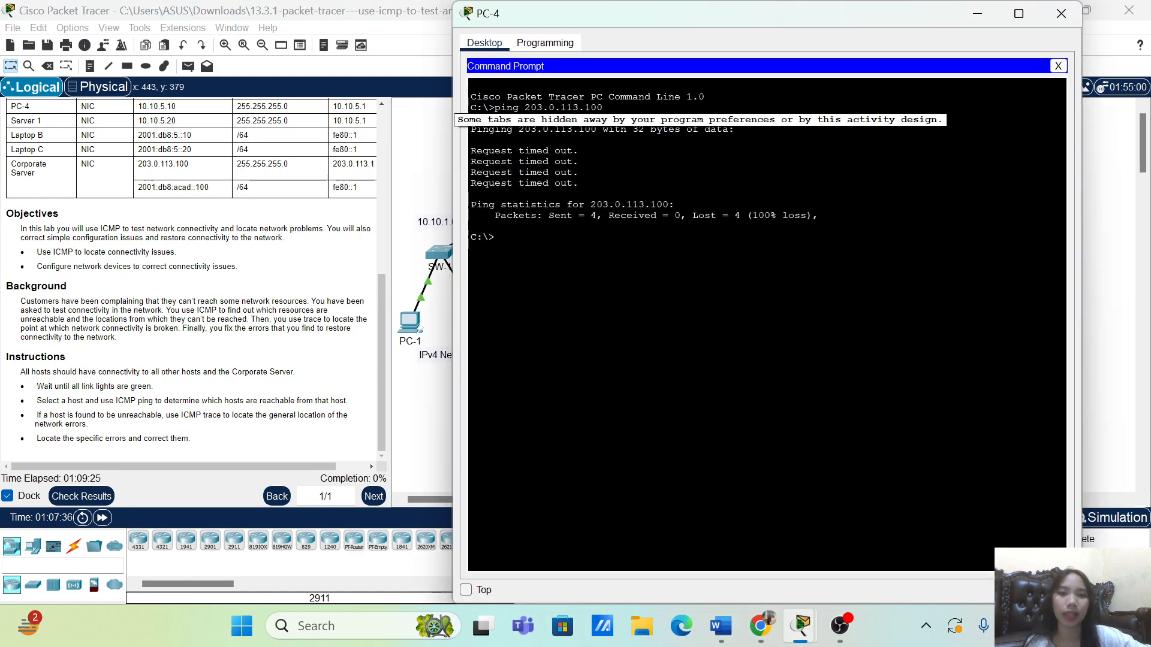
left_click(1058, 66)
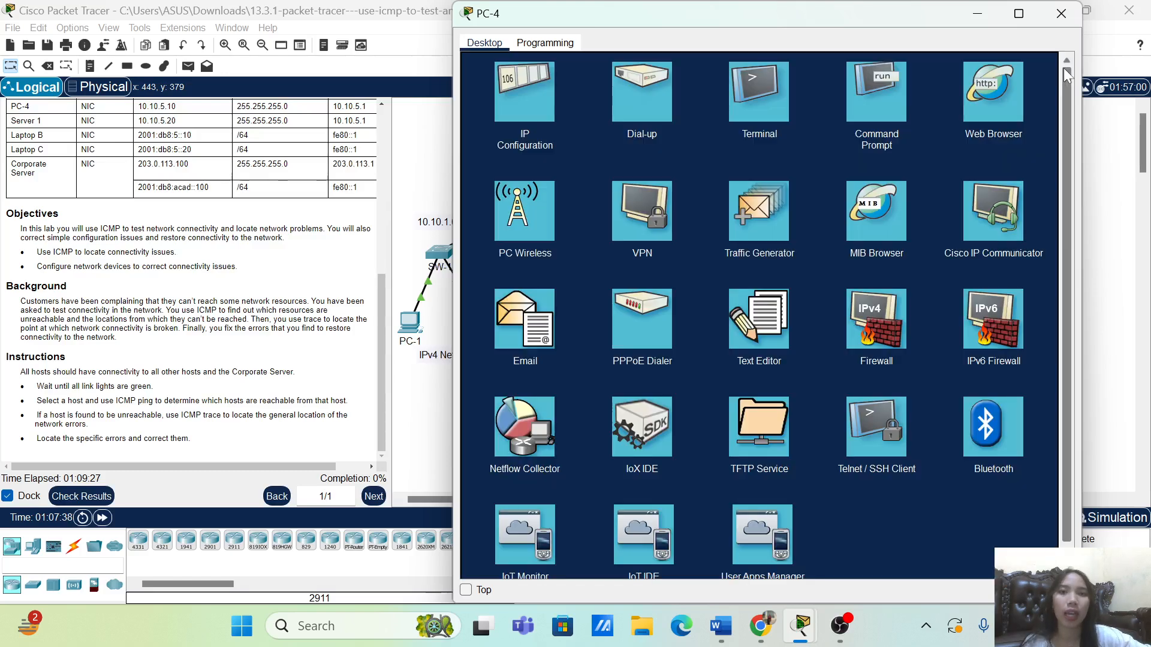
left_click(542, 77)
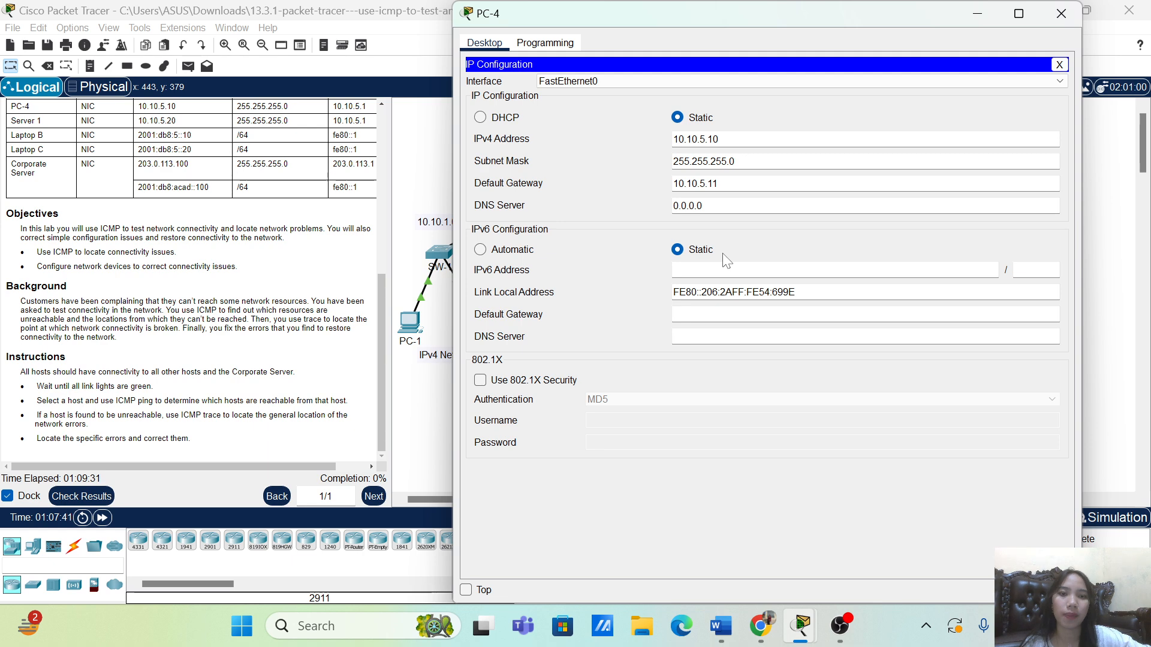
scroll(285, 212, "up", 2)
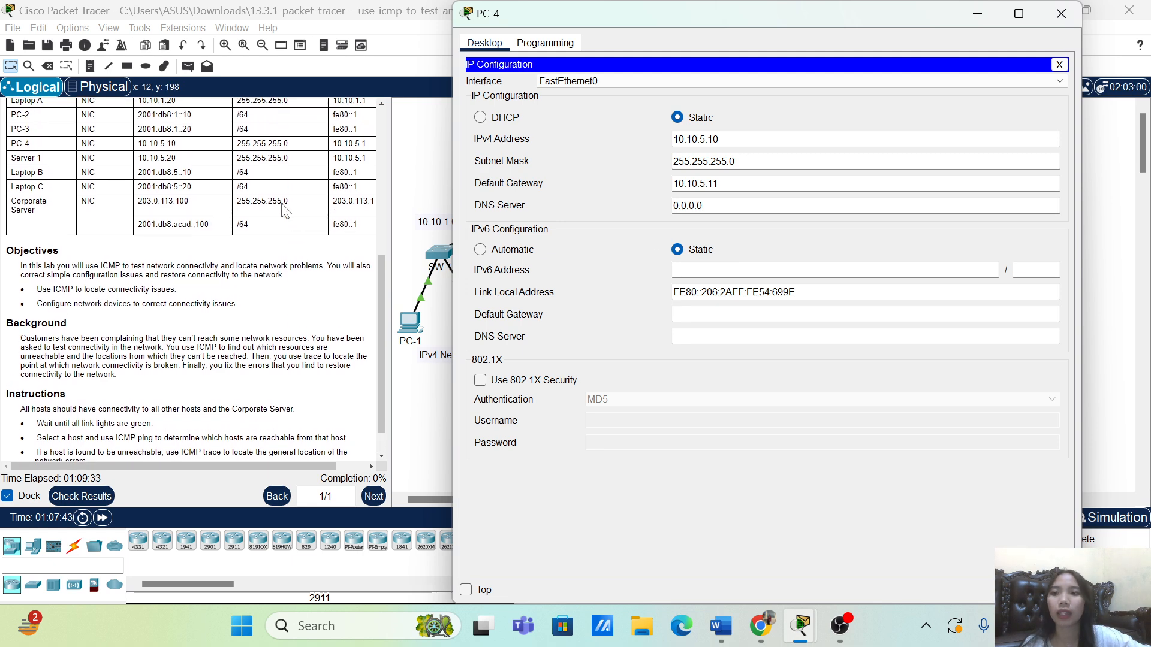
scroll(285, 211, "up", 1)
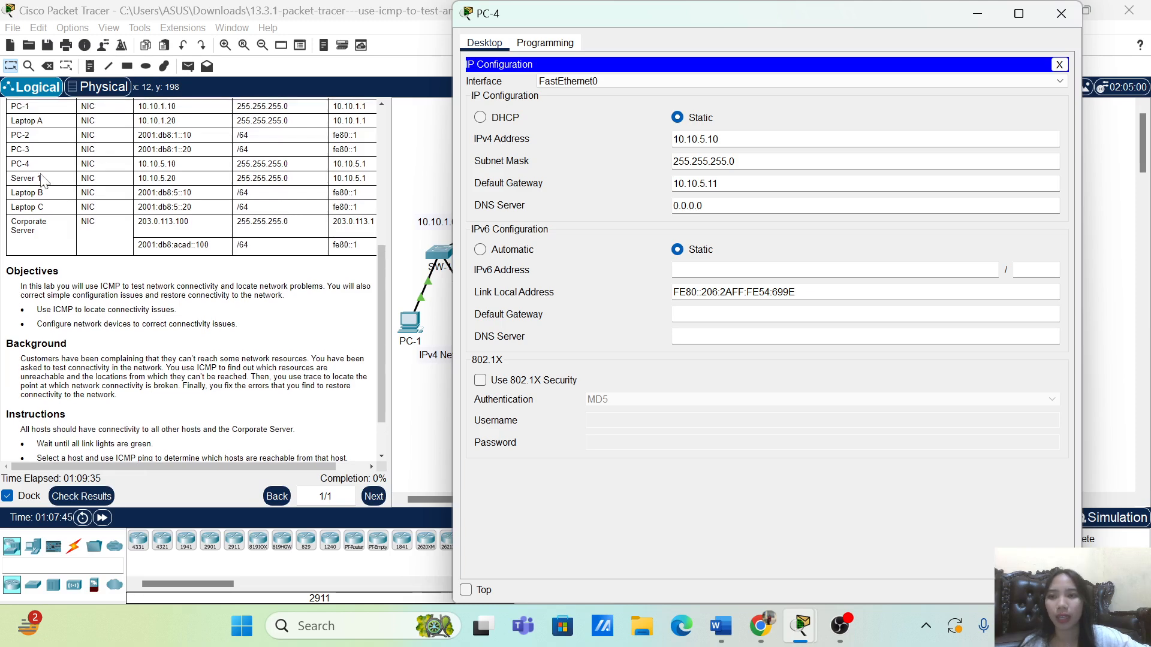
left_click_drag(12, 169, 372, 166)
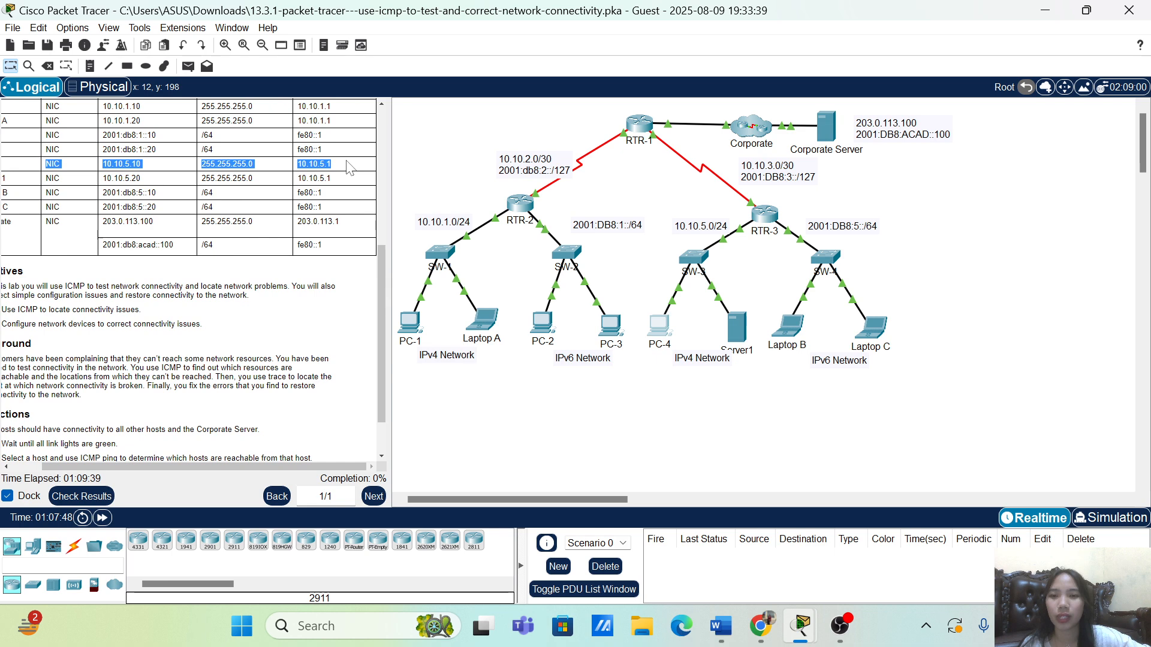
Set PC-4's default gateway to 10.10.5.1 and close its IP configuration.
scroll(351, 168, "up", 5)
scroll(351, 169, "down", 5)
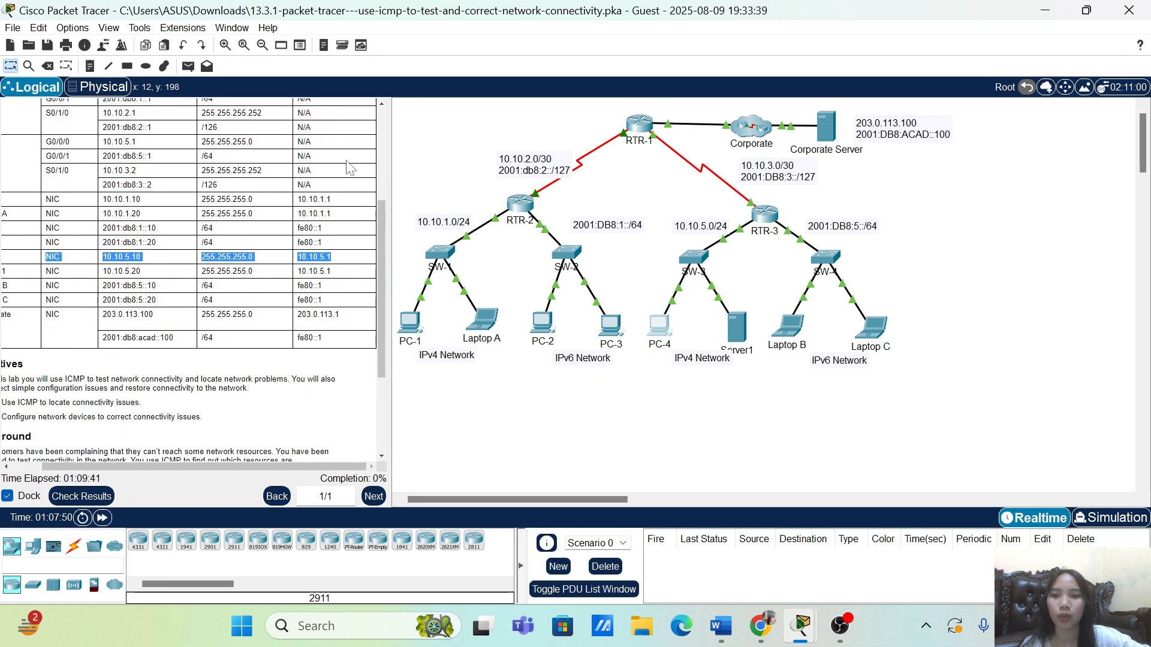
left_click(652, 326)
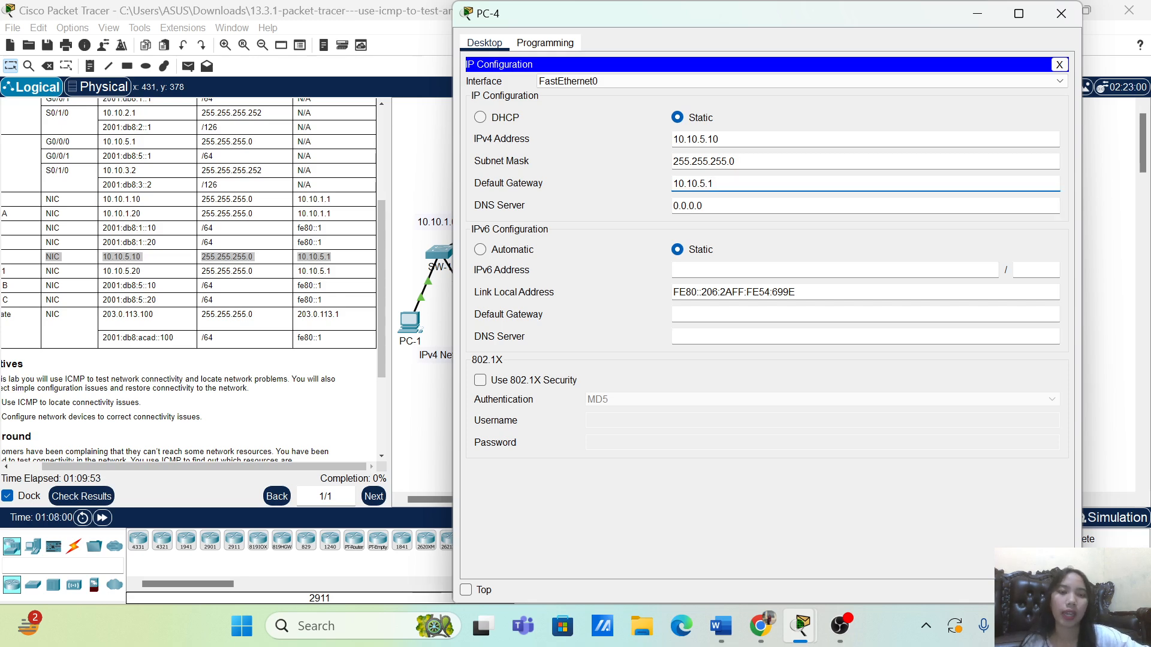
left_click(1059, 64)
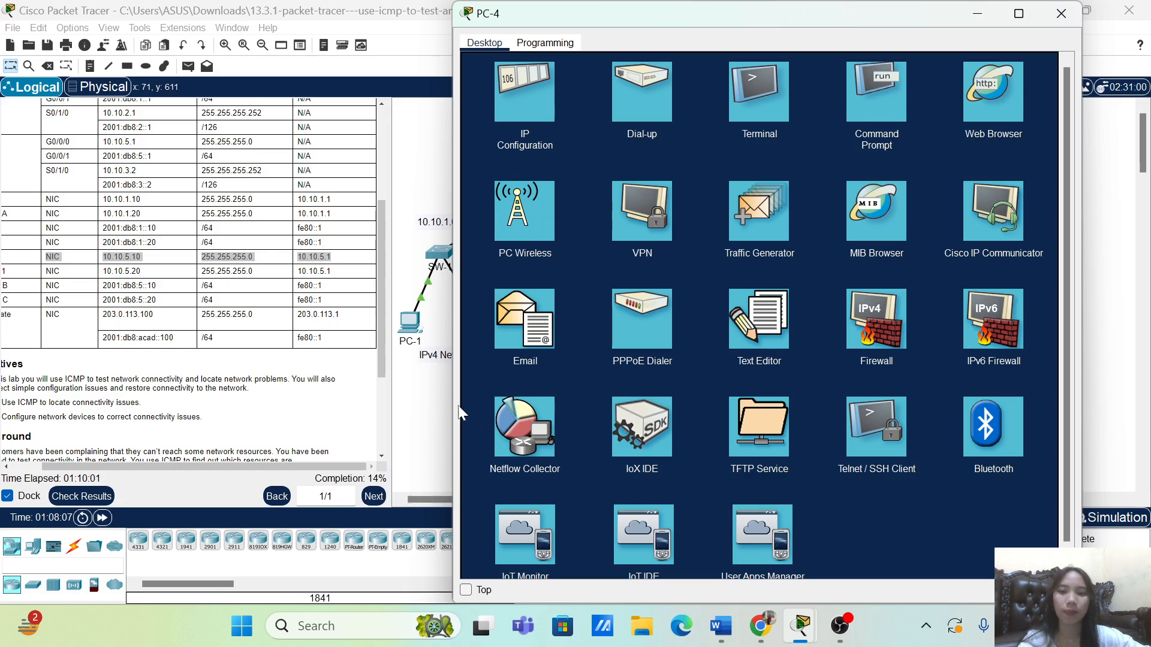
Ping the Corporate Server at 203.0.113.100 again from PC-4, and shrink and reposition the PC-4 window.
left_click(891, 112)
key("Up")
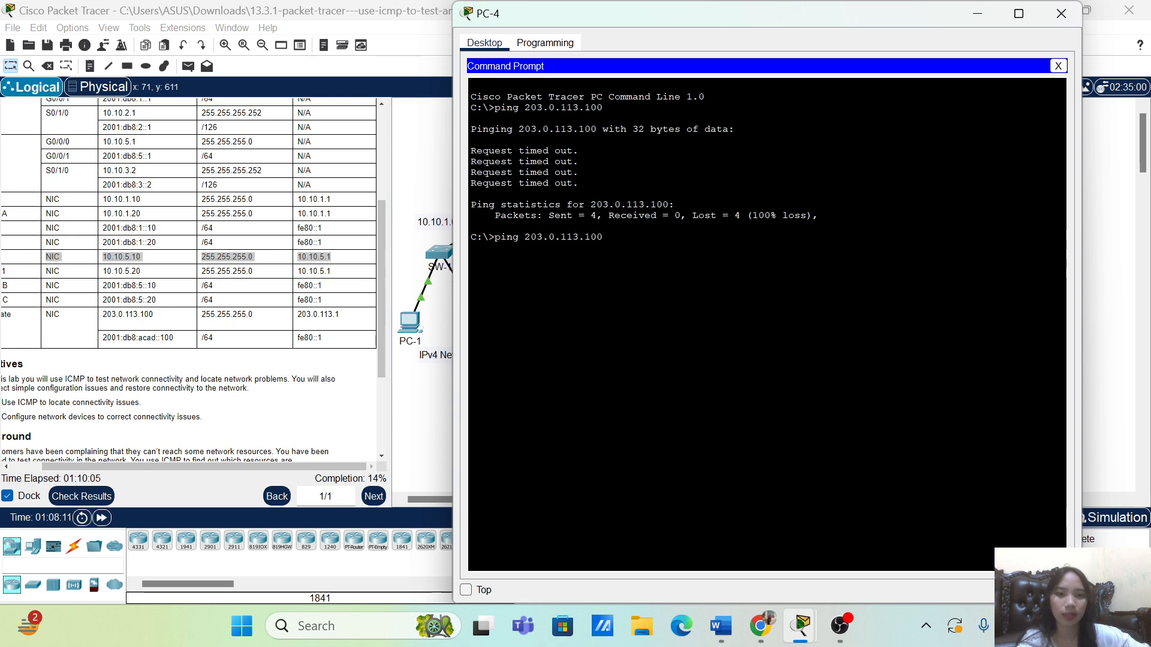
key("Return")
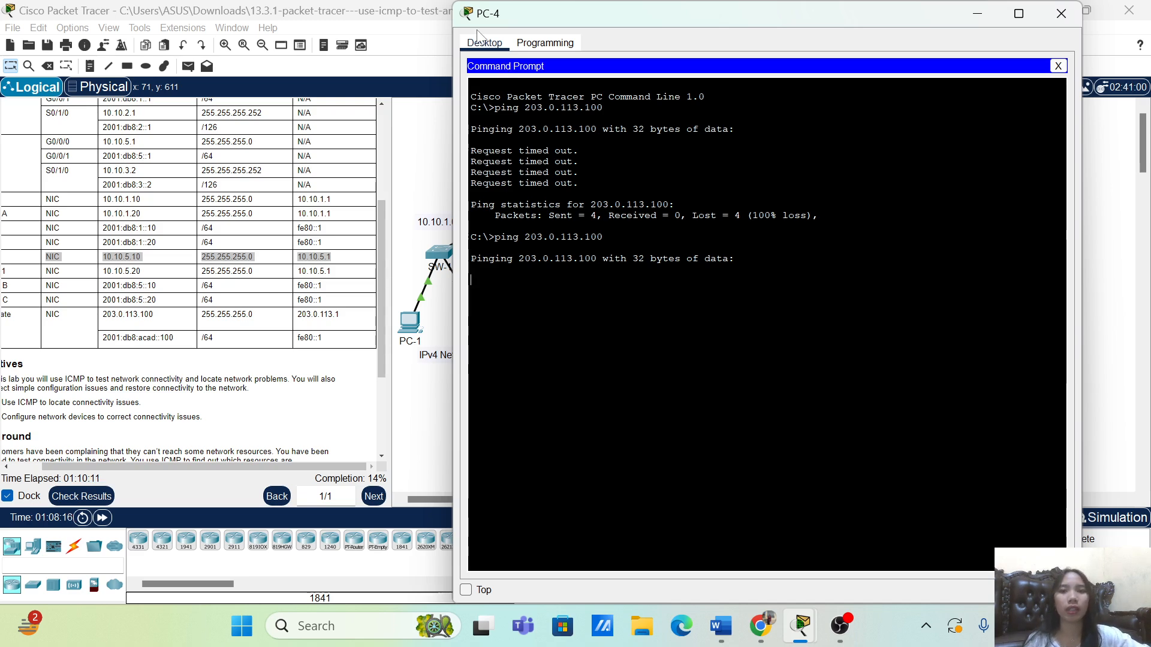
left_click_drag(450, 1, 498, 194)
left_click_drag(696, 215, 599, 64)
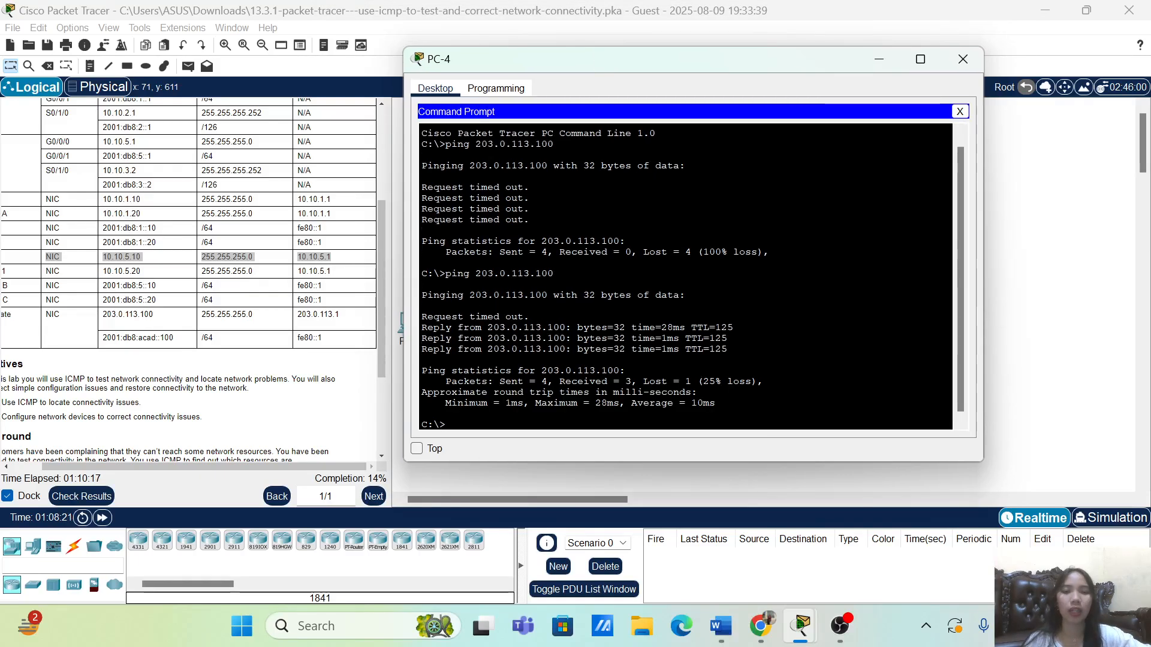
Repeat the ping to 203.0.113.100, examine the packet loss in the latest statistics, and minimize the PC-4 window.
key("Return")
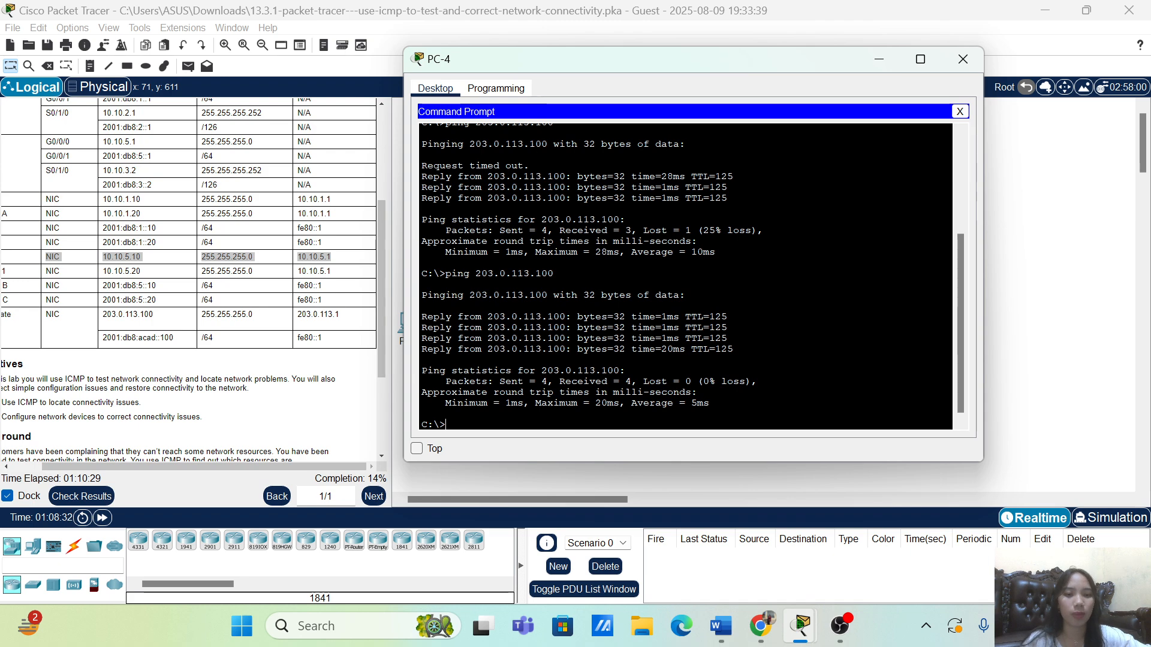
left_click_drag(668, 381, 757, 382)
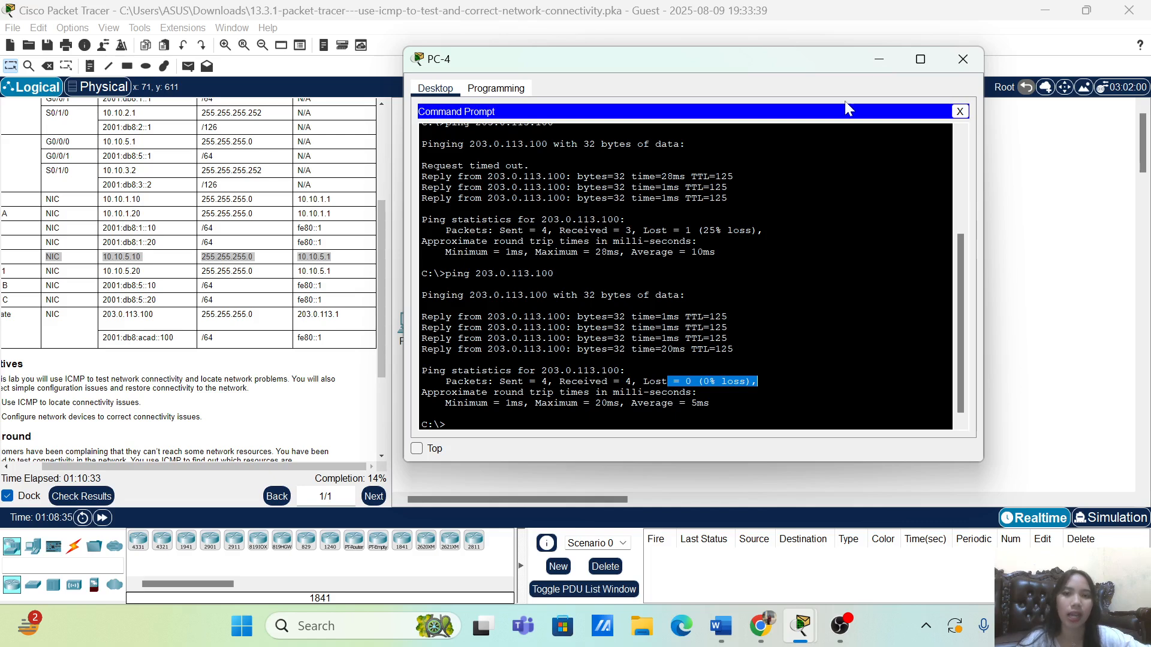
left_click(887, 60)
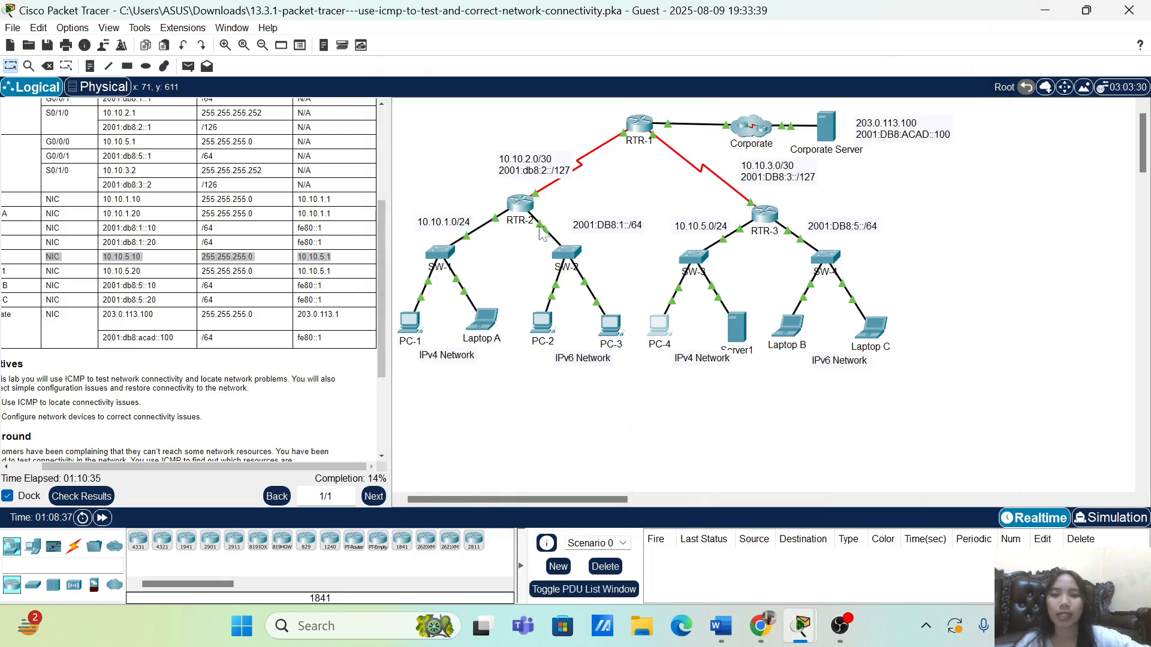
Check the activity results, review the assessment items still marked incorrect, and return to the topology.
left_click(79, 498)
left_click(129, 105)
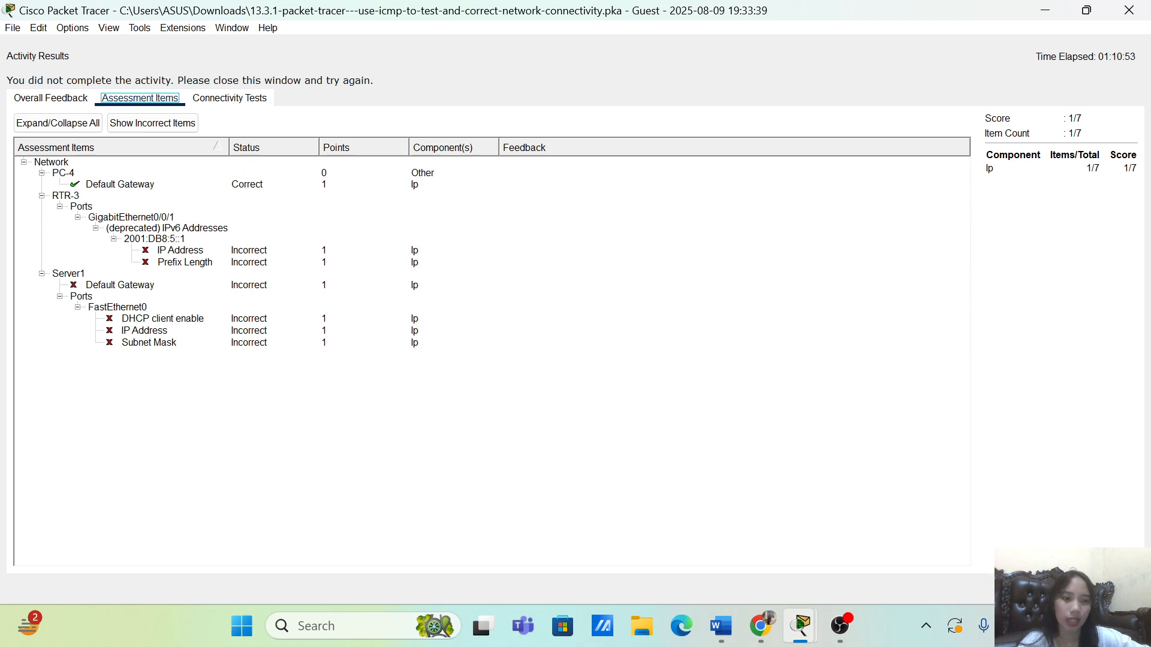
left_click(1119, 589)
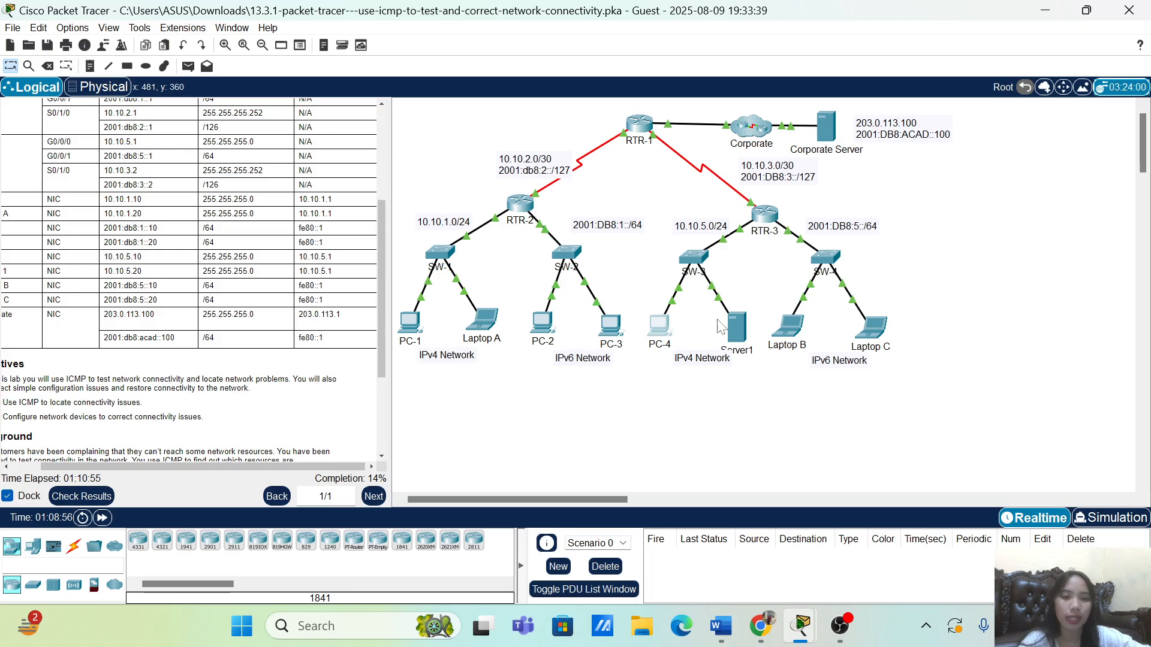
Open RTR-3's command line, shrink and reposition its window beside the addressing table, and start the console session.
left_click(765, 217)
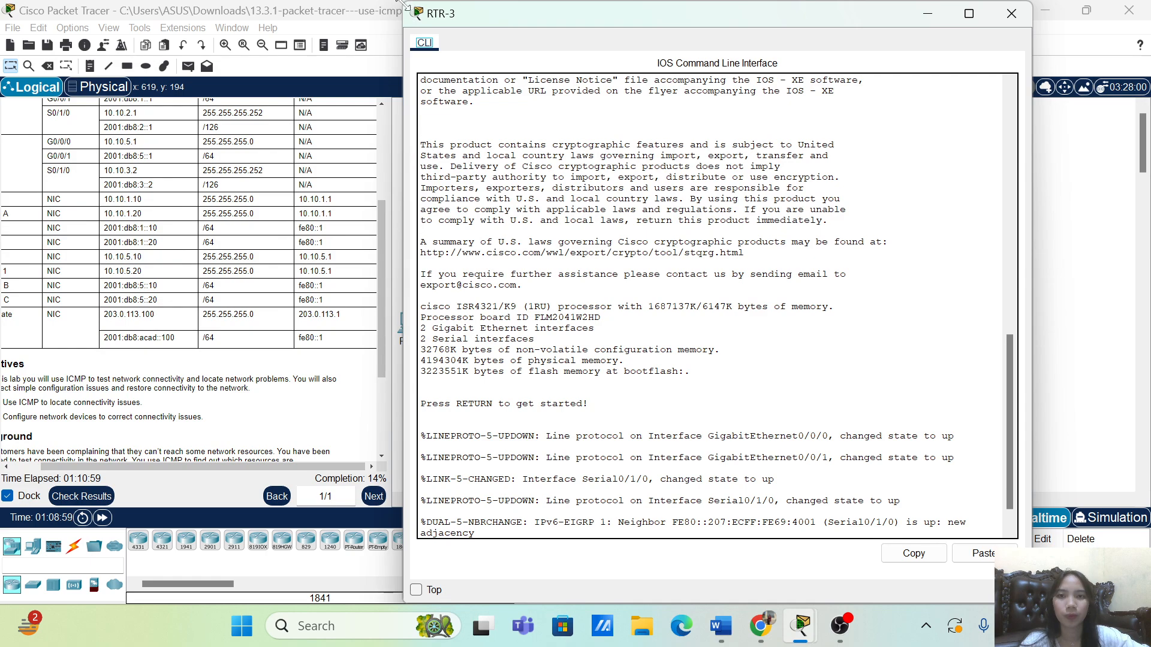
left_click_drag(401, 4, 653, 176)
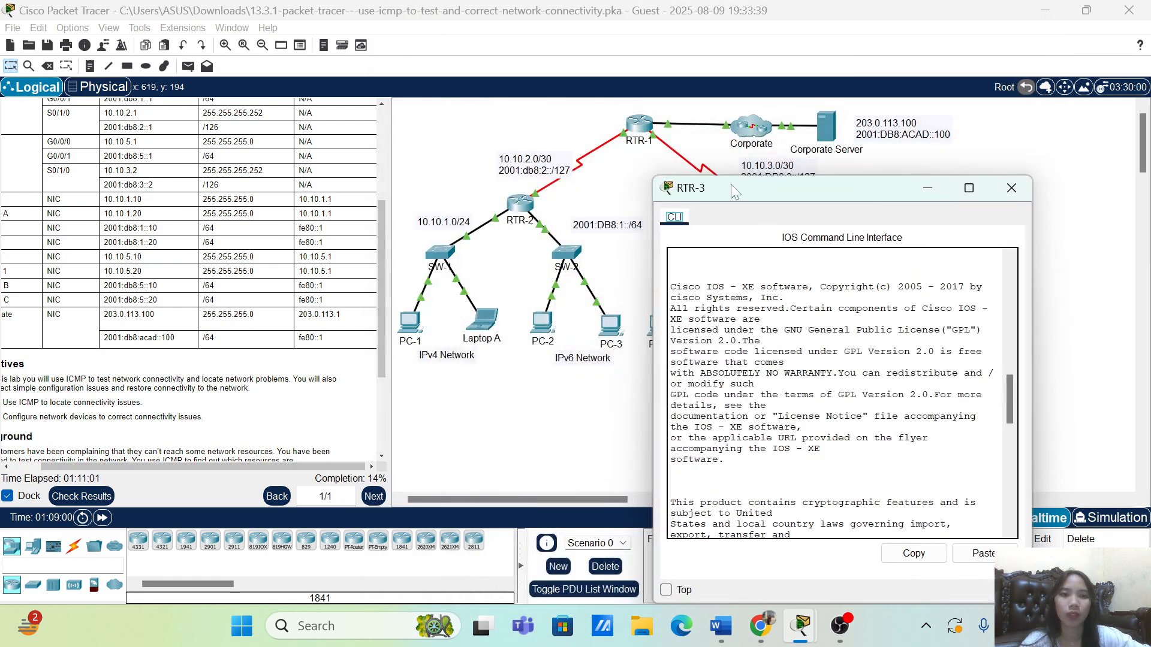
left_click_drag(731, 184, 518, 56)
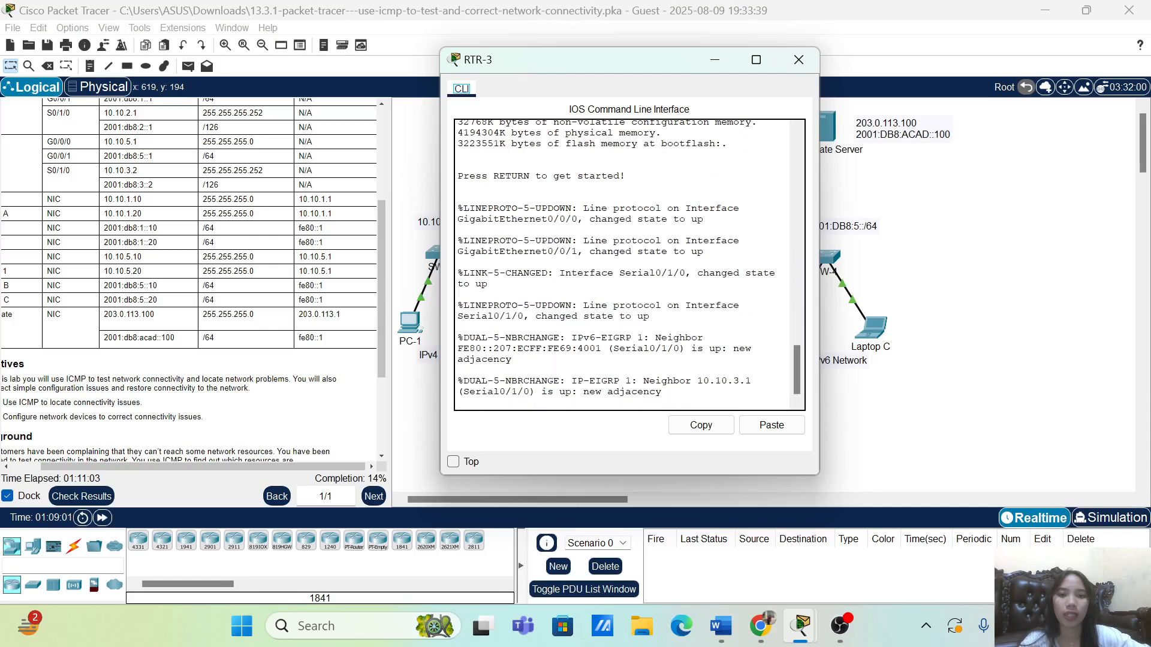
key("Return")
key("Return")
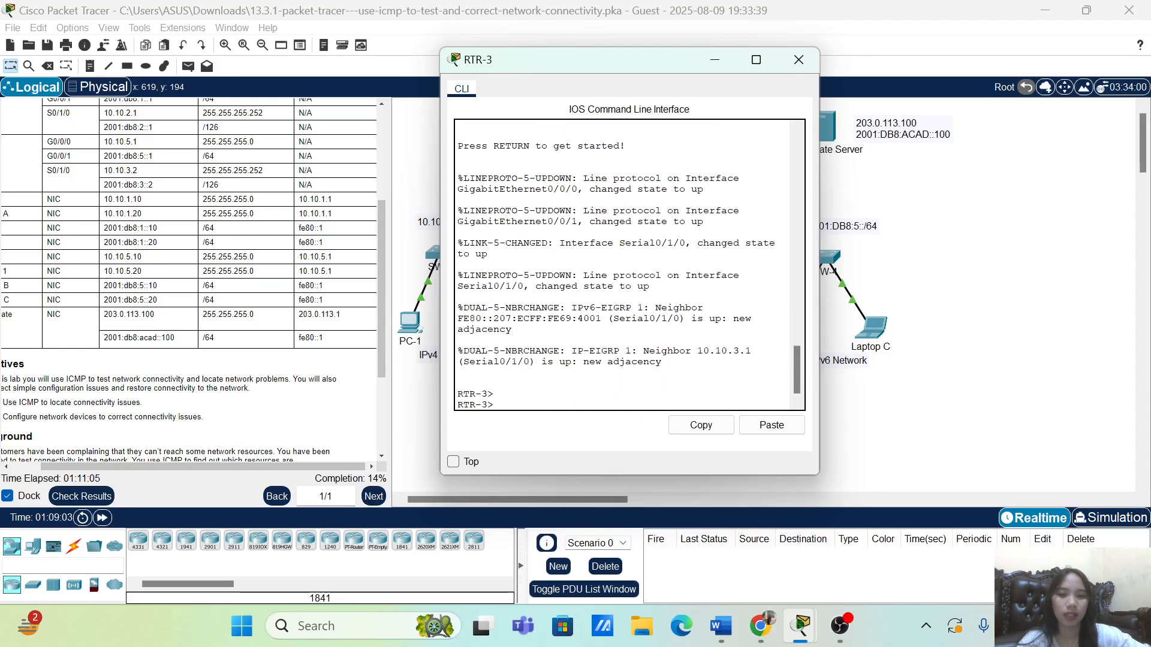
Enter privileged EXEC mode and global configuration mode on RTR-3.
type("enab")
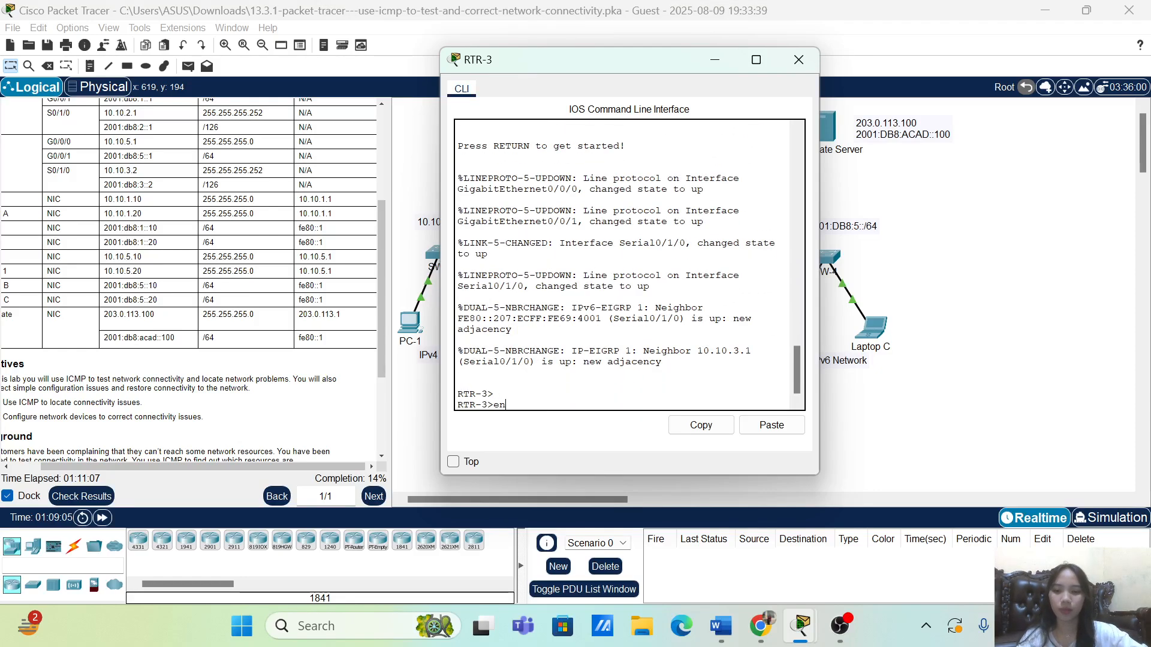
key("Tab")
key("Return")
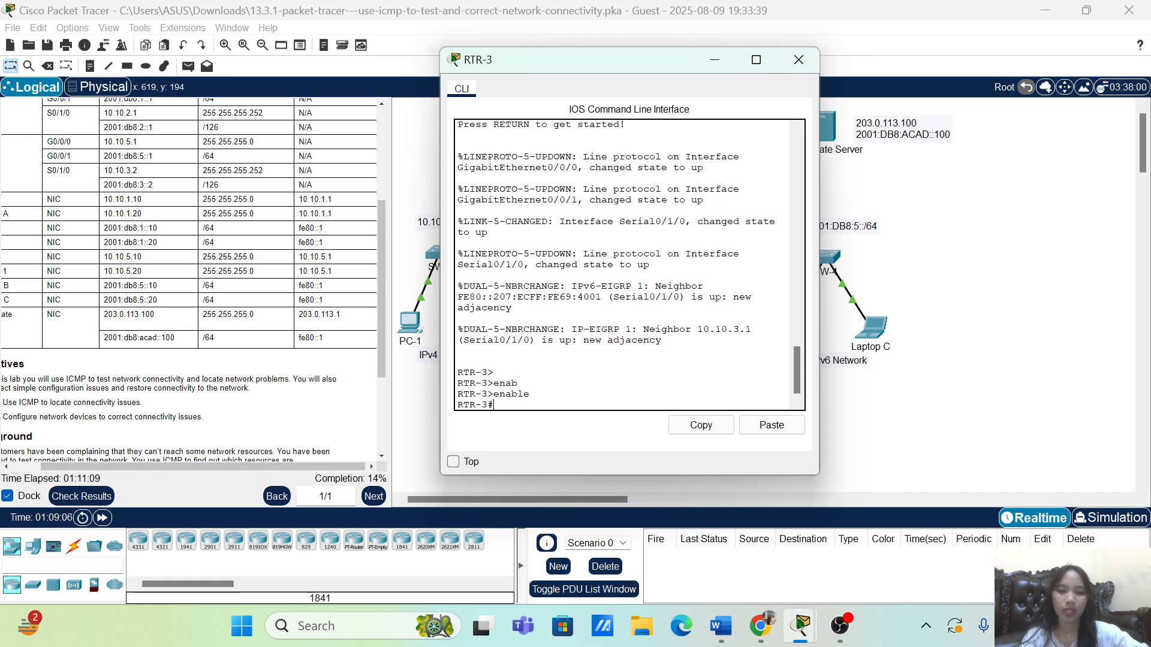
type("conf")
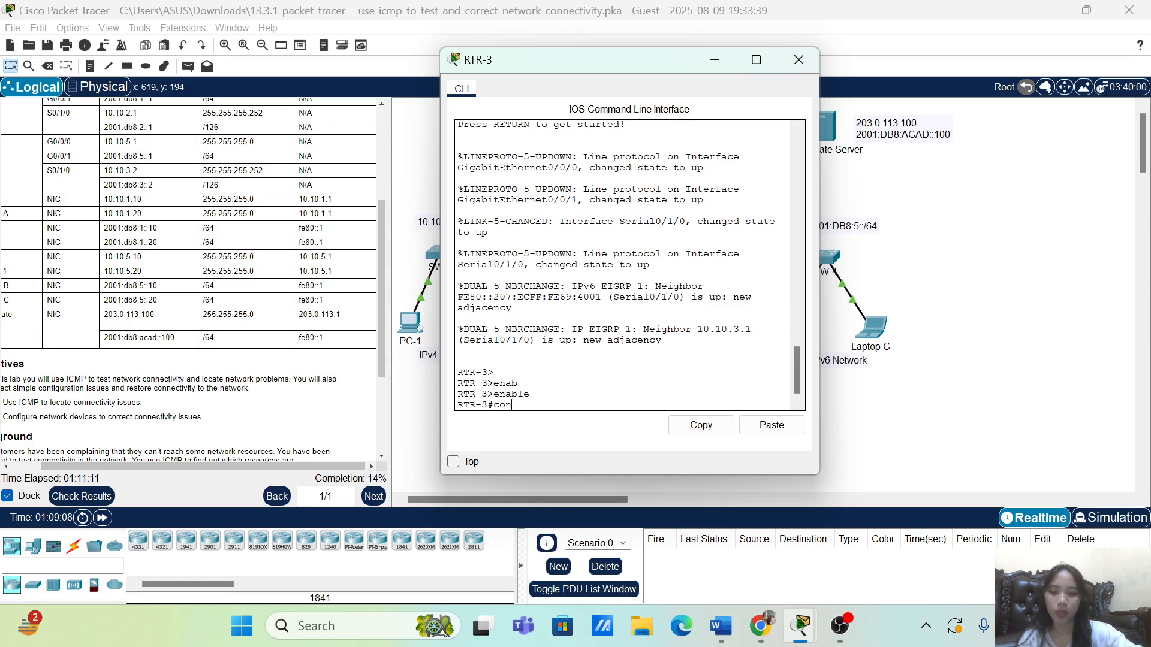
key("Tab")
type("term")
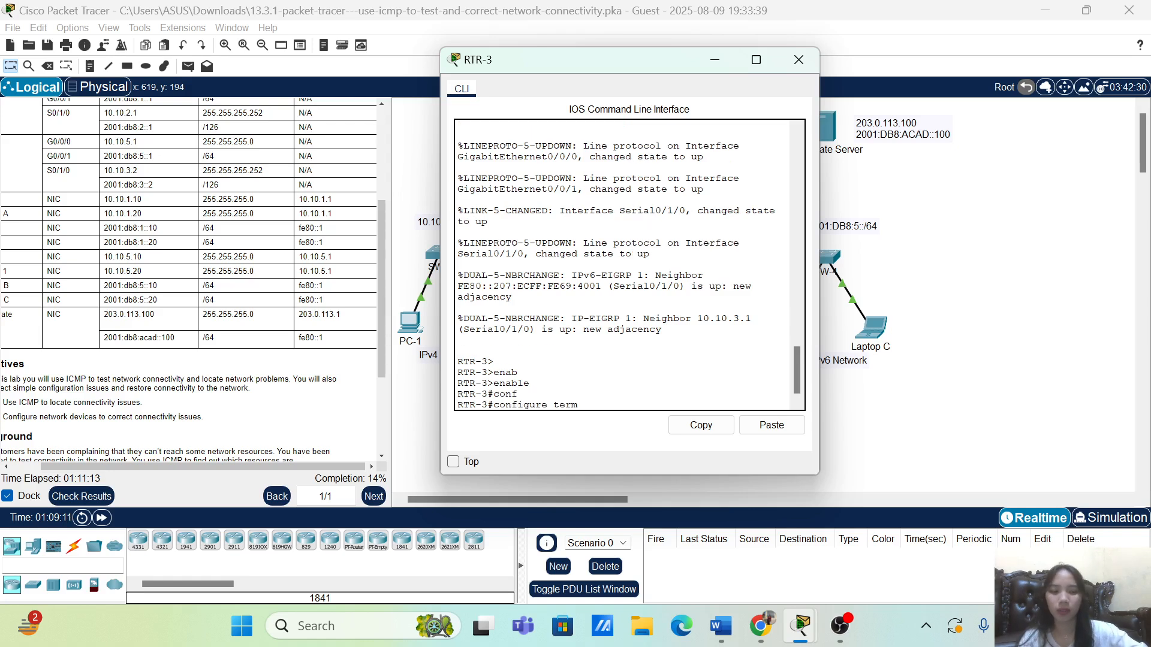
key("Return")
Begin an interface command on RTR-3 for a gigabitEthernet port, entering its number as far as 0/0.
type("int")
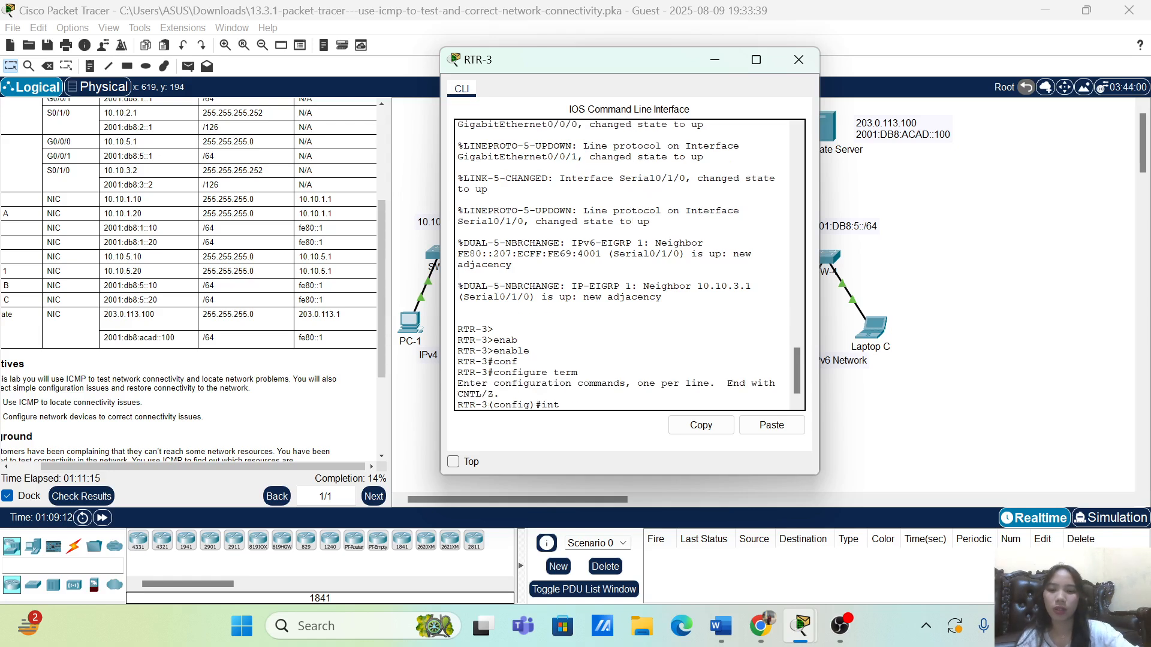
key("Tab")
type("g")
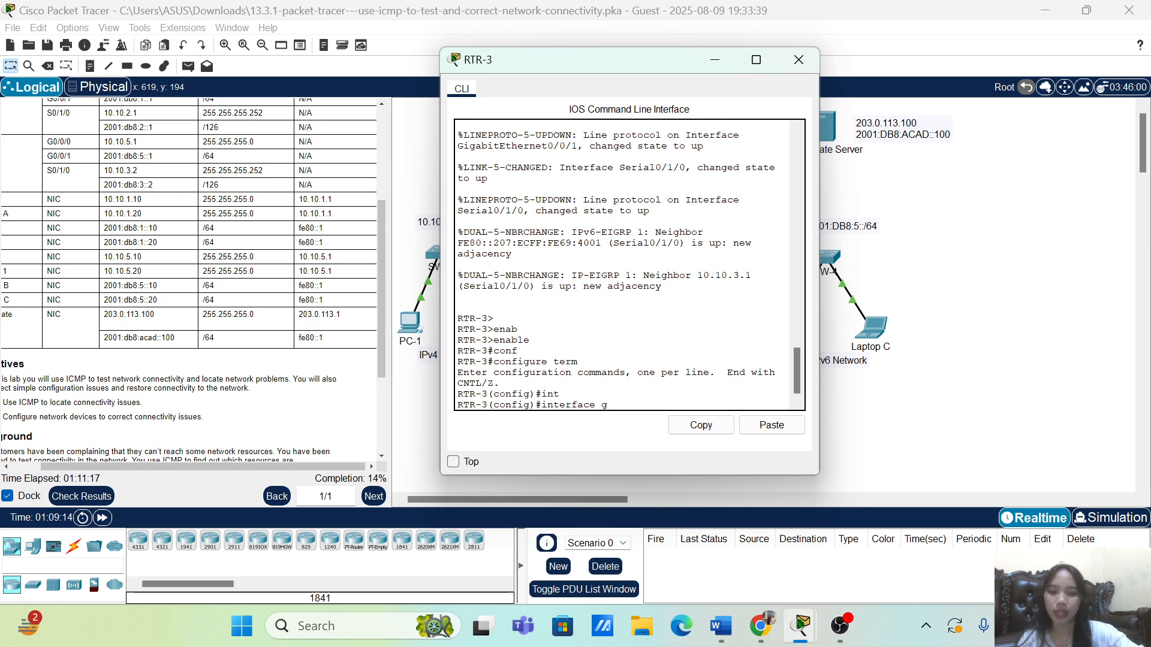
type("i")
key("Tab")
type("0")
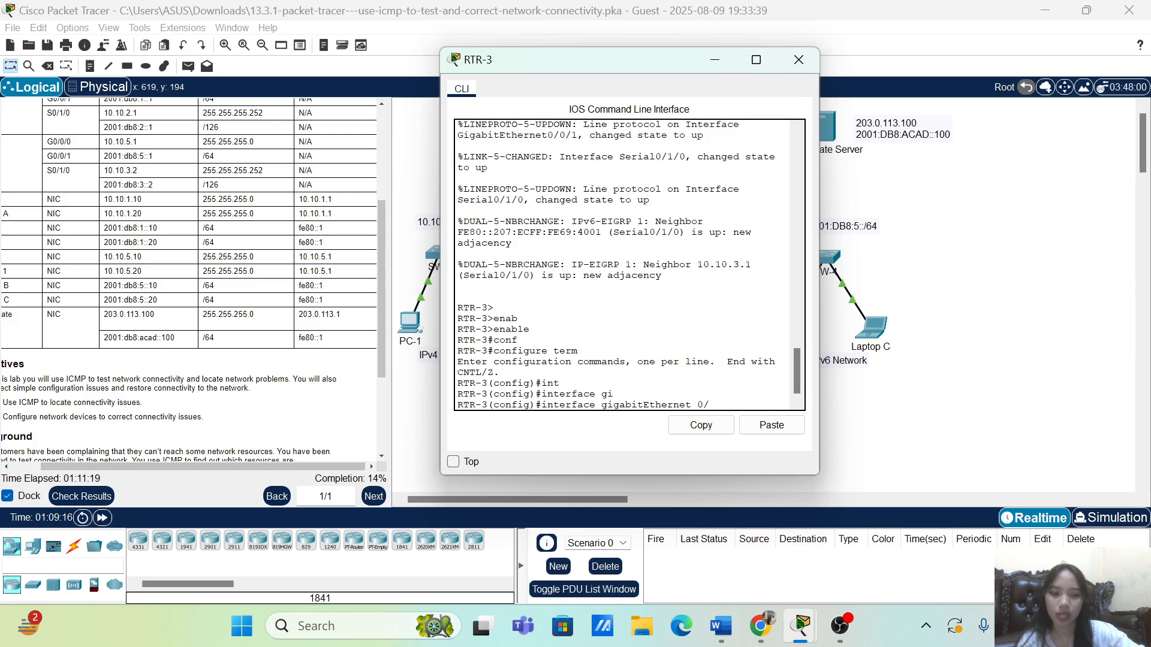
type("/0")
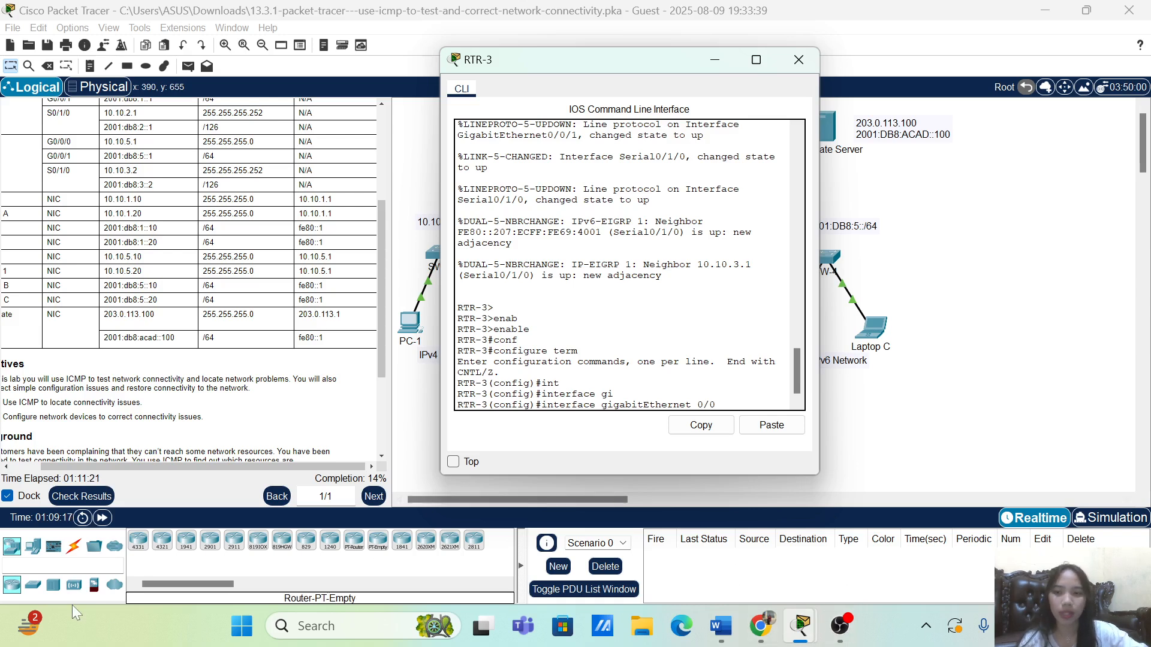
Look up in the assessment items which RTR-3 port needs correcting, and return to the topology.
left_click(102, 508)
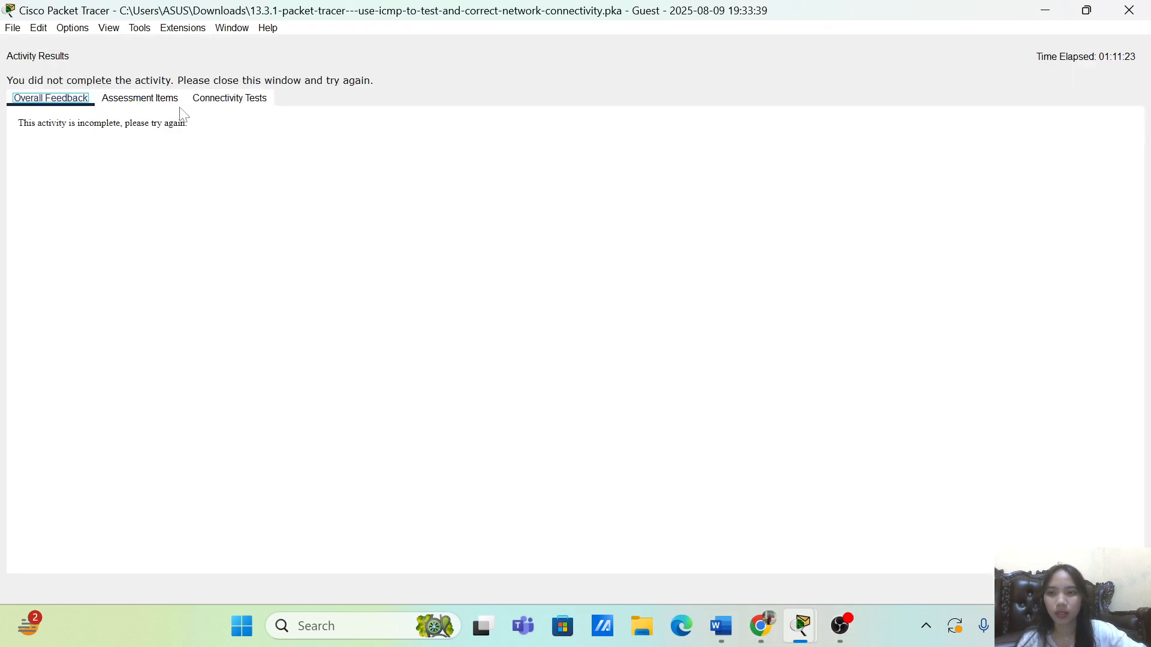
left_click(170, 101)
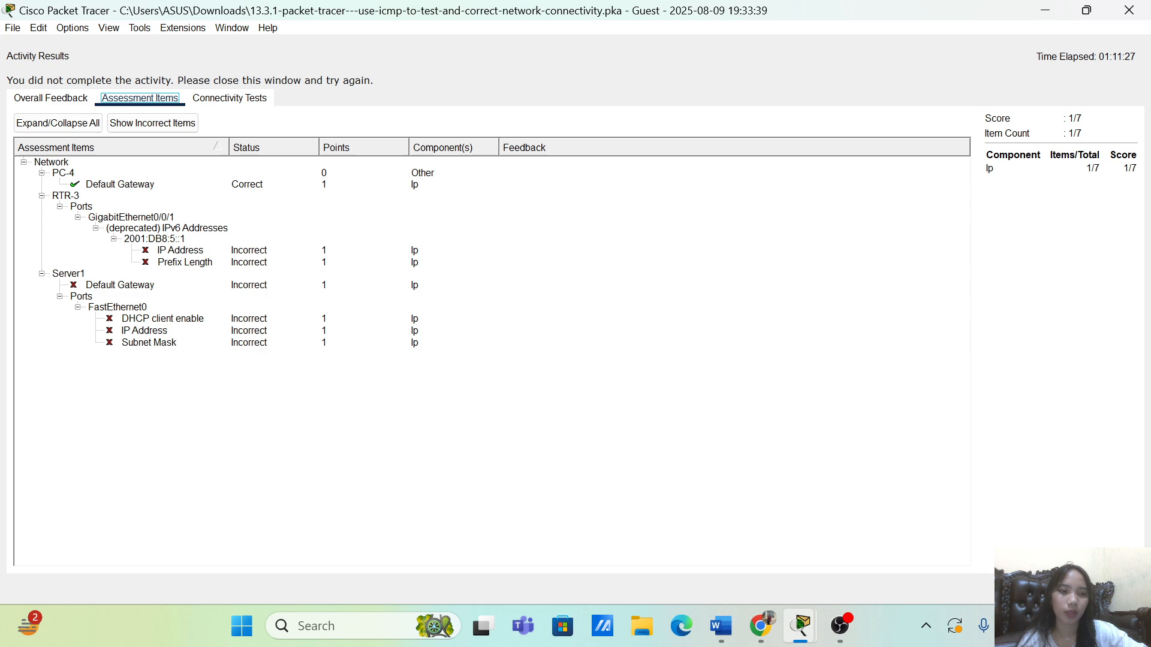
left_click(1116, 590)
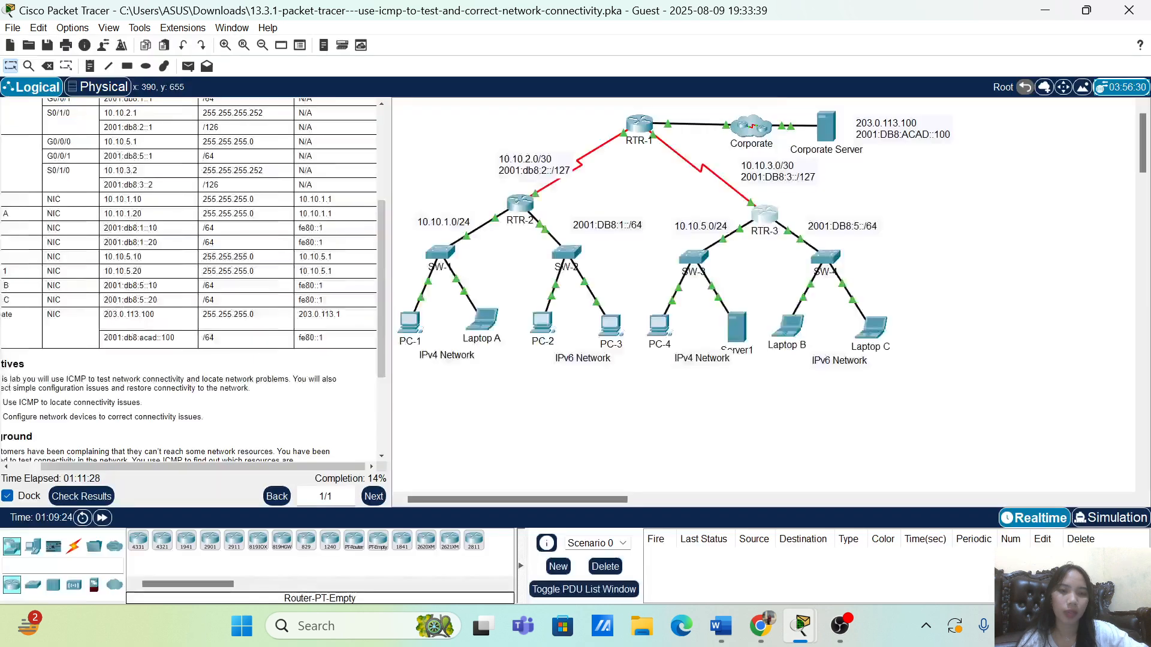
Return to RTR-3's command line and enter interface configuration for gigabitEthernet 0/0/1.
left_click(773, 219)
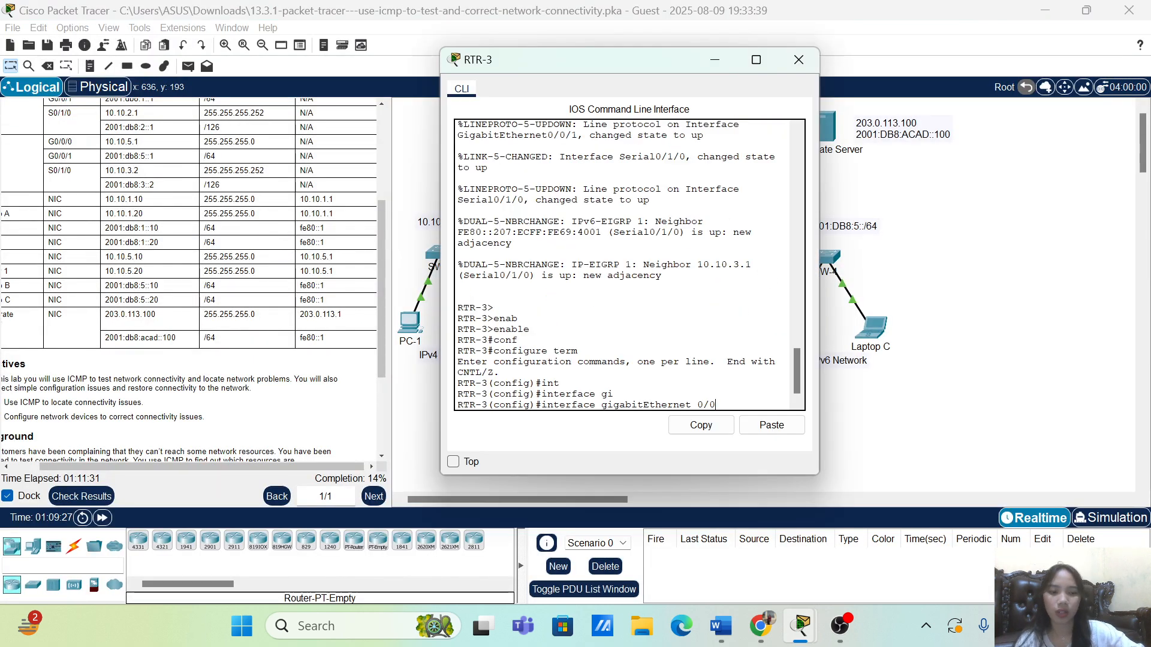
type("1")
key("Return")
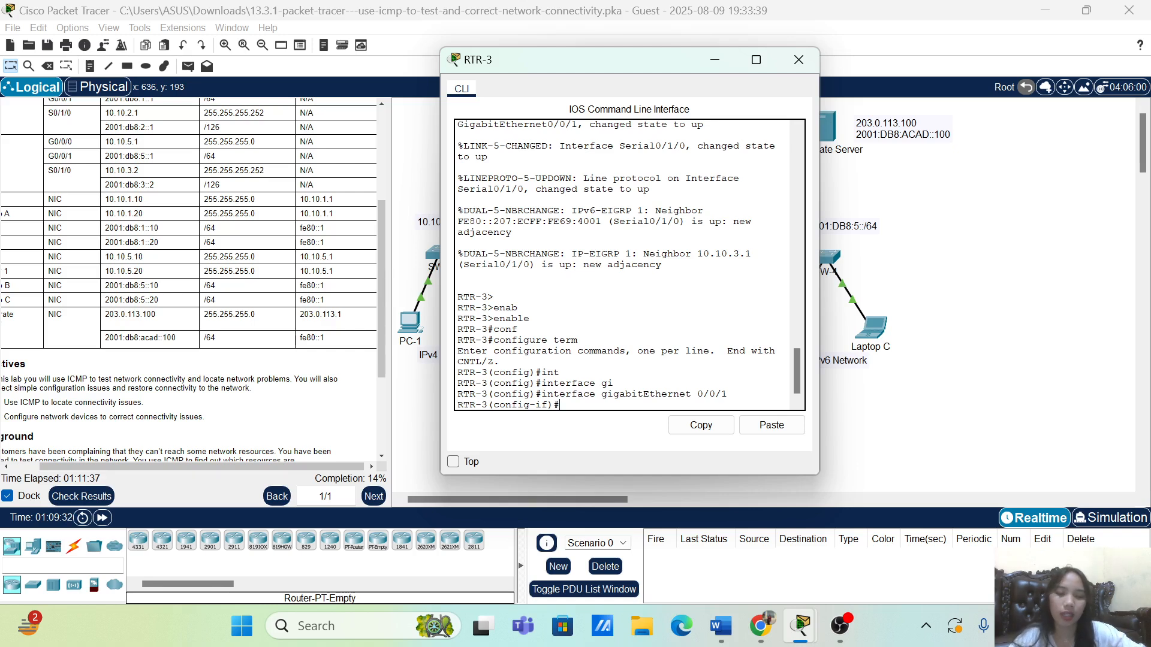
Begin an ipv6 address command for the port, consulting RTR-3's G0/0/1 entry in the addressing table.
type("ip ad")
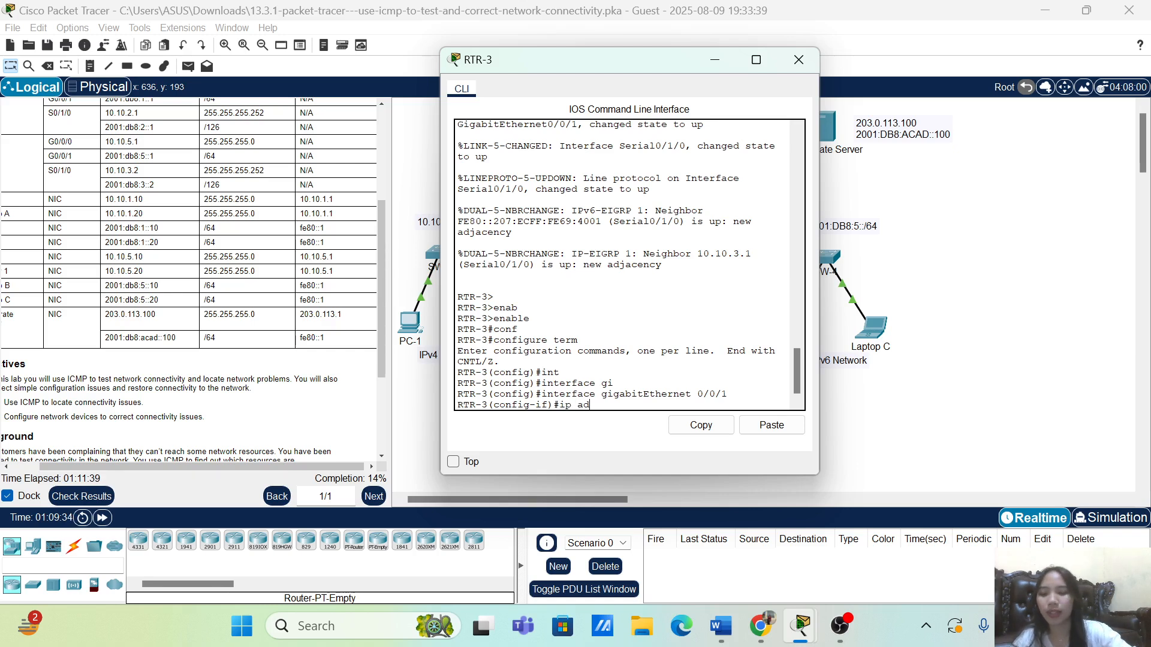
key("Tab")
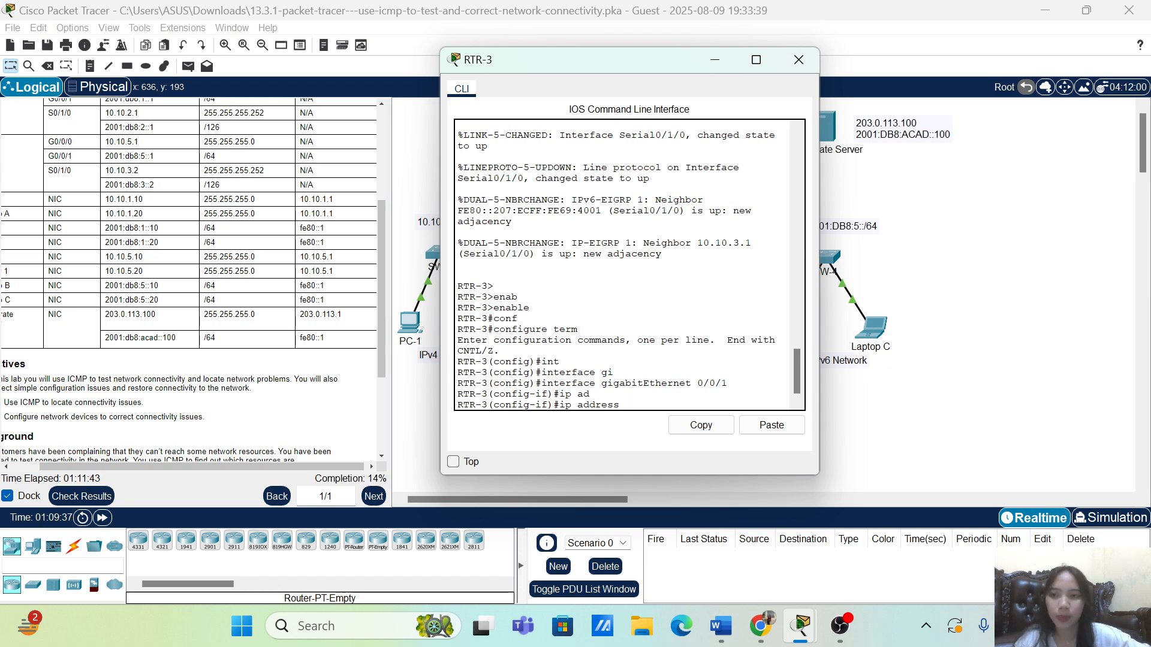
scroll(168, 246, "left", 2)
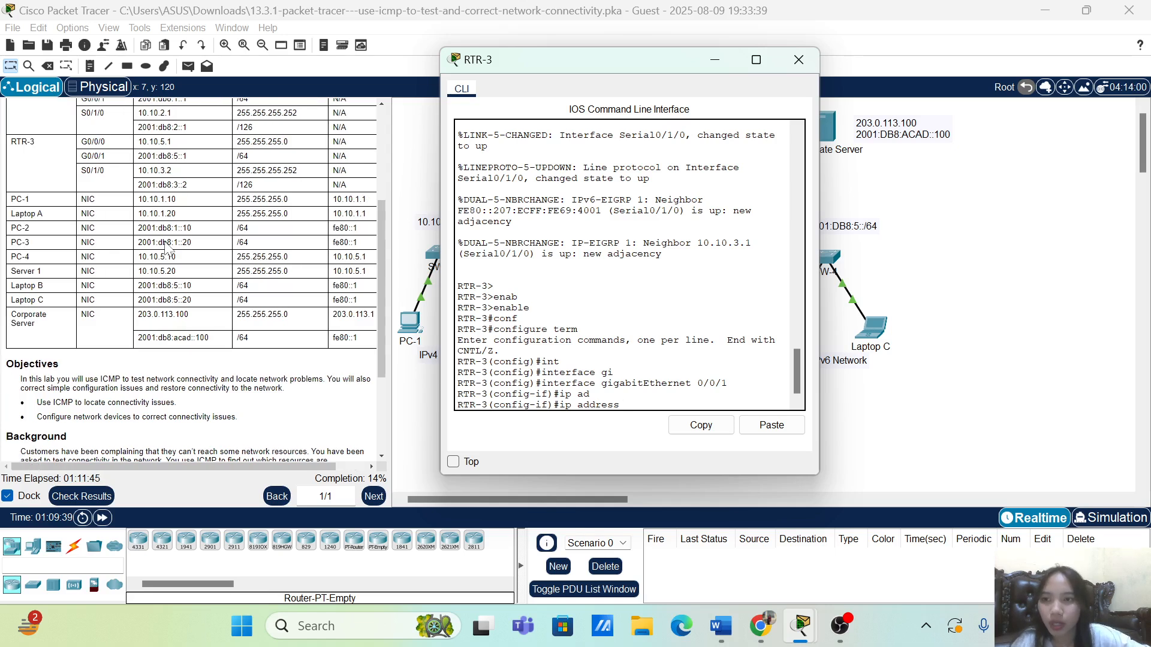
scroll(168, 246, "up", 3)
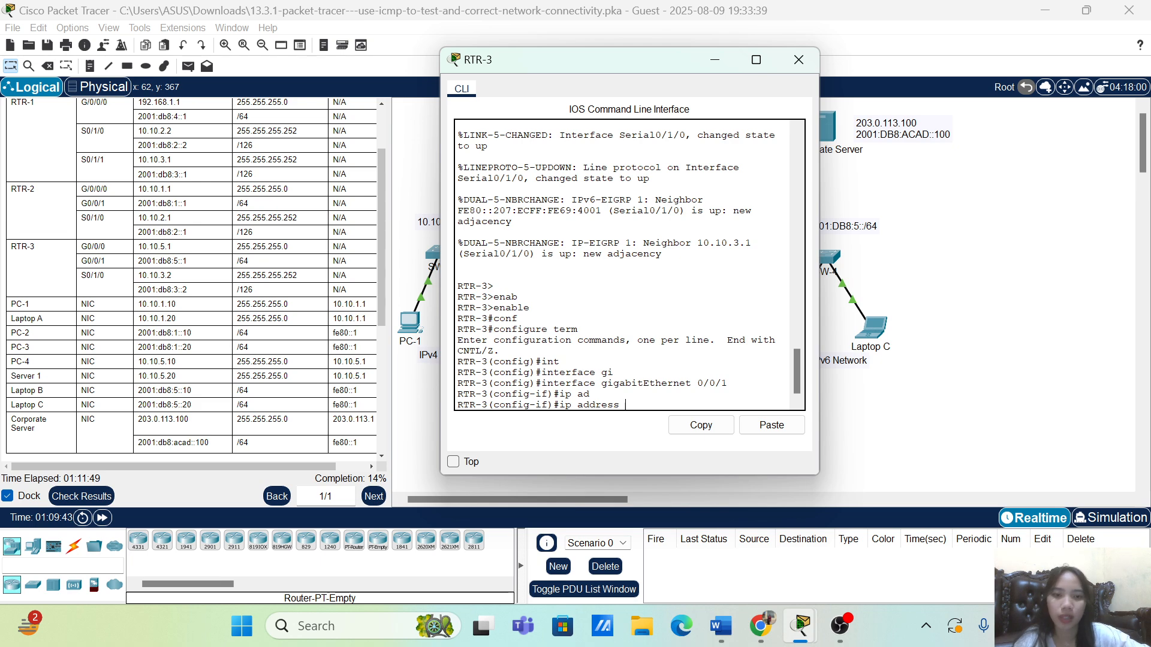
key("Left")
key("Left")
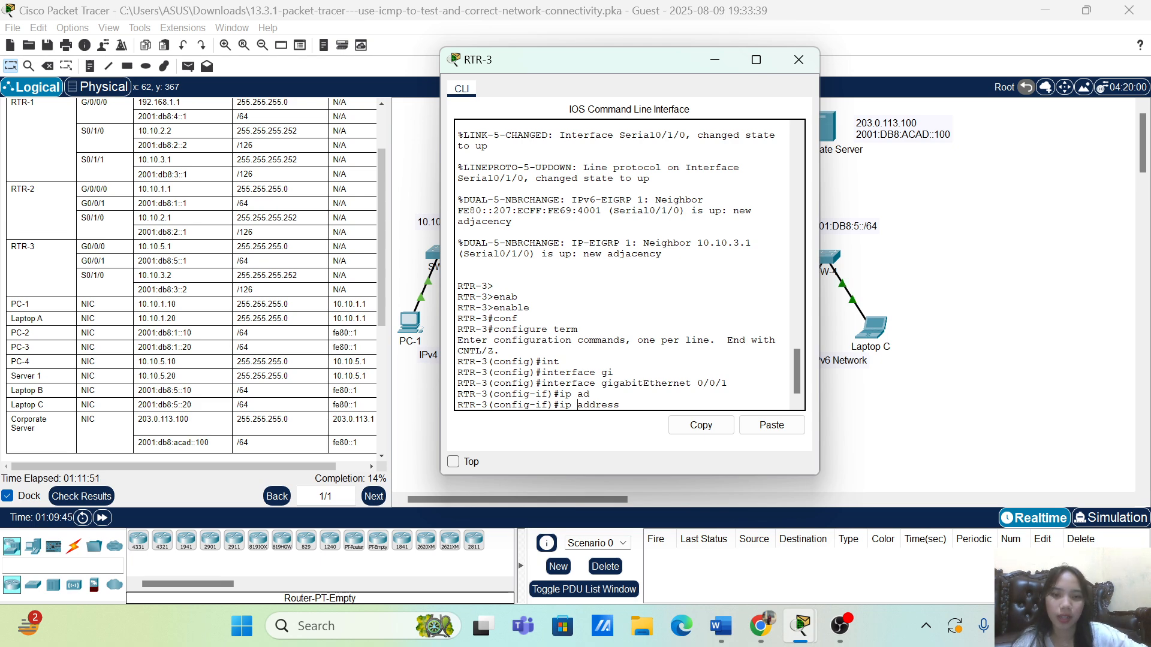
type("v6")
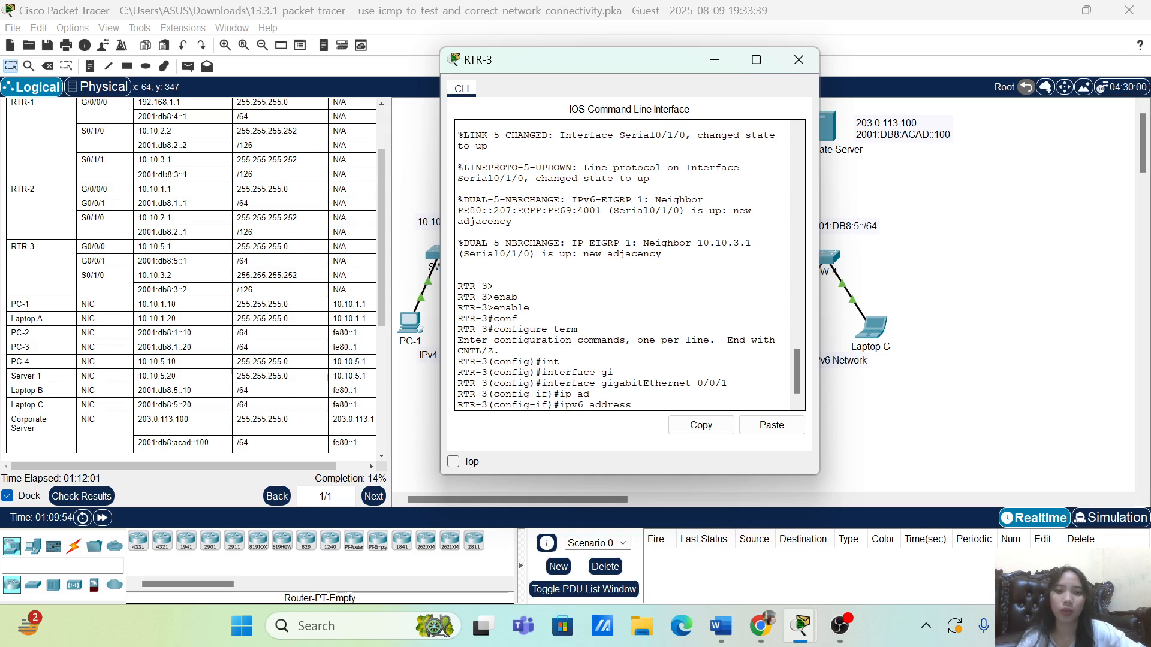
Try to assign 2001:db8:5::1 to the port without a prefix length.
type("20091")
key("BackSpace")
key("BackSpace")
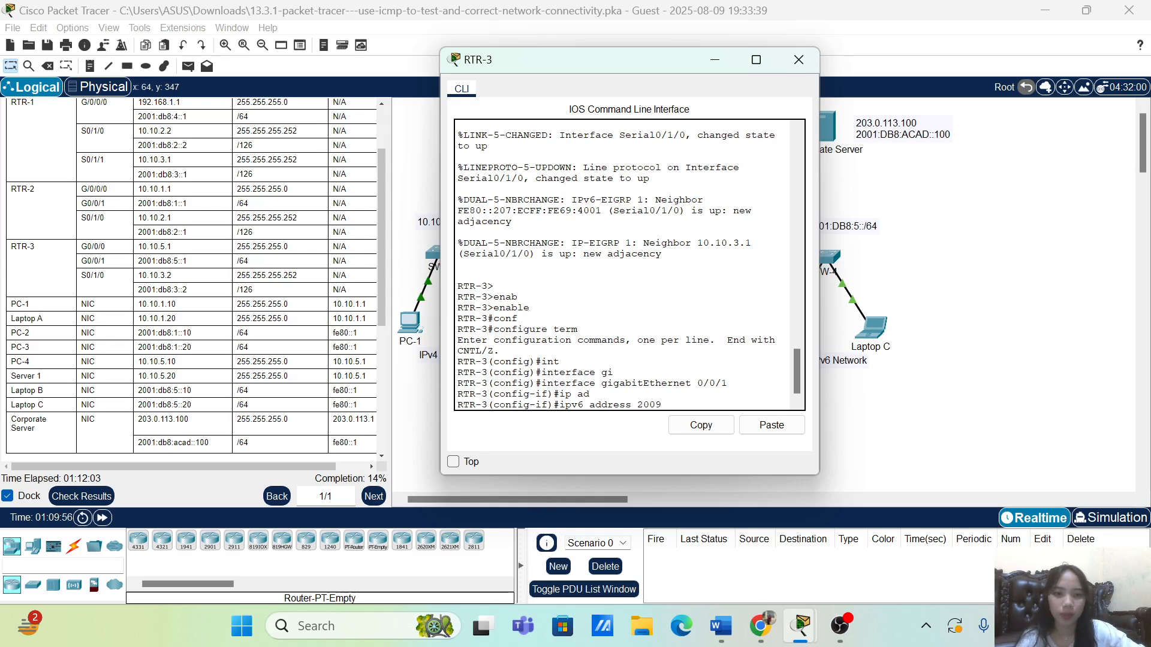
type("1")
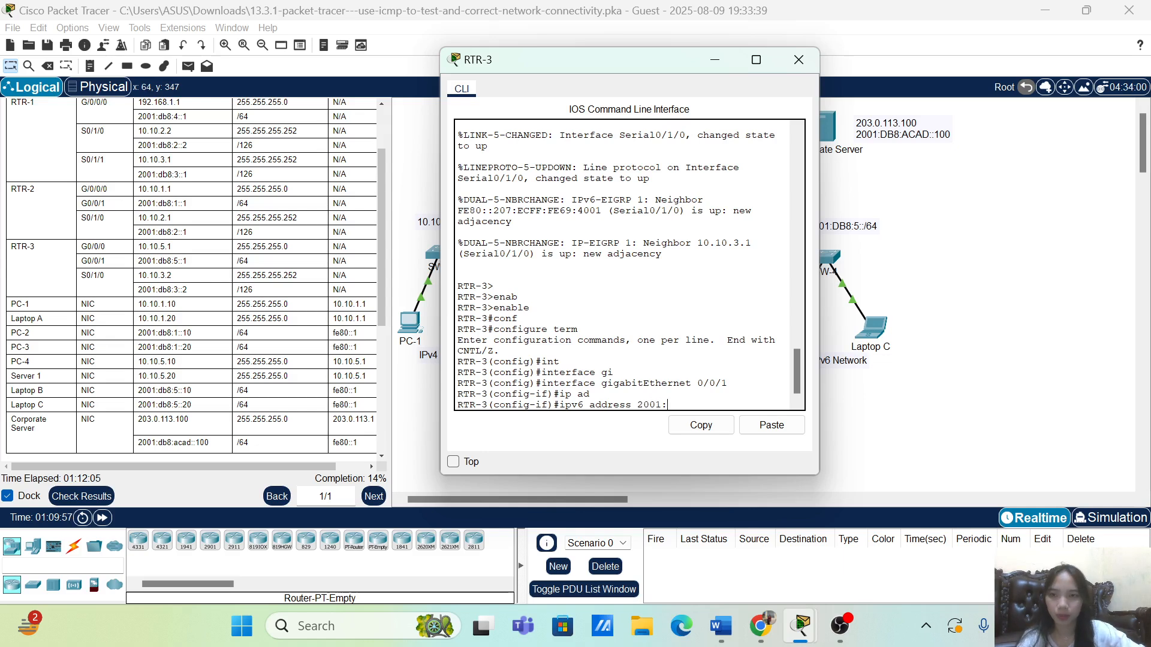
type(":db")
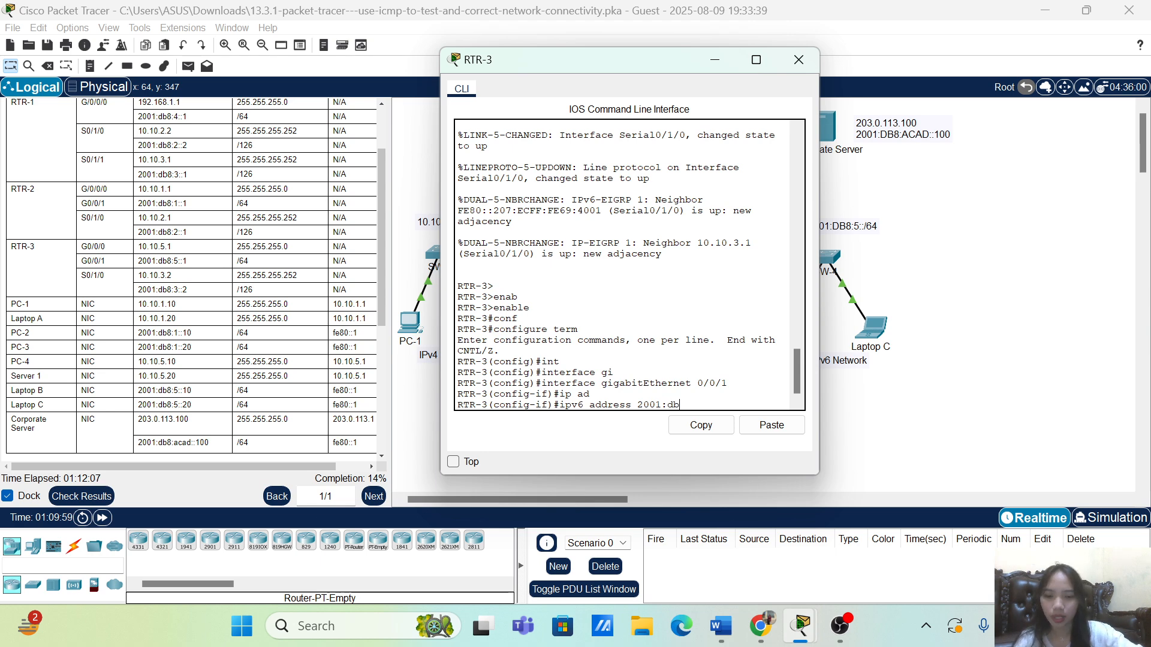
type("8")
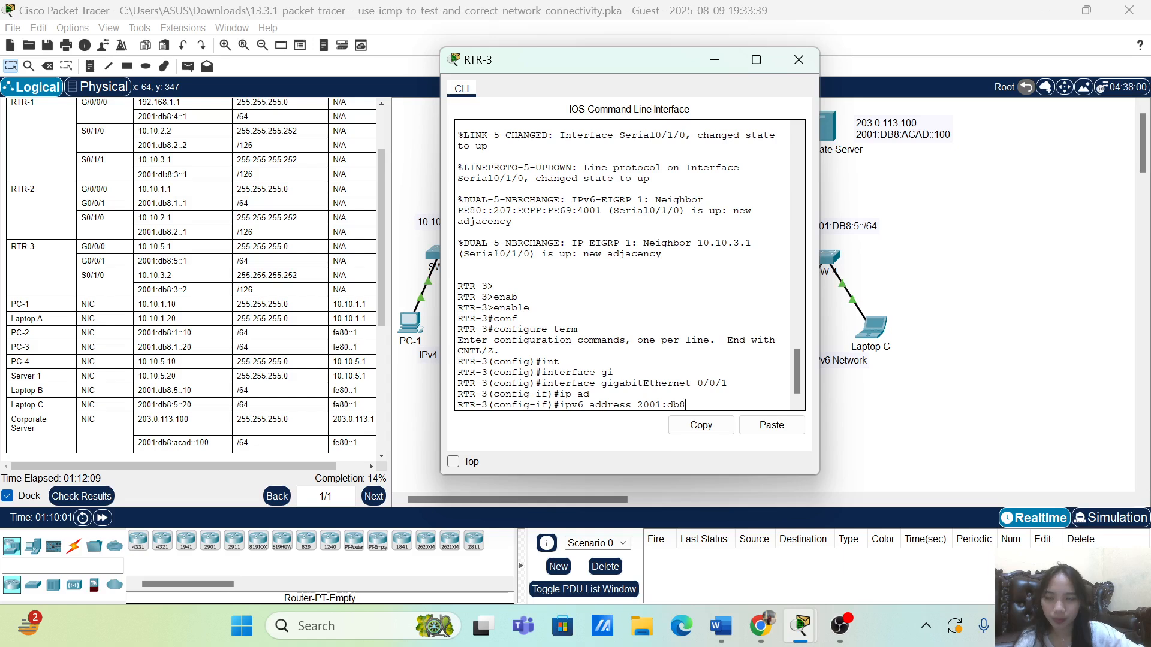
type(":5::1")
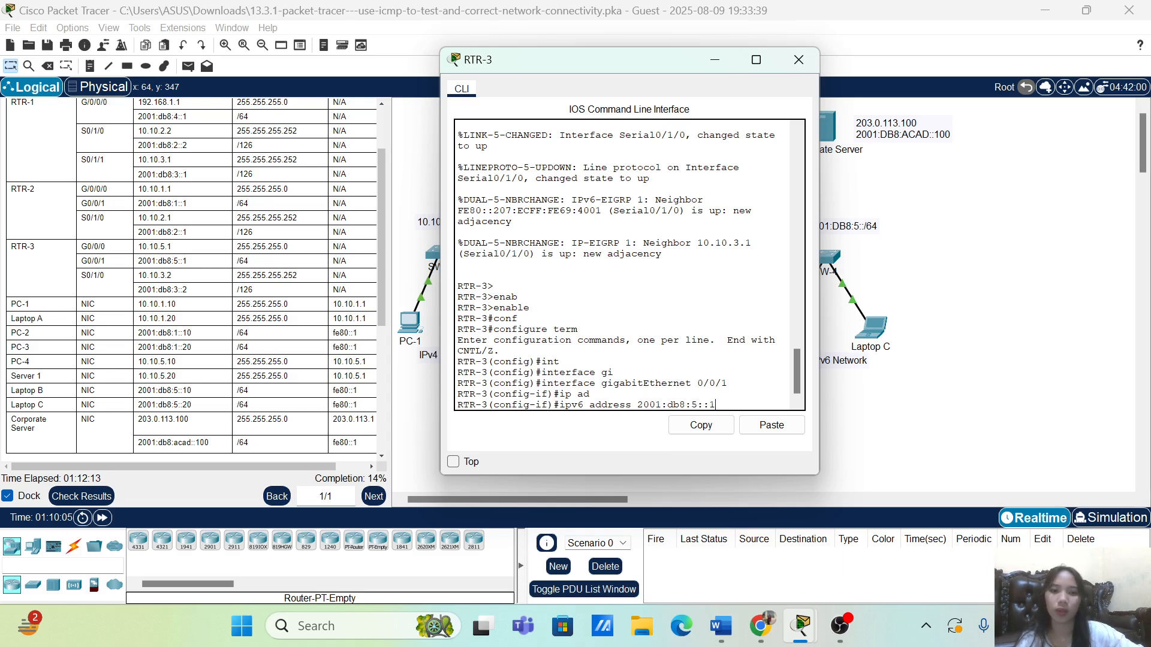
key("Return")
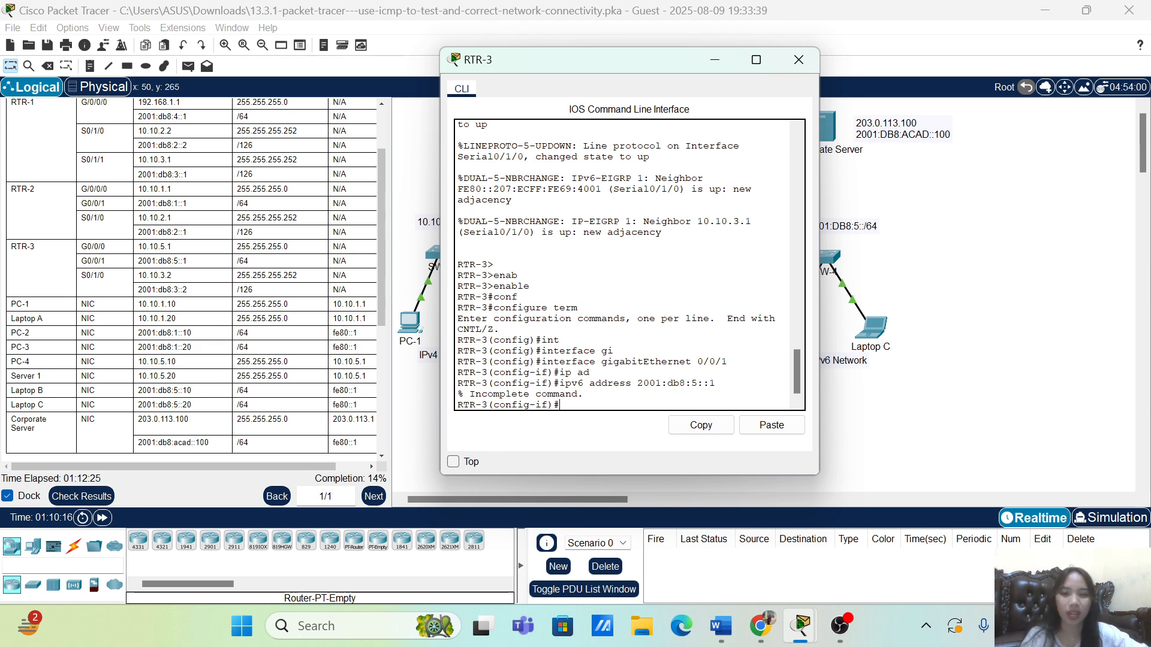
Reissue the IPv6 address command as 2001:db8:5::1/64 on gigabitEthernet 0/0/1 and close RTR-3's window.
key("Up")
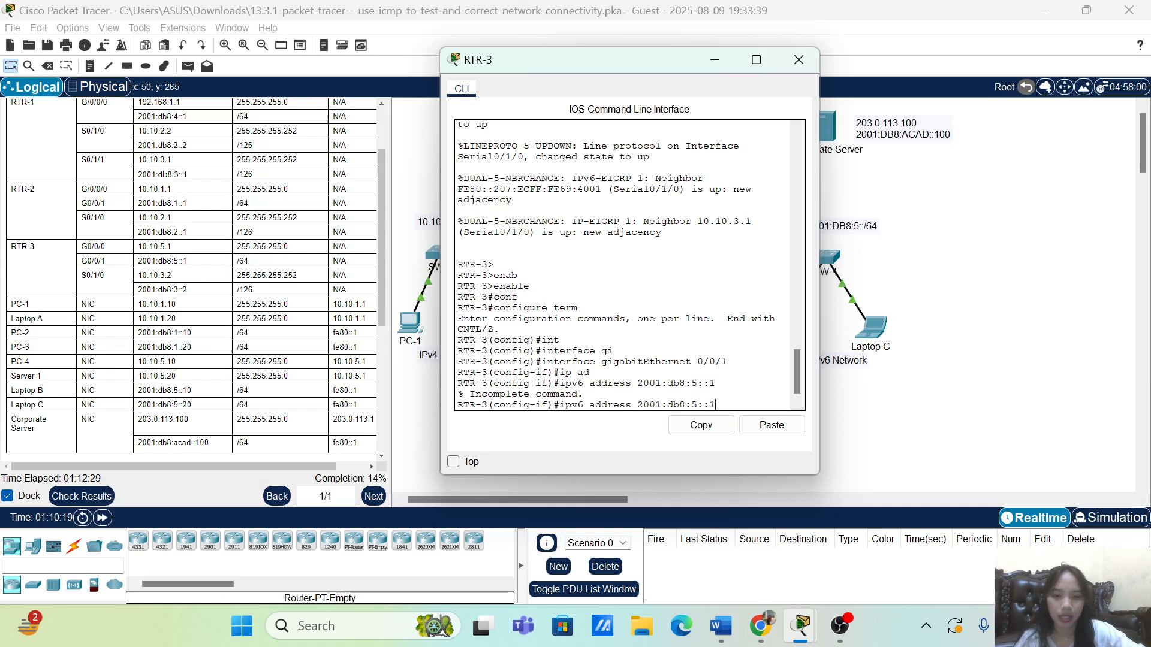
type("/64")
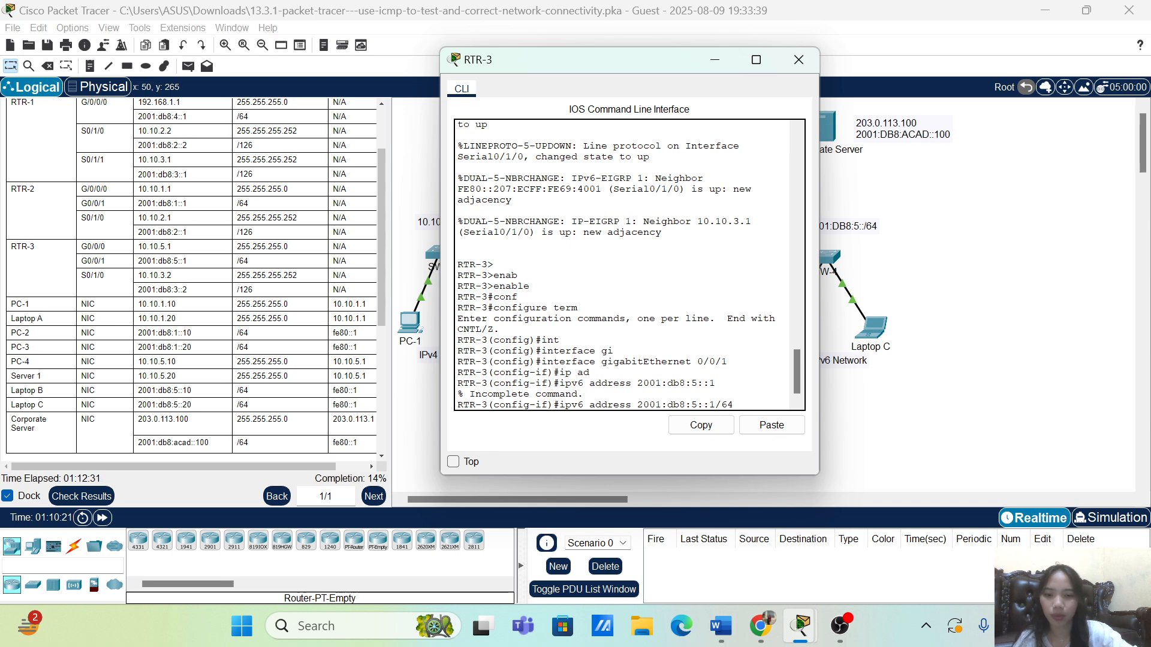
key("Return")
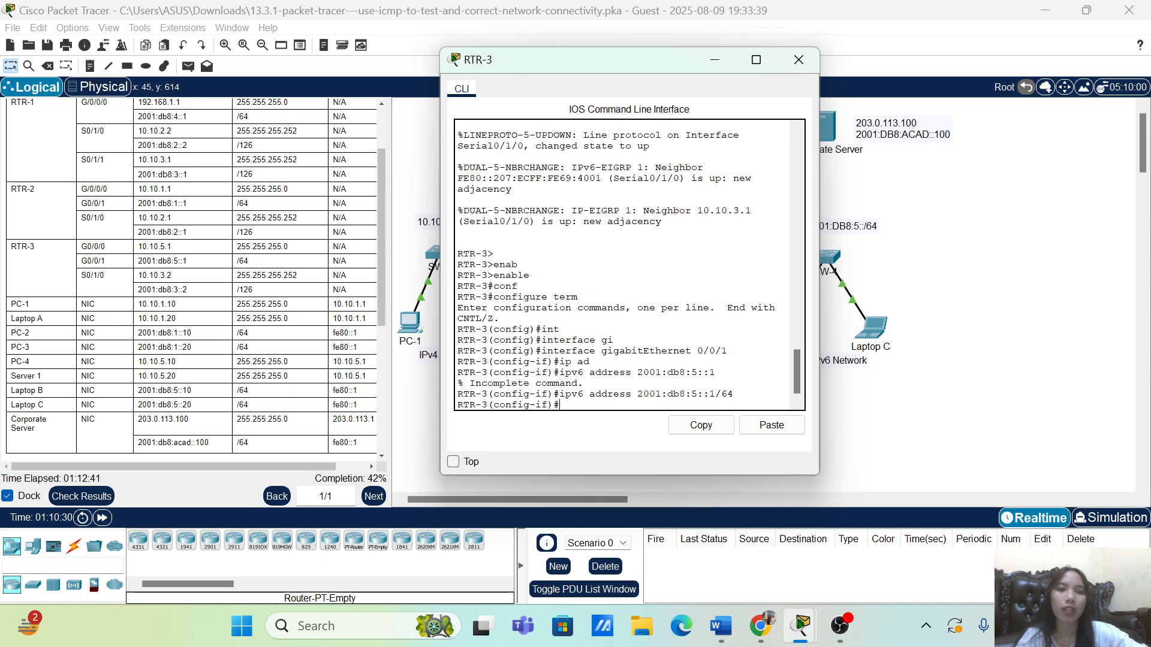
left_click(799, 59)
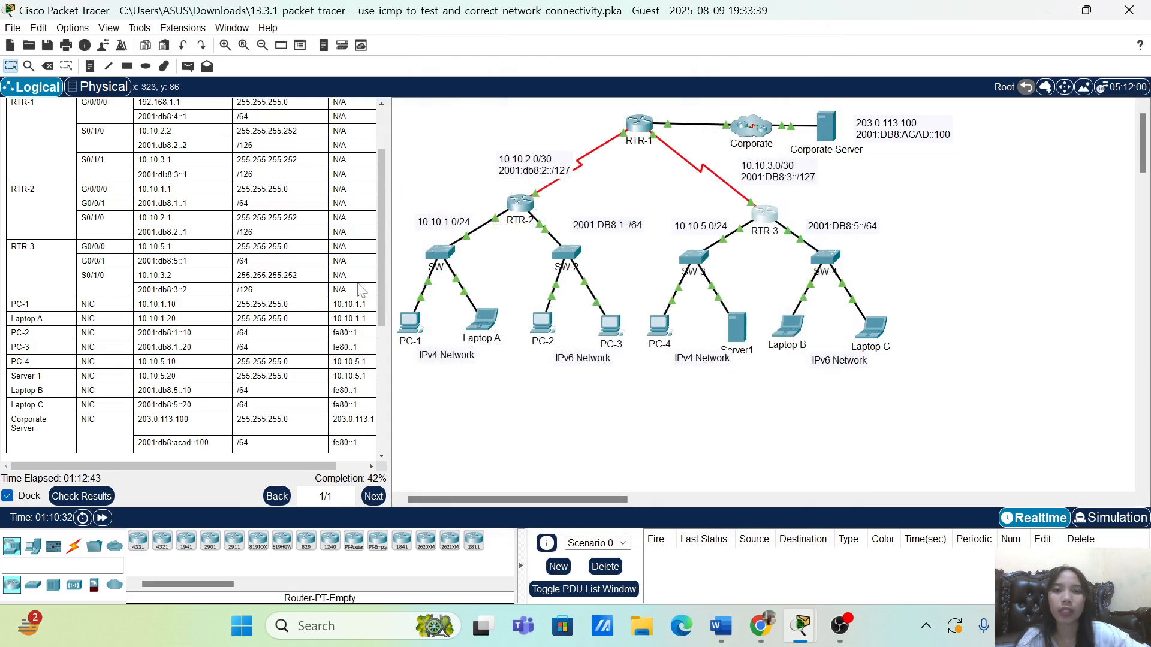
Check the activity's assessment items for the remaining incorrect settings and return to the topology.
left_click(93, 498)
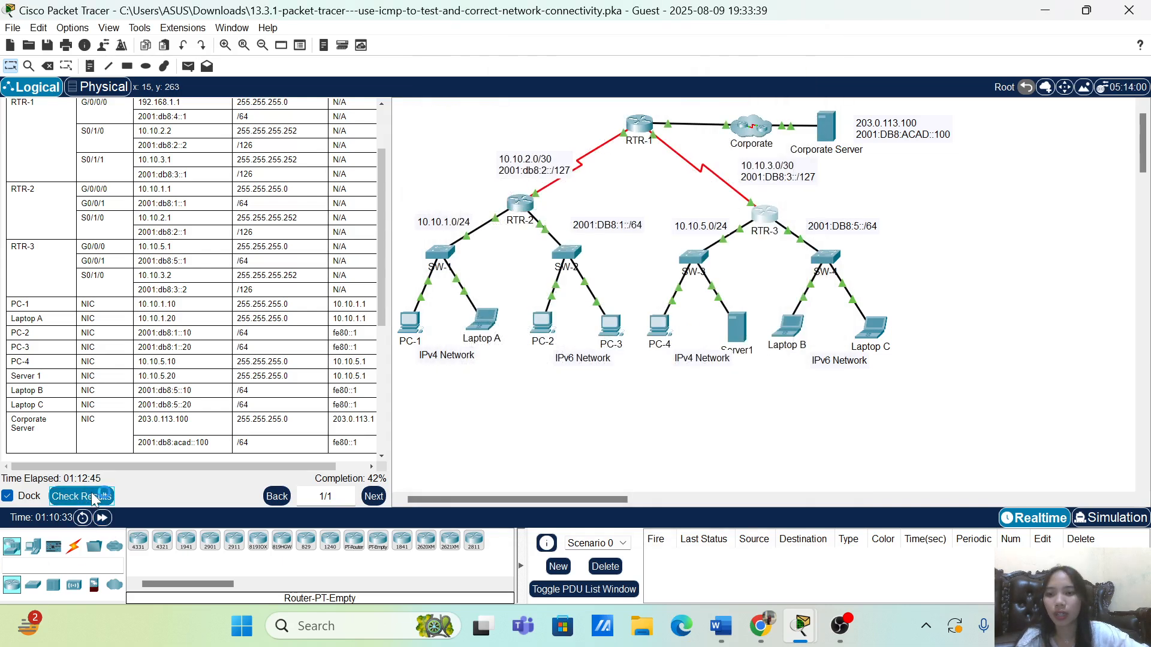
left_click(129, 102)
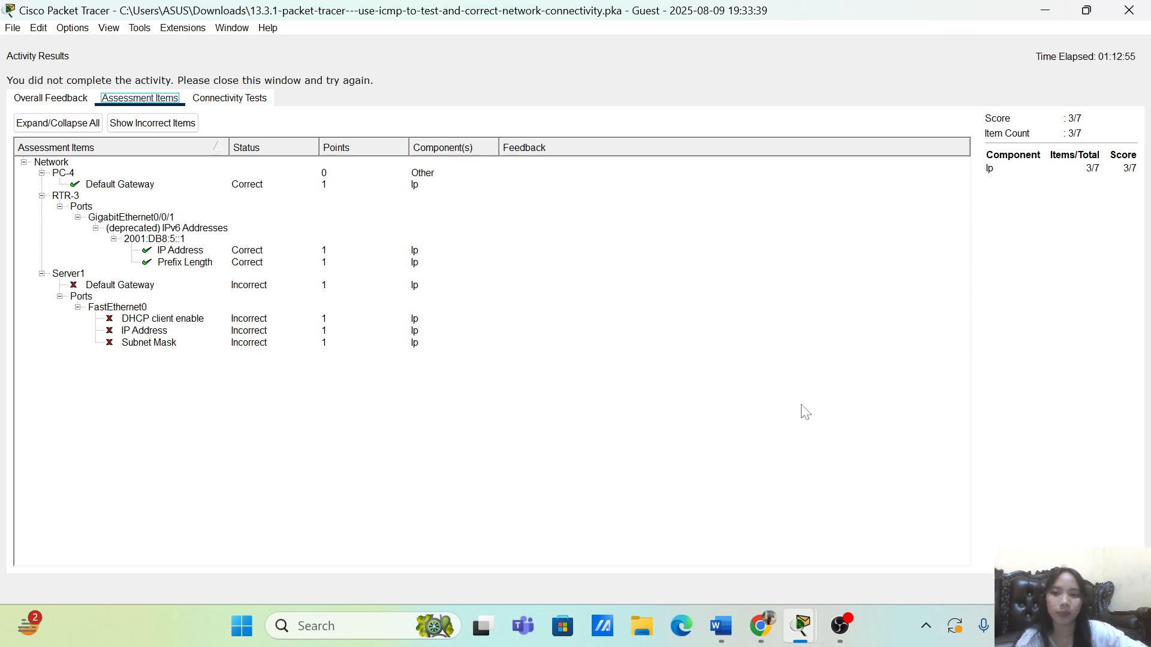
left_click(1116, 589)
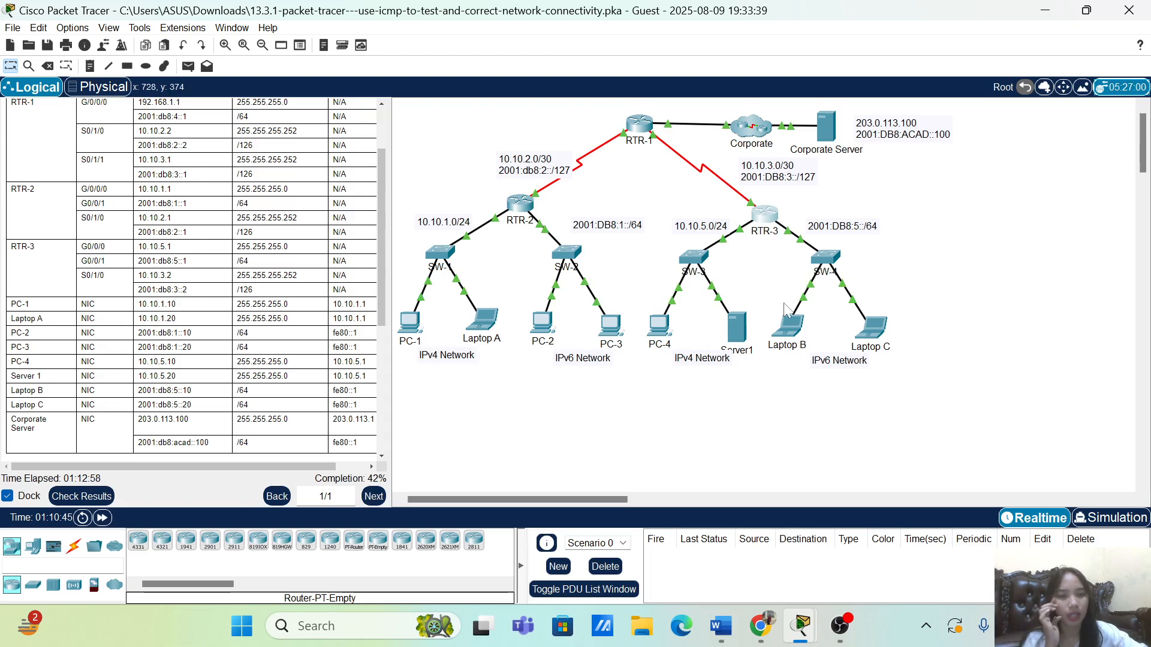
Open the Command Prompt on Server1, then shrink and reposition its window beside the addressing table.
left_click(737, 327)
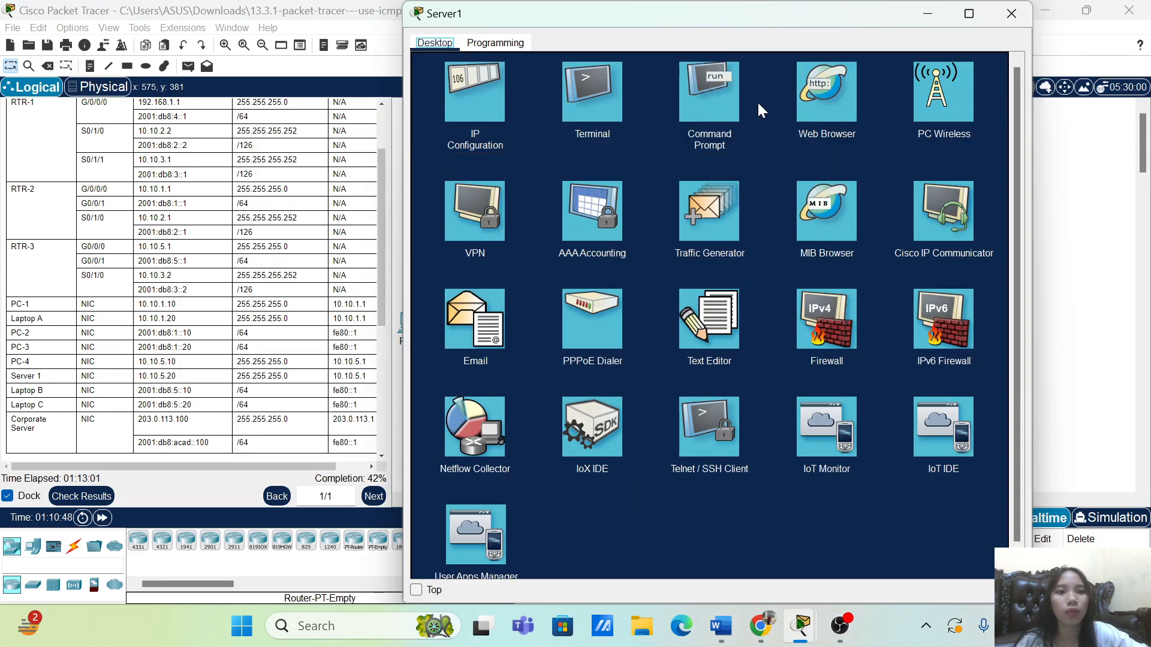
left_click(688, 102)
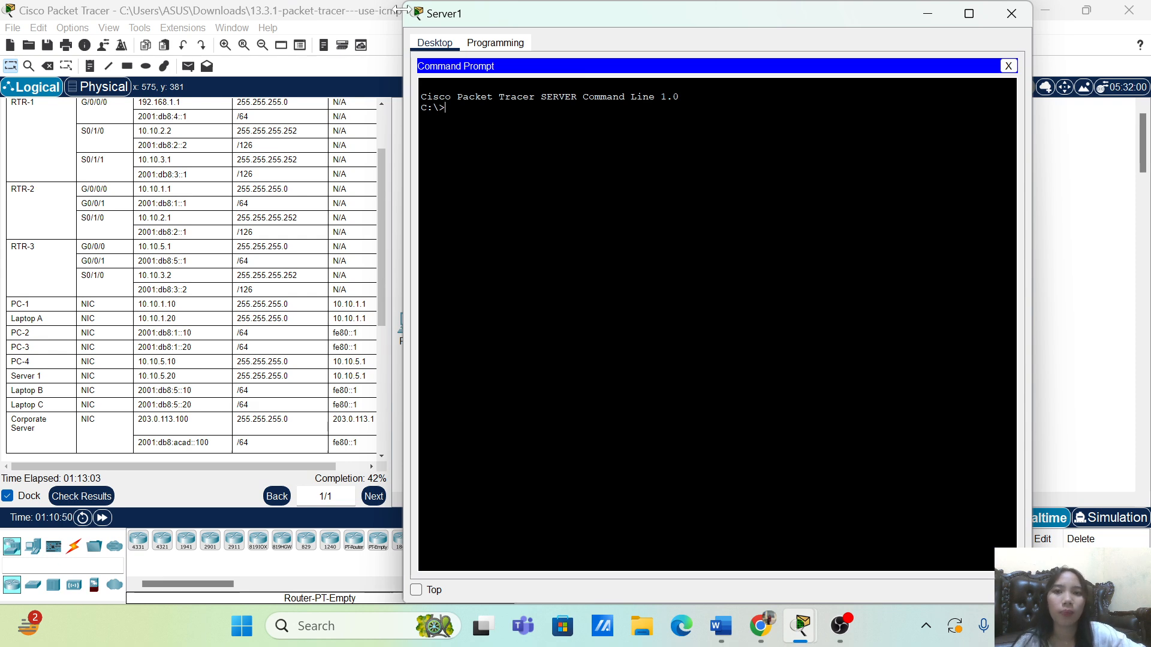
left_click_drag(426, 24, 511, 223)
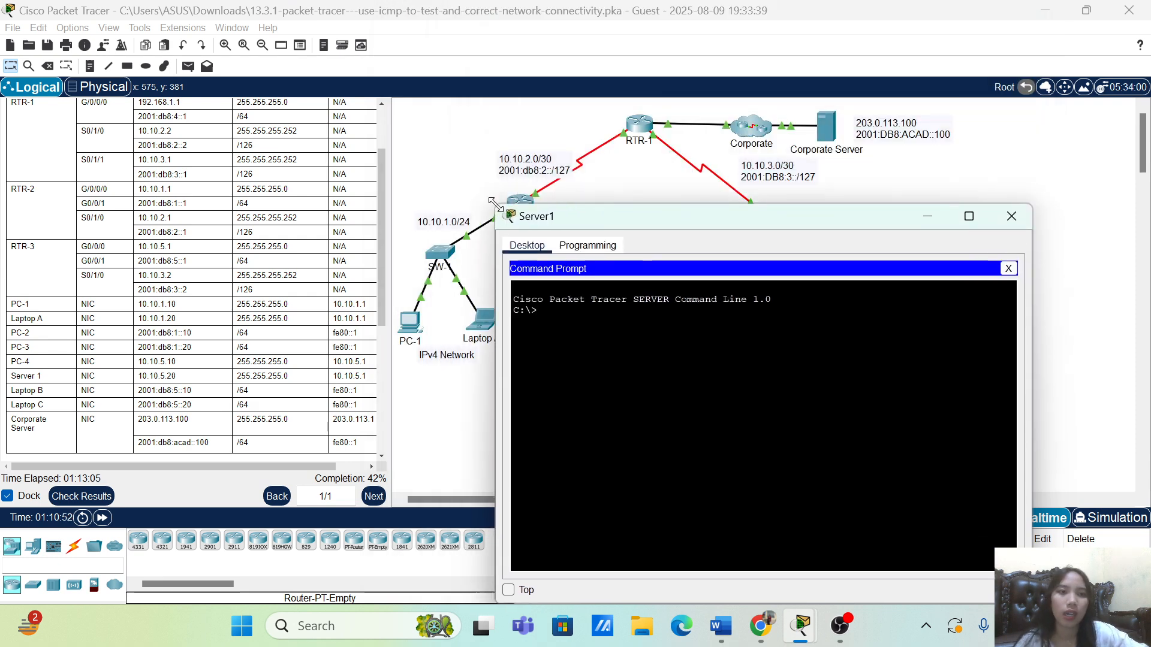
left_click_drag(693, 214, 560, 106)
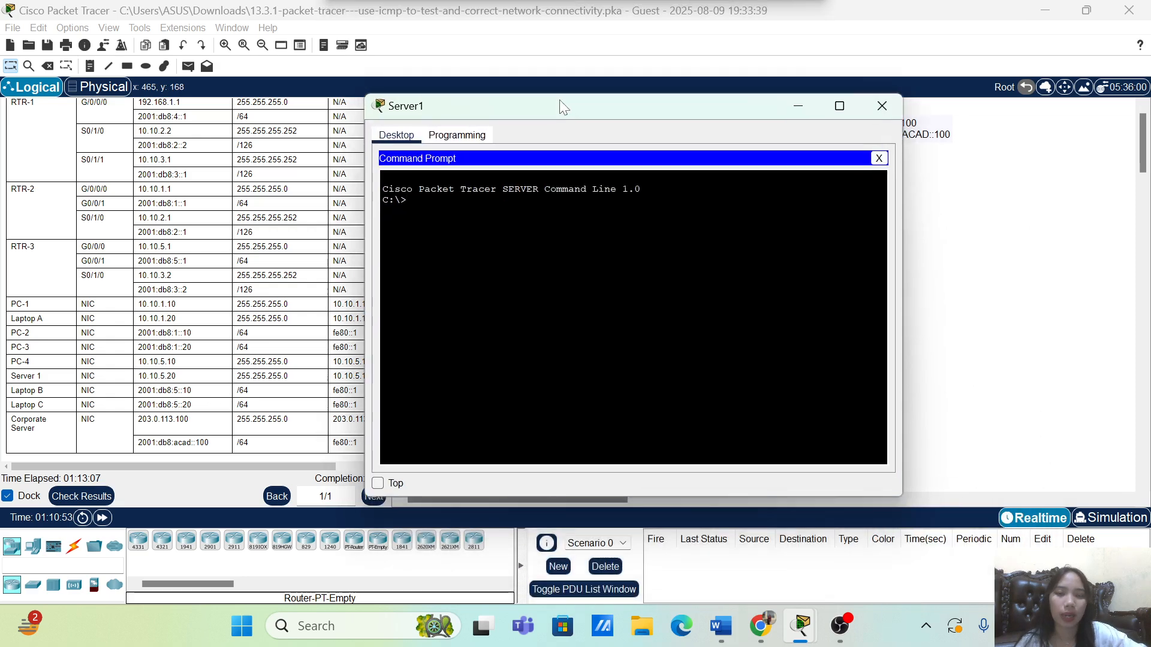
Try to ping the Corporate Server from Server1 with the address written as 203:0:113:100.
type("ping")
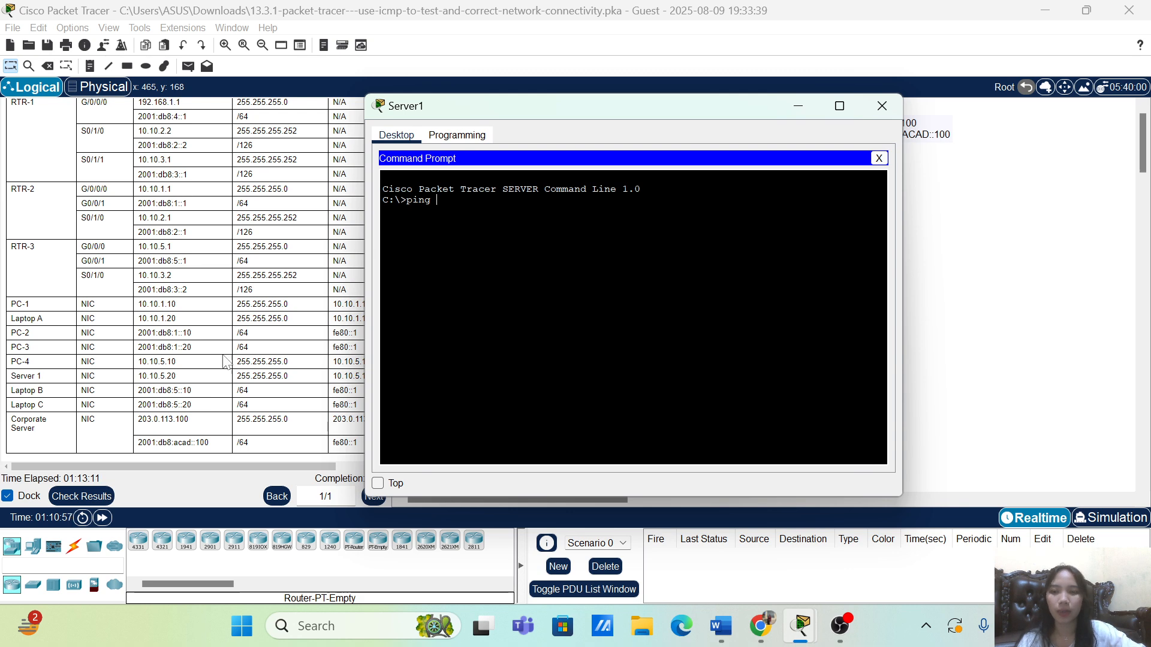
scroll(221, 369, "down", 3)
type("2")
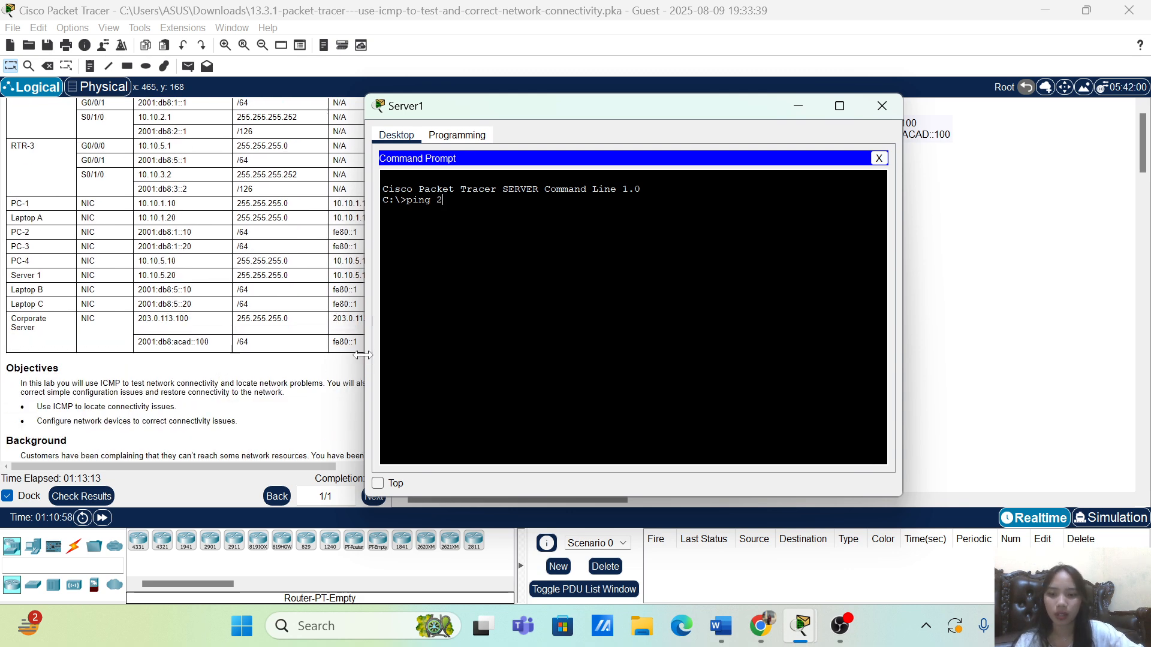
type("01")
type("3:0")
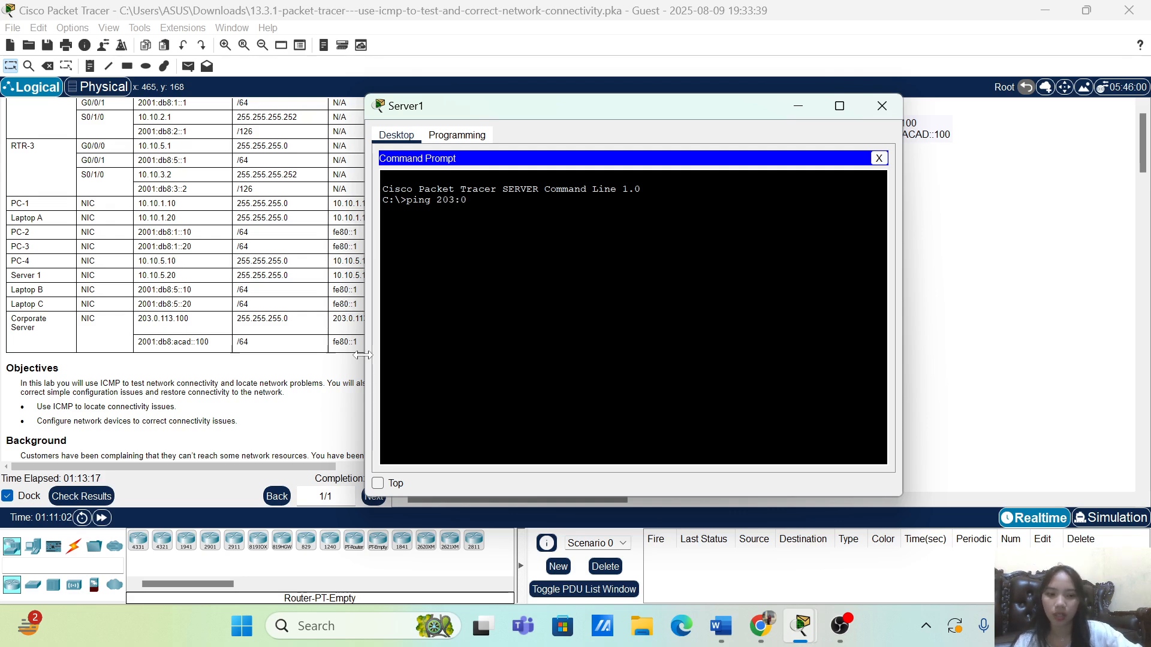
type(":113")
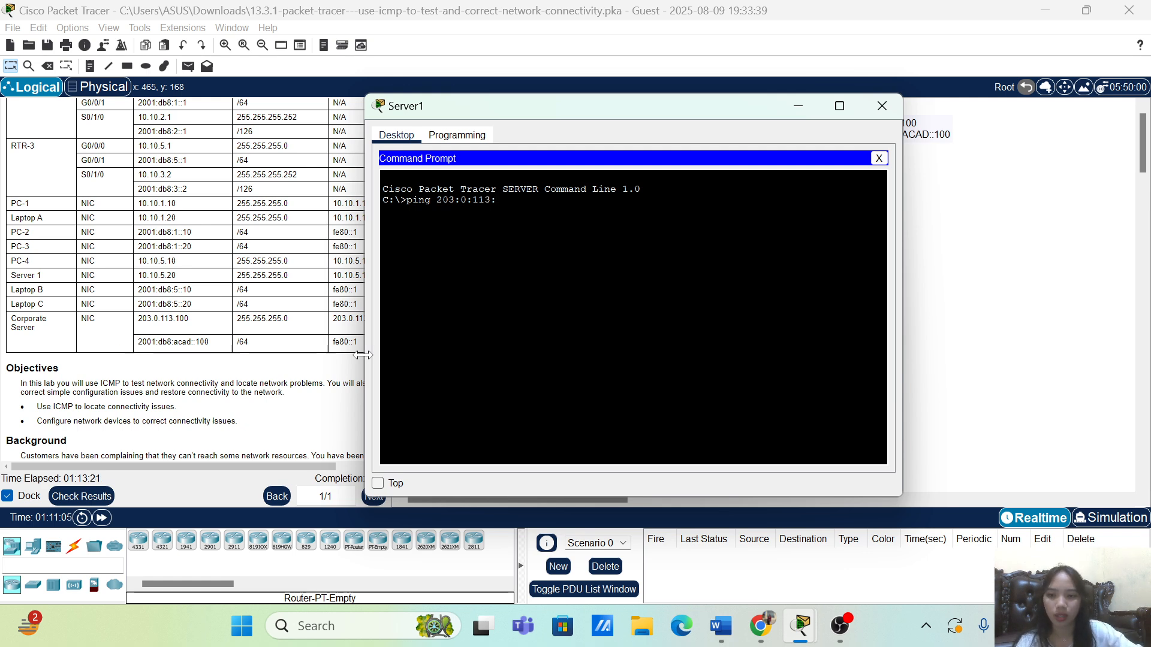
type(":100")
key("Return")
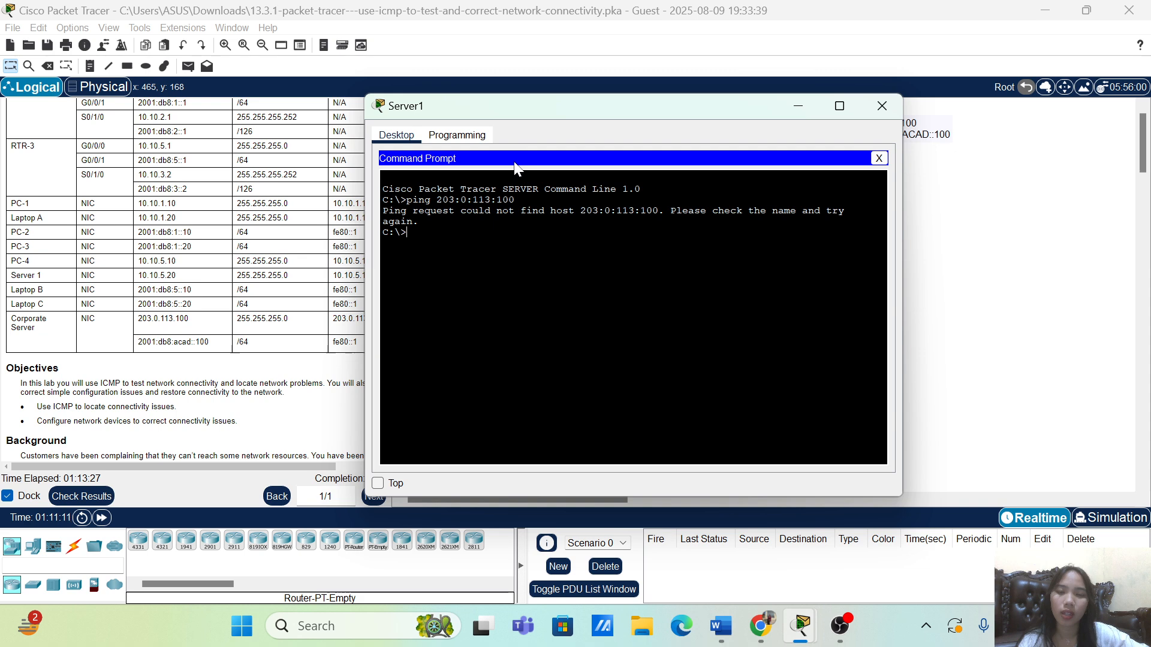
Correct the recalled command's address to 203.0.113.100 and ping the Corporate Server from Server1.
key("Up")
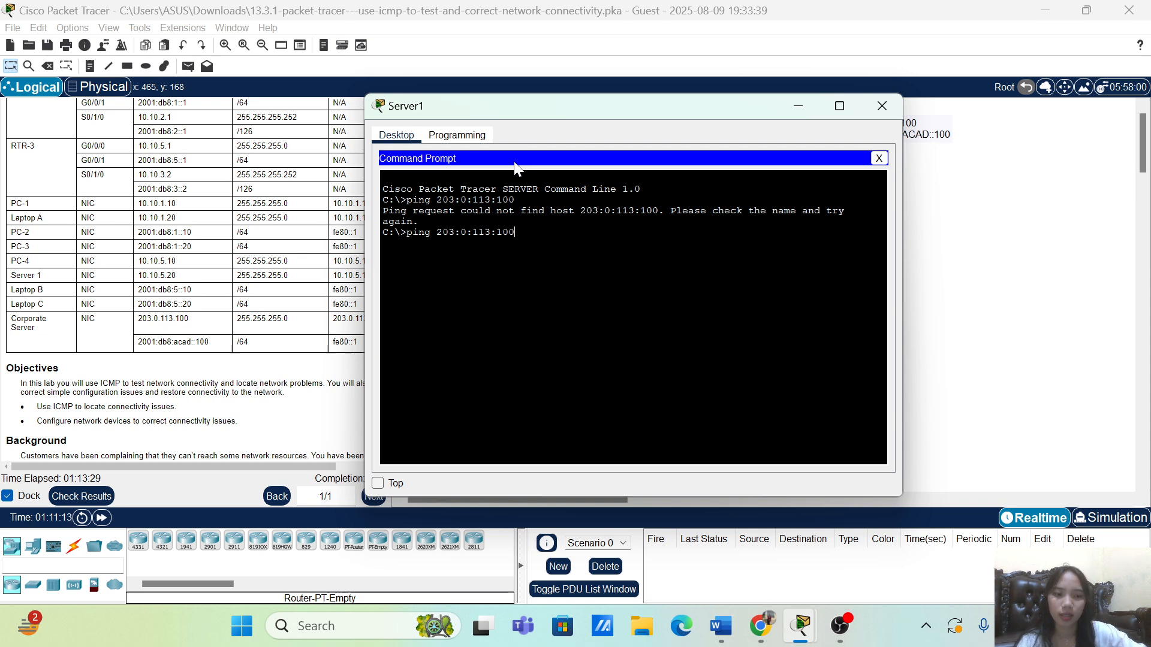
key("BackSpace")
key("BackSpace")
key("BackSpace")
key("BackSpace")
key("BackSpace")
key("BackSpace")
key("BackSpace")
key("BackSpace")
key("BackSpace")
key("BackSpace")
type(".")
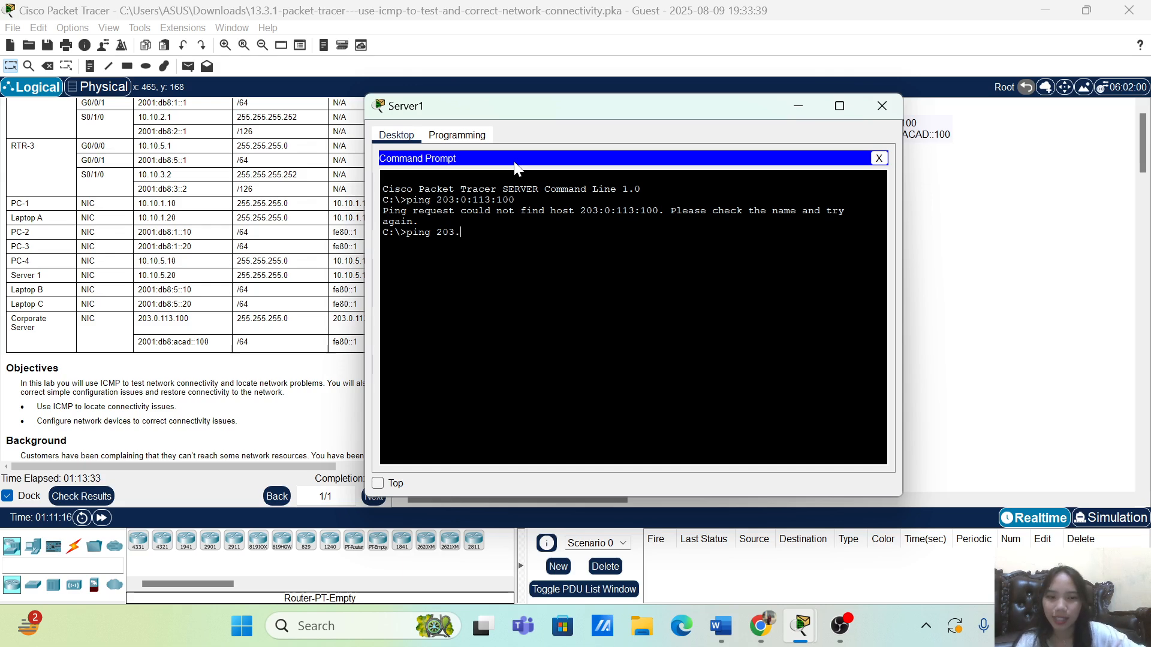
type("0.1")
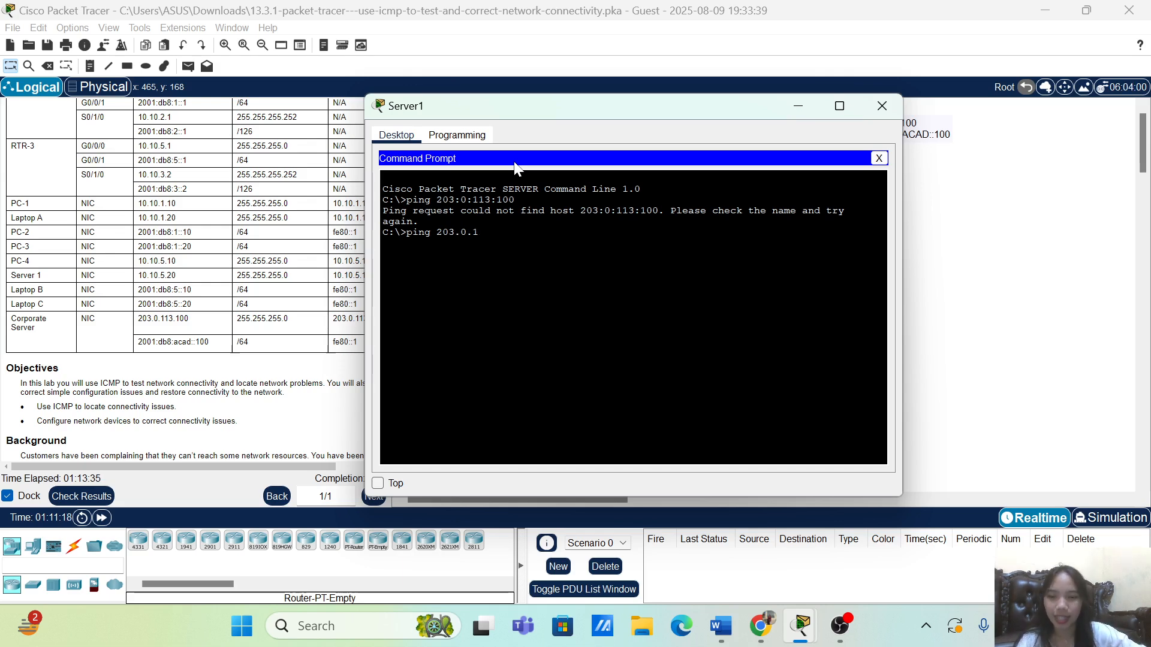
type("13.1")
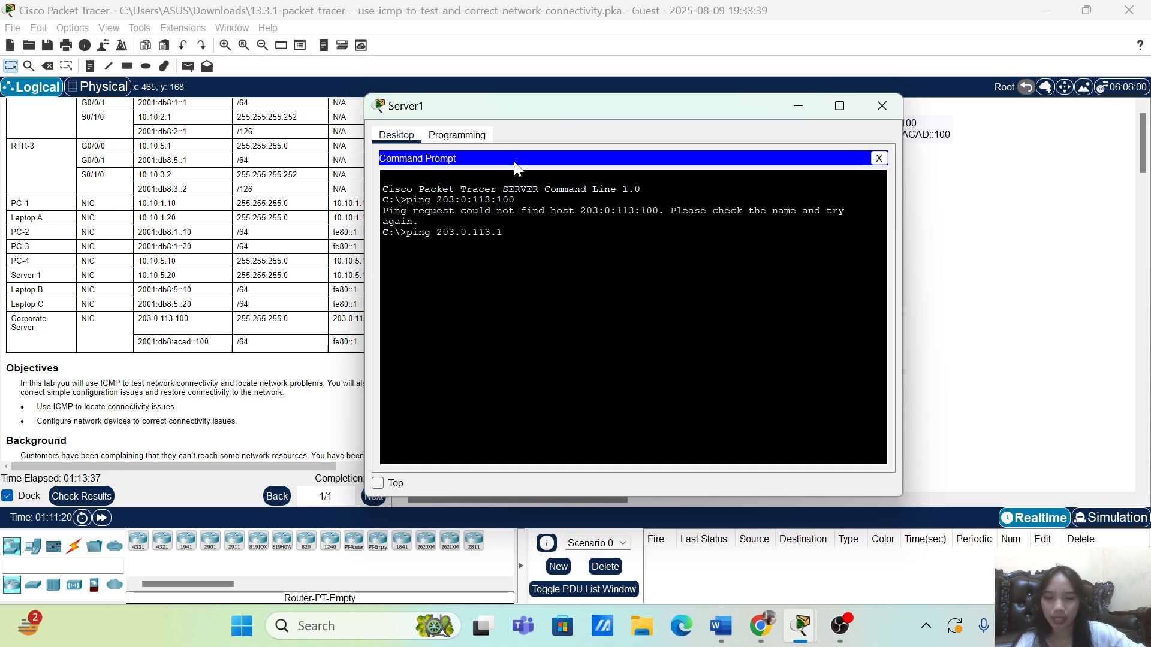
type("00")
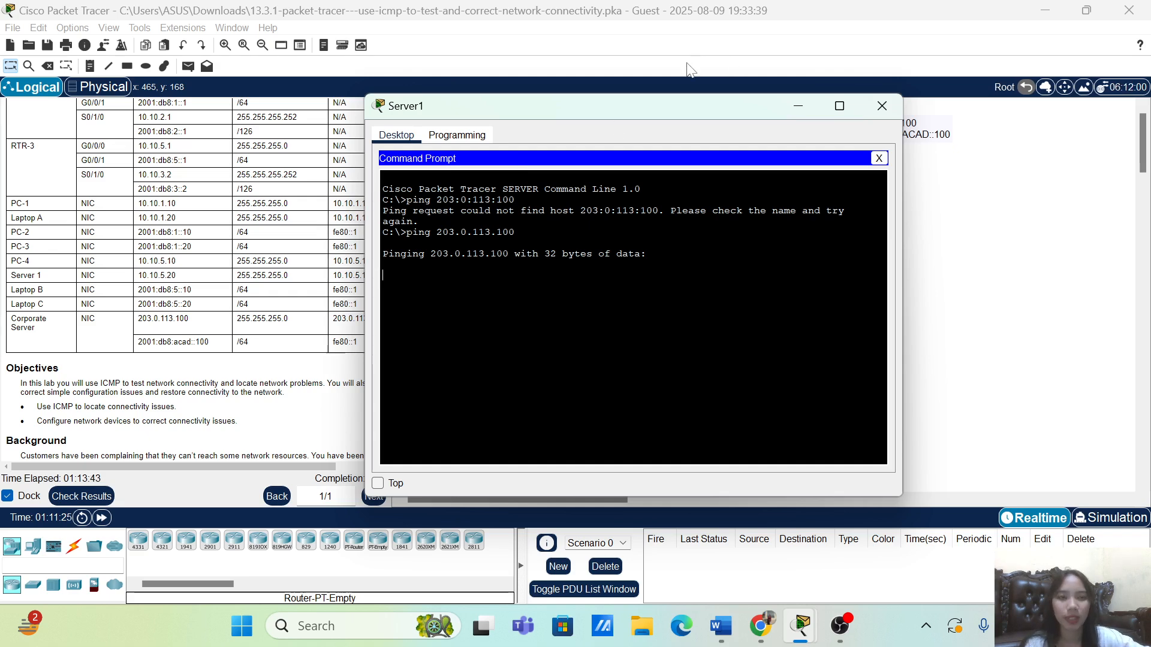
Review Server1's ping output against the lab instructions, then minimize its window to return to the topology.
left_click_drag(671, 111, 699, 93)
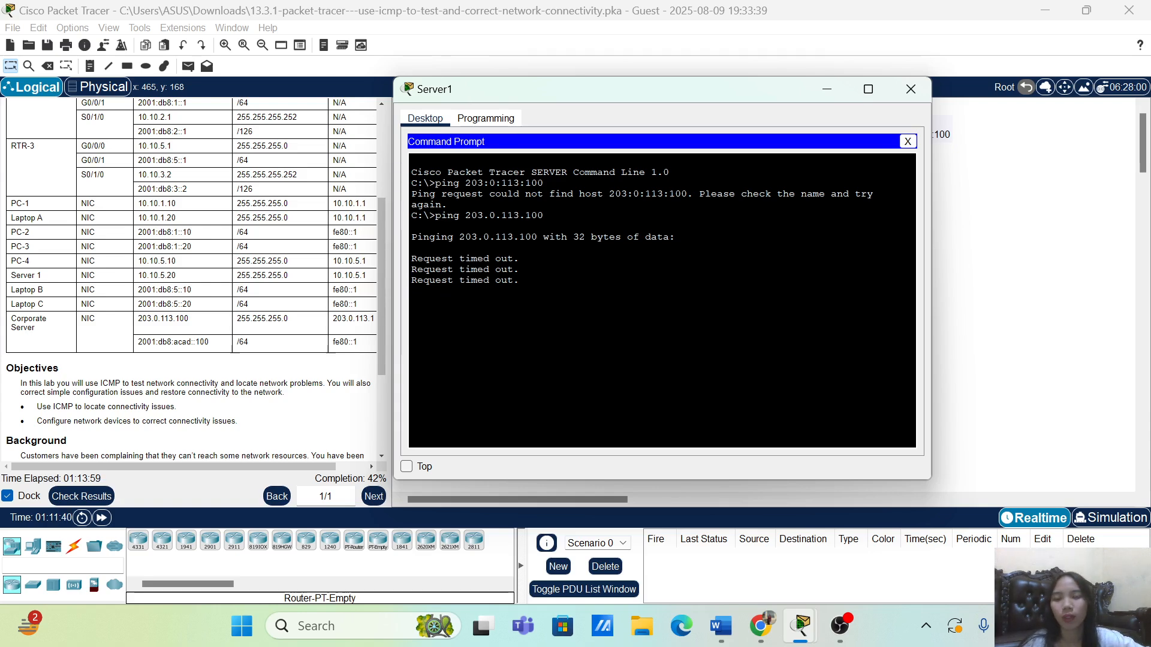
scroll(192, 279, "down", 4)
scroll(192, 279, "up", 4)
scroll(192, 279, "down", 4)
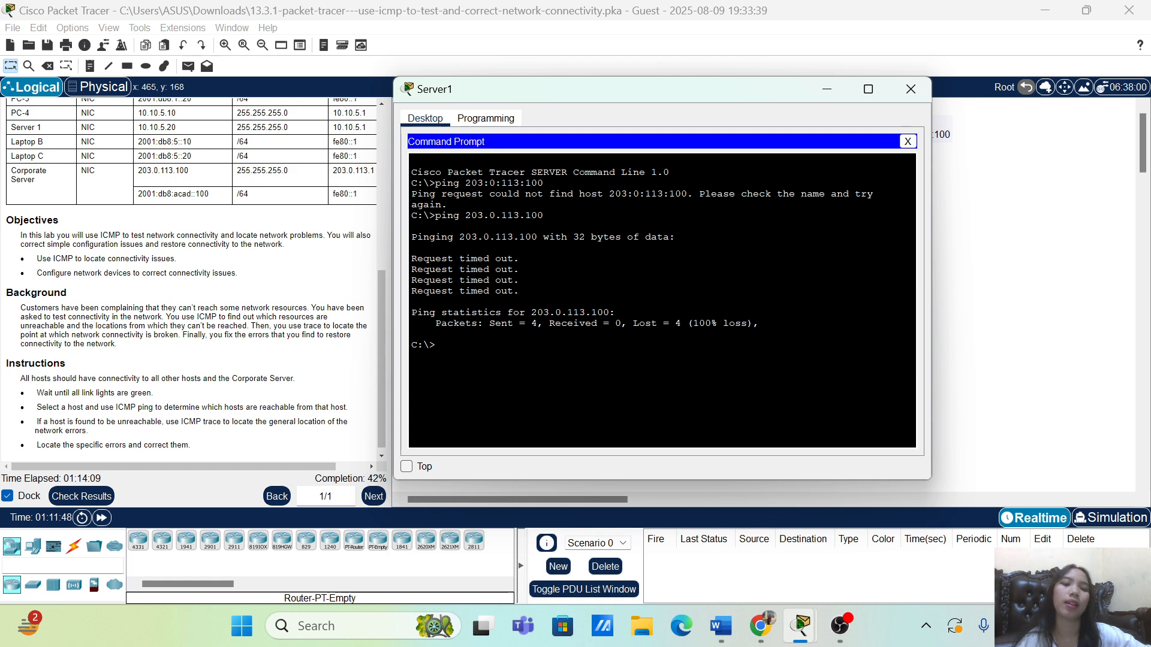
left_click_drag(680, 324, 413, 333)
left_click(413, 334)
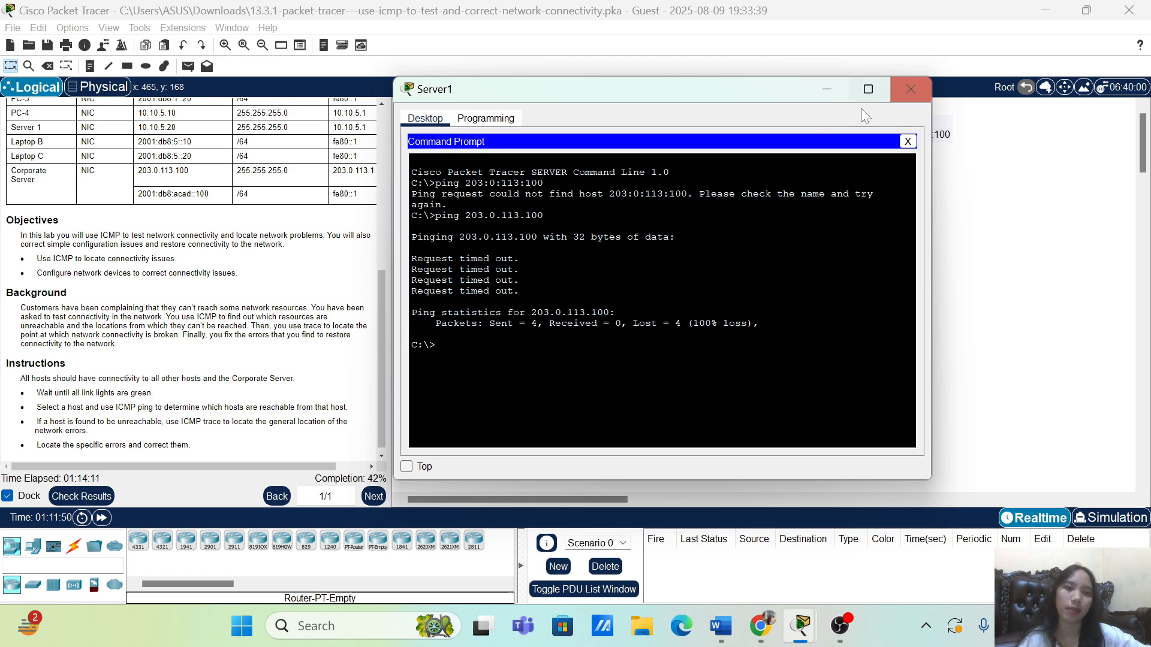
left_click(831, 91)
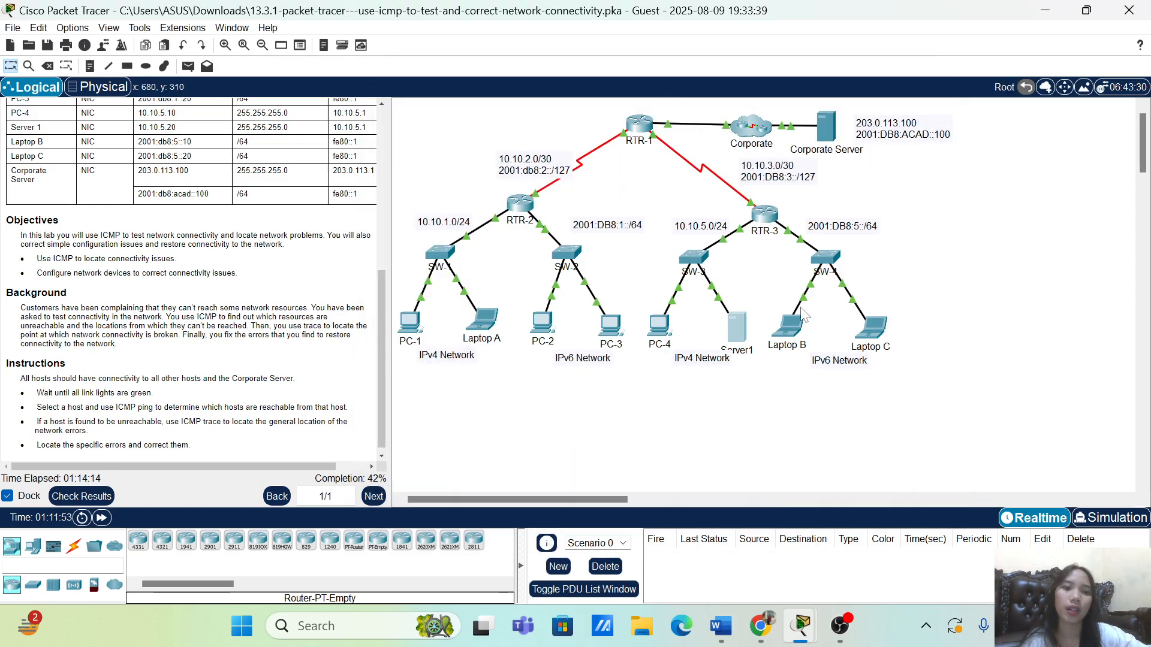
Reopen Server1, close its Command Prompt and bring up its IP Configuration.
left_click(737, 330)
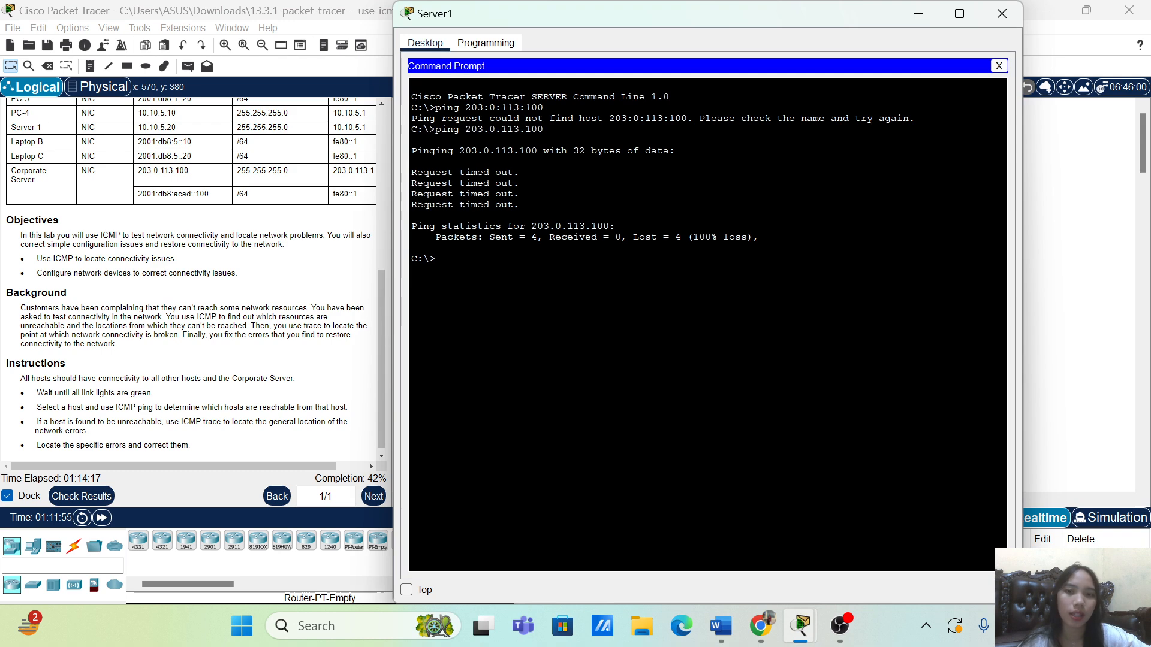
left_click(998, 66)
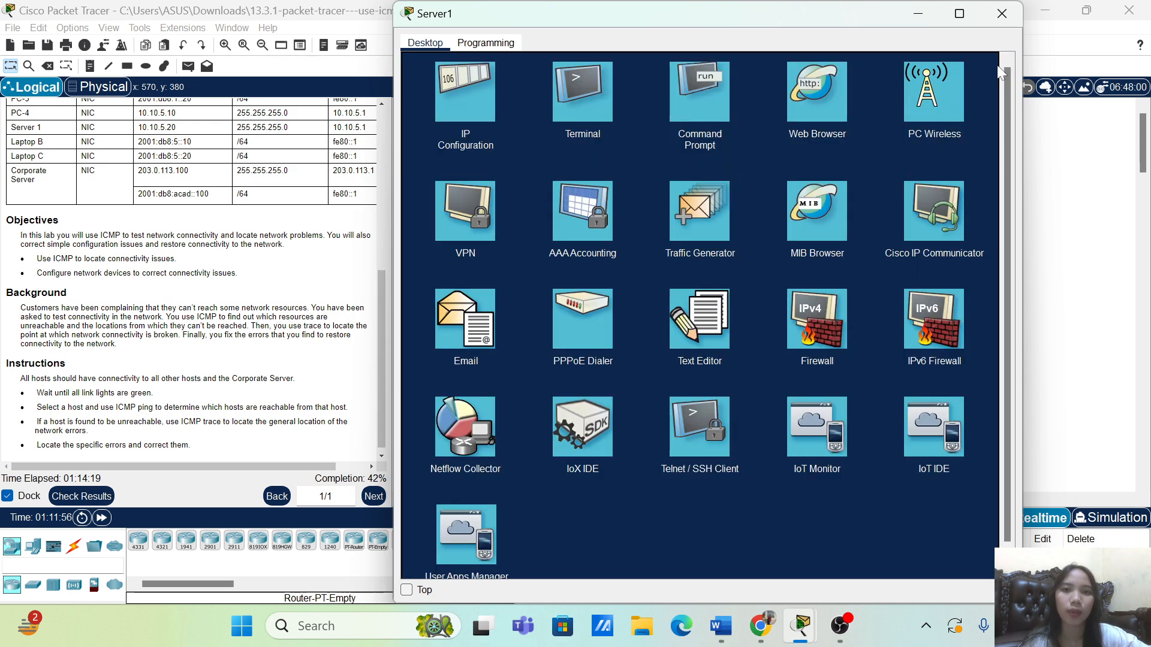
left_click(466, 102)
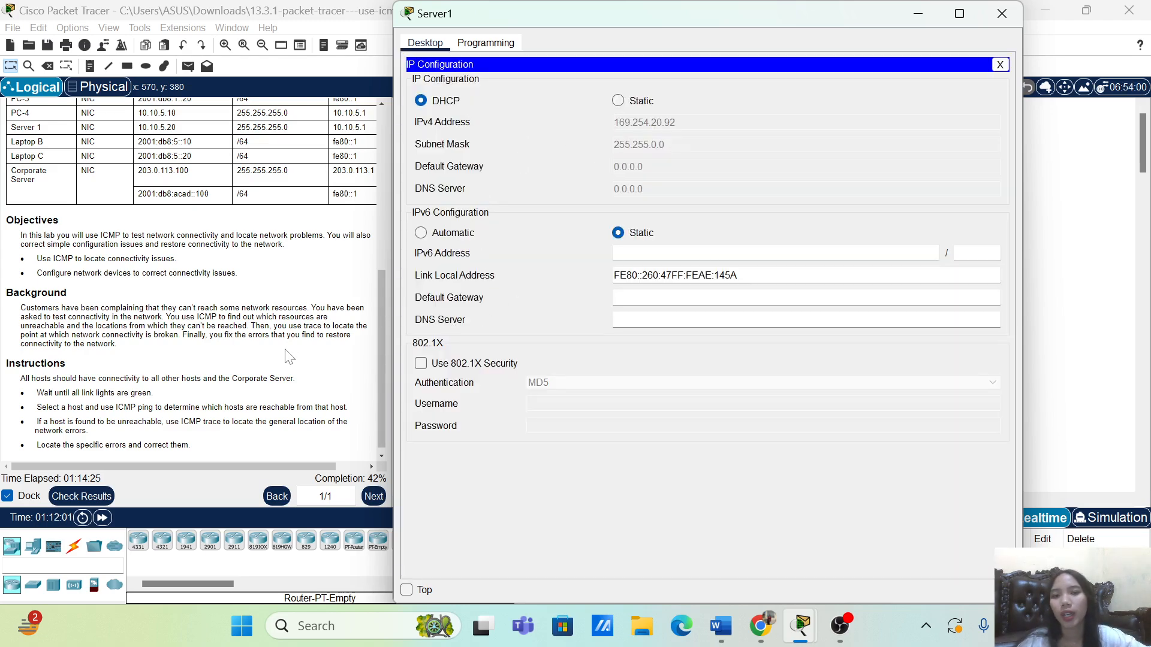
Check the activity's assessment items for the settings still incorrect on Server1 and return to the topology.
left_click(82, 508)
left_click(133, 99)
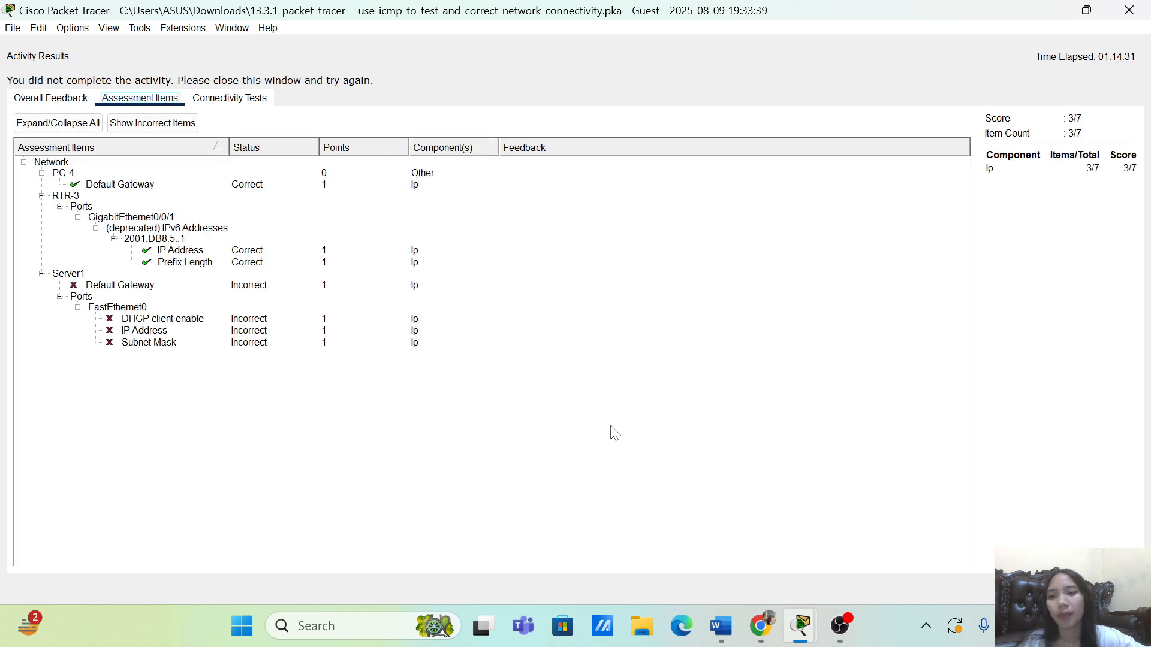
left_click(1114, 589)
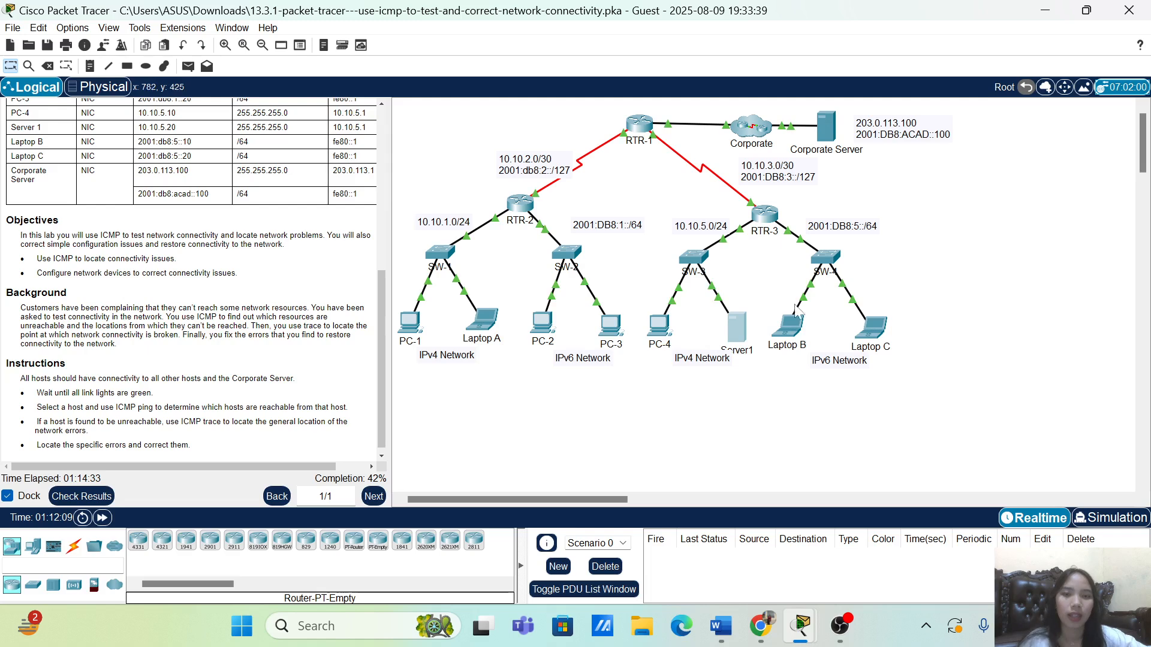
Switch Server1's IPv4 configuration to static and set its IPv4 address to 10.10.5.20, as listed in the addressing table.
left_click(750, 330)
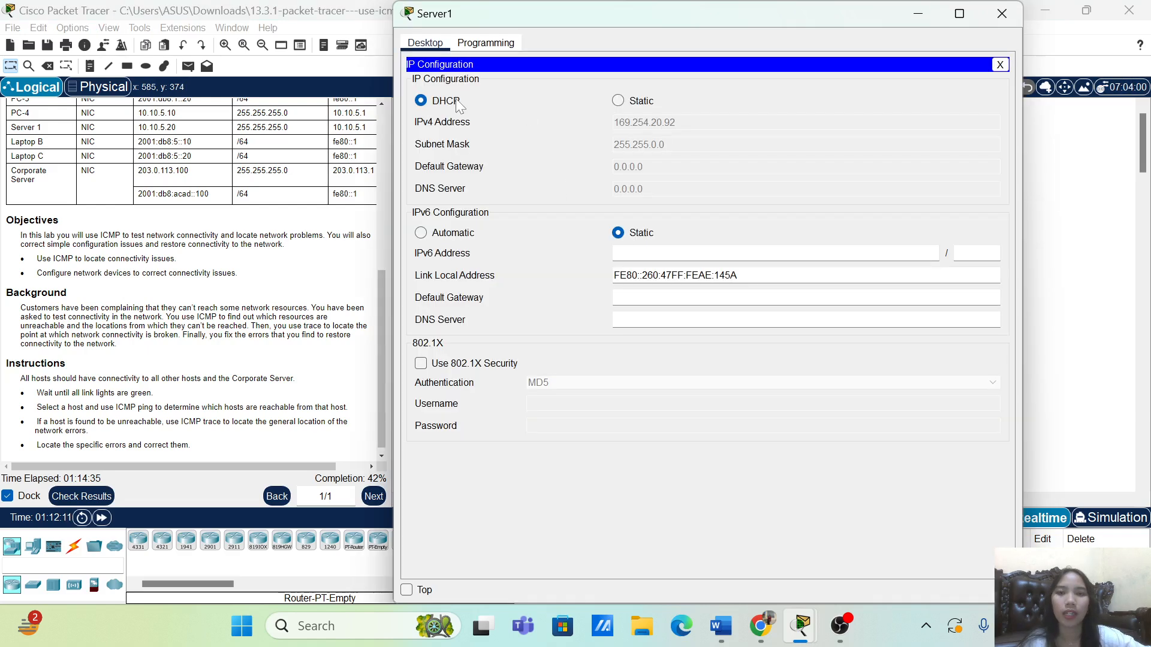
left_click(621, 102)
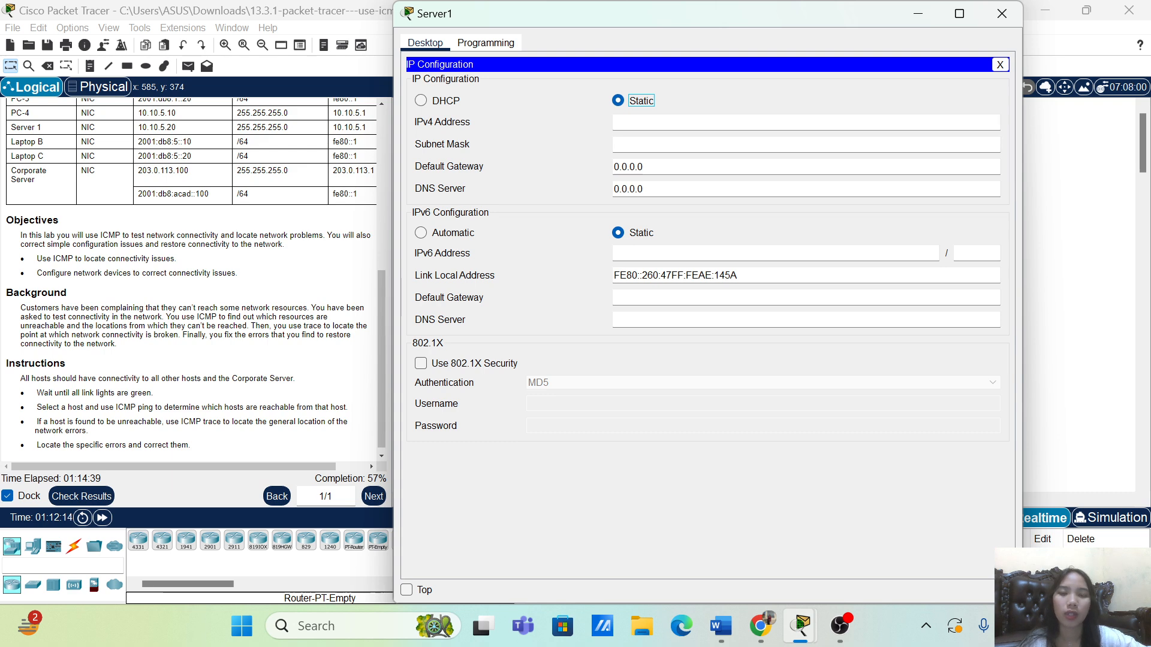
left_click(647, 122)
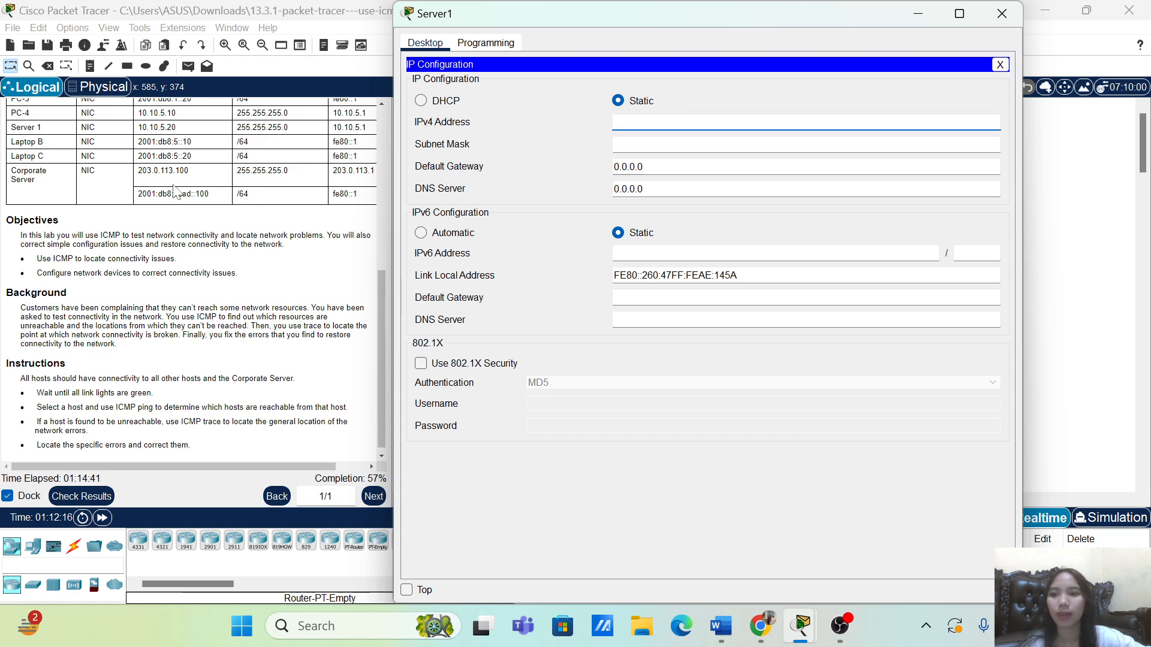
scroll(175, 191, "up", 3)
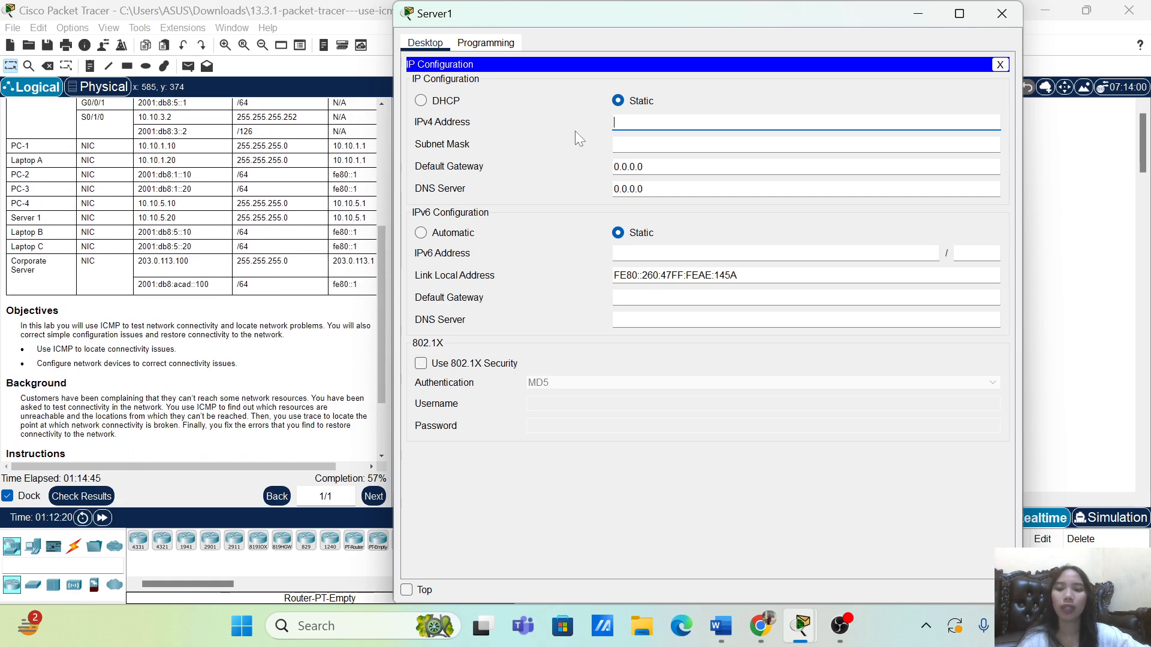
type("10.")
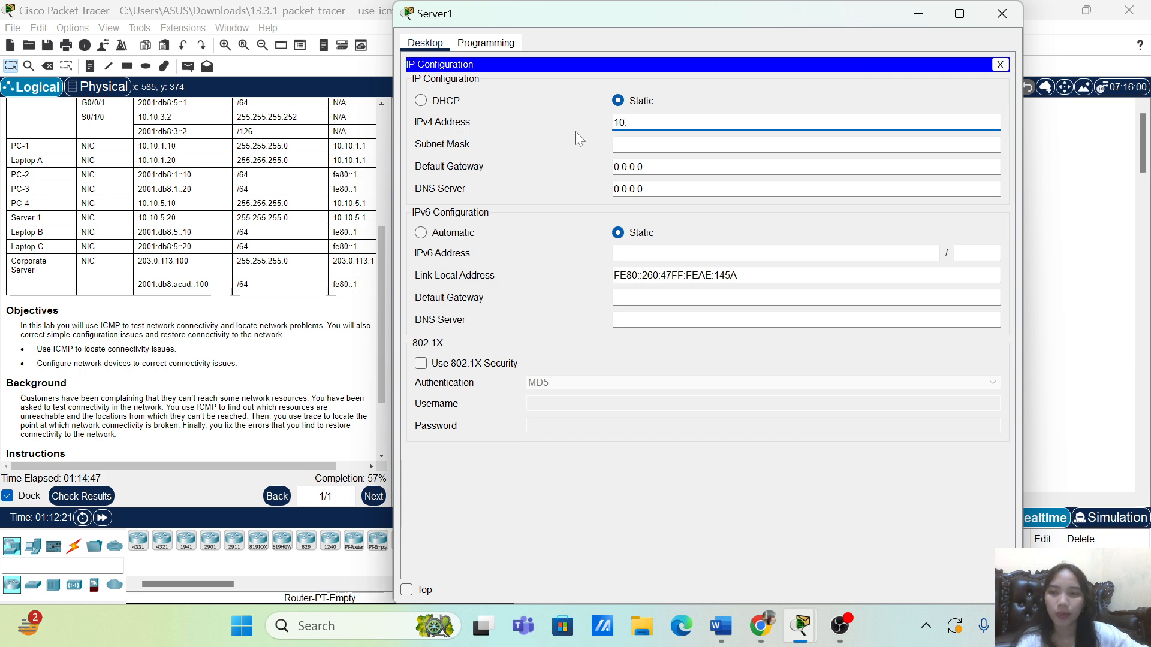
type("10.")
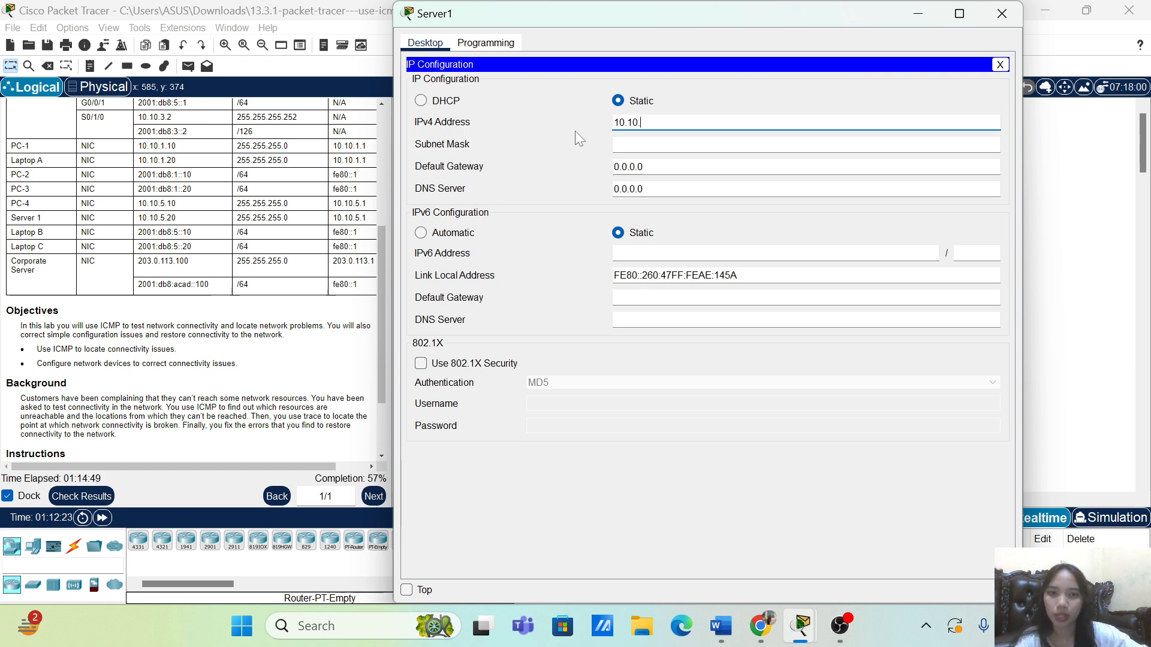
type("5.10")
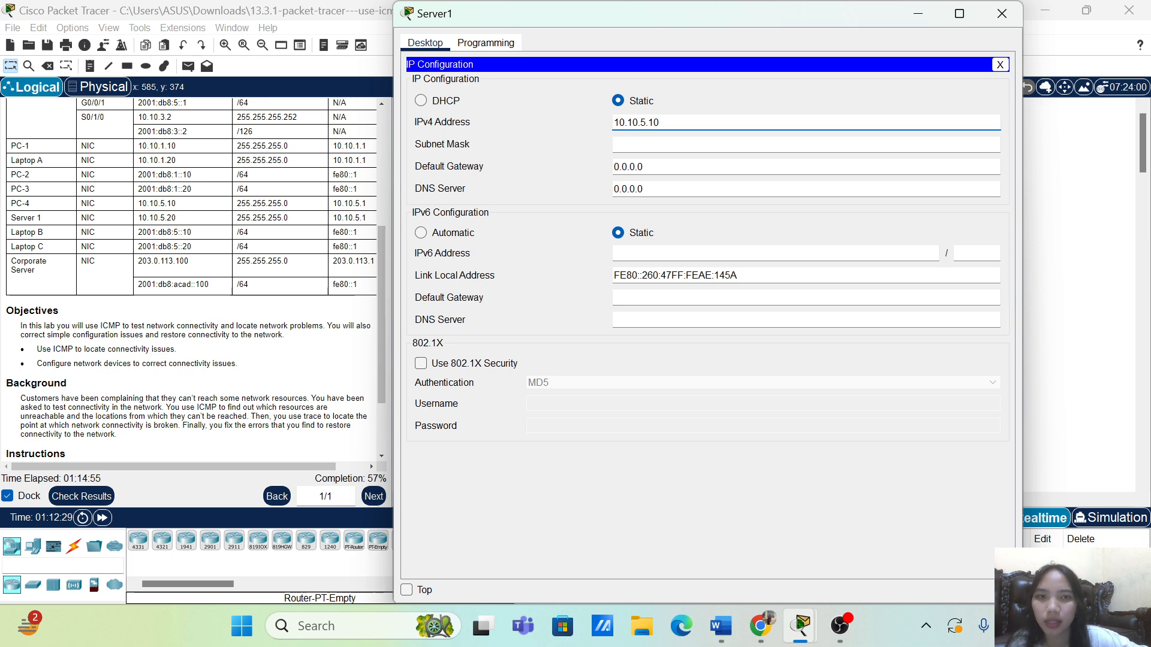
key("BackSpace")
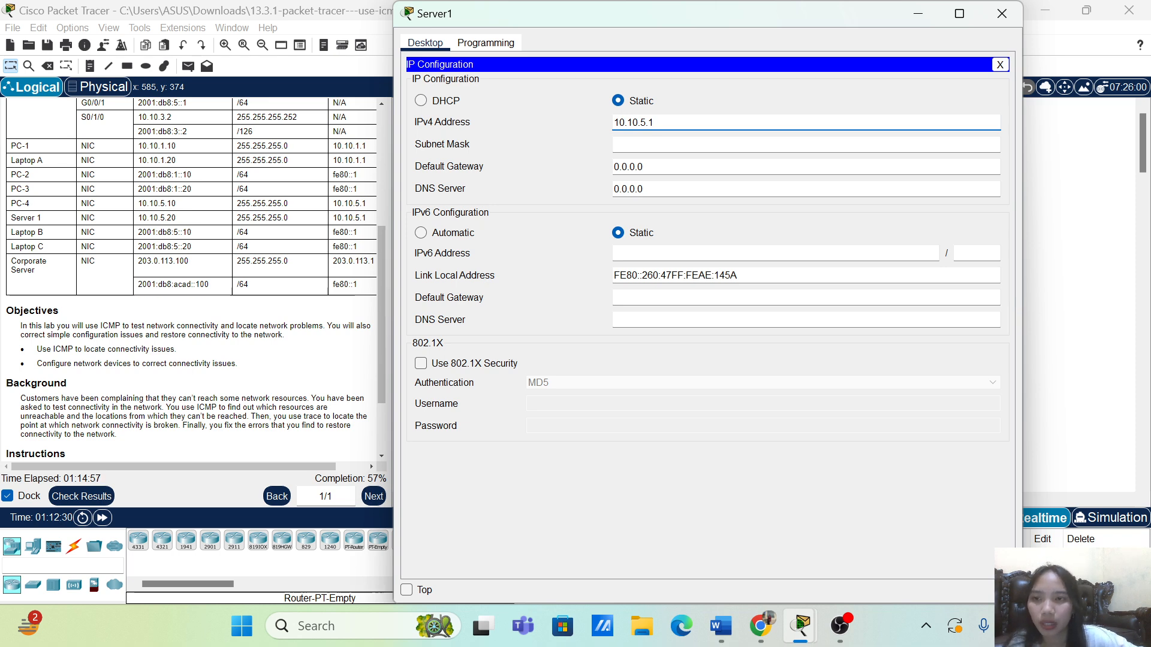
key("BackSpace")
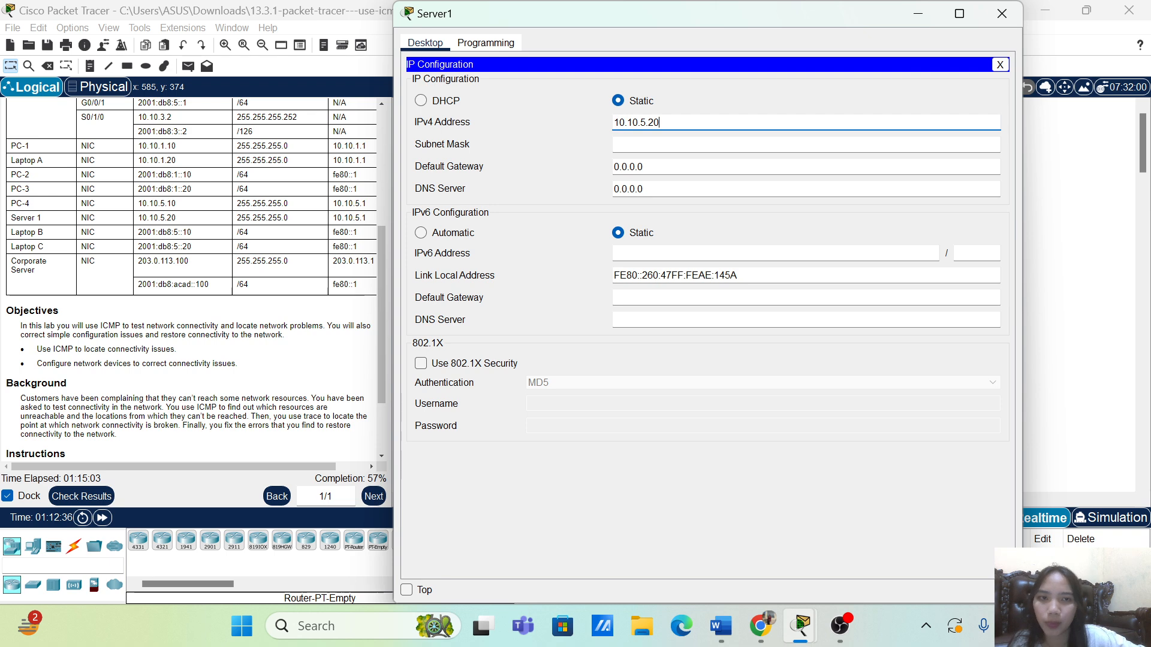
Set Server1's subnet mask to 255.255.255.0.
left_click(633, 144)
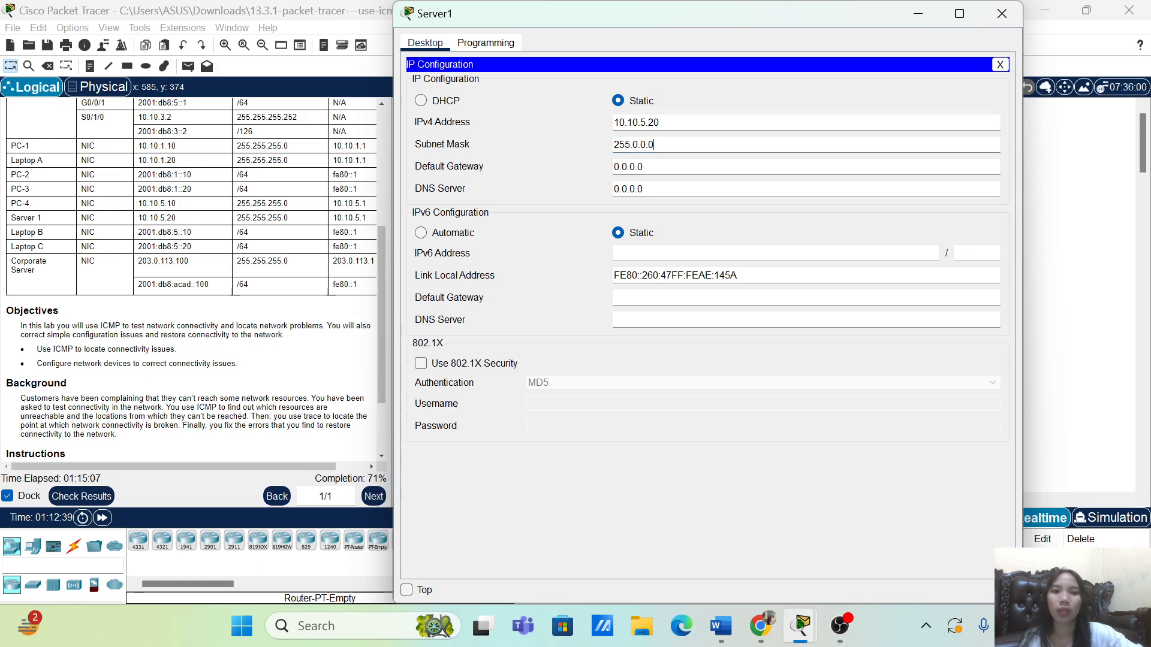
key("BackSpace")
key("BackSpace")
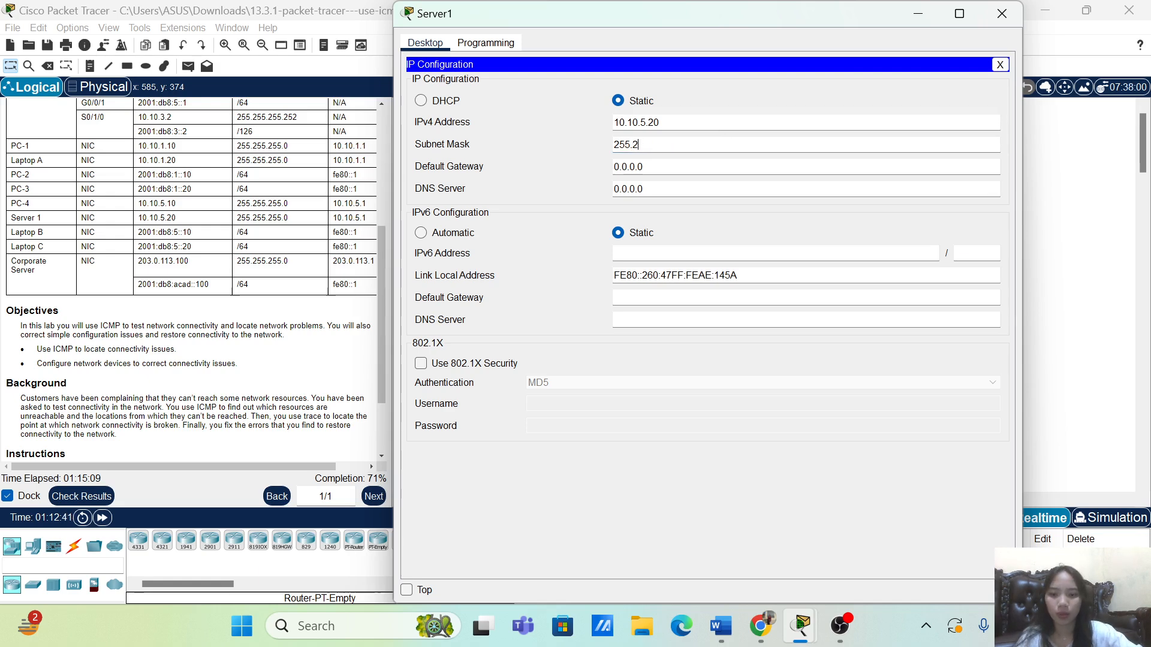
type("255.255.255")
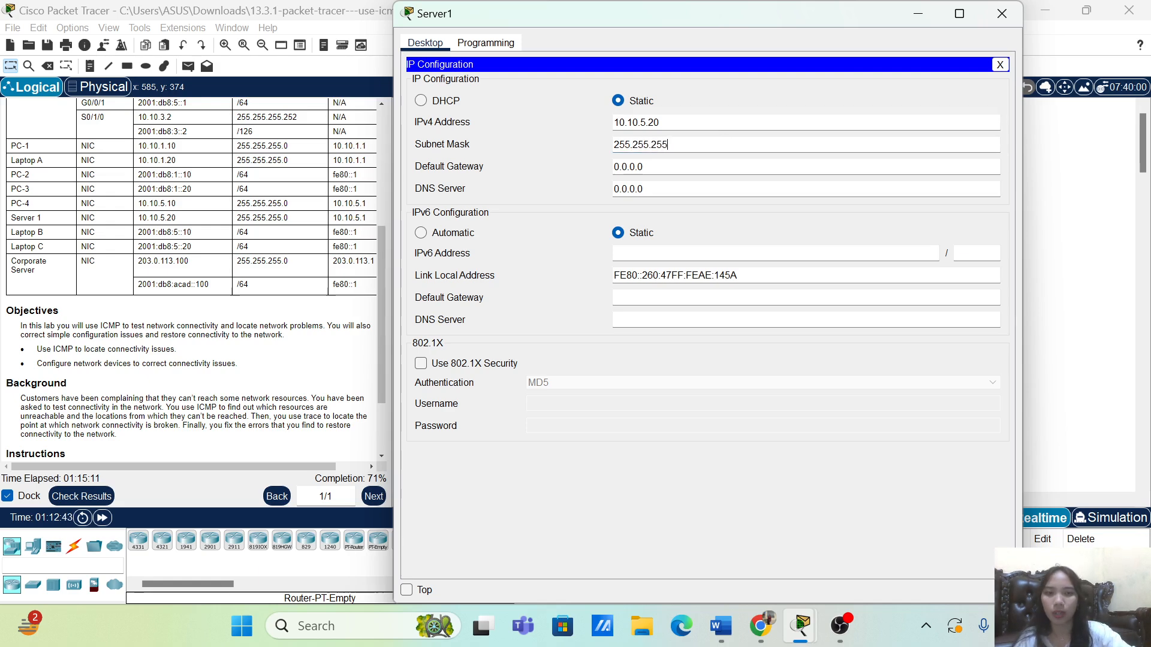
type(".0")
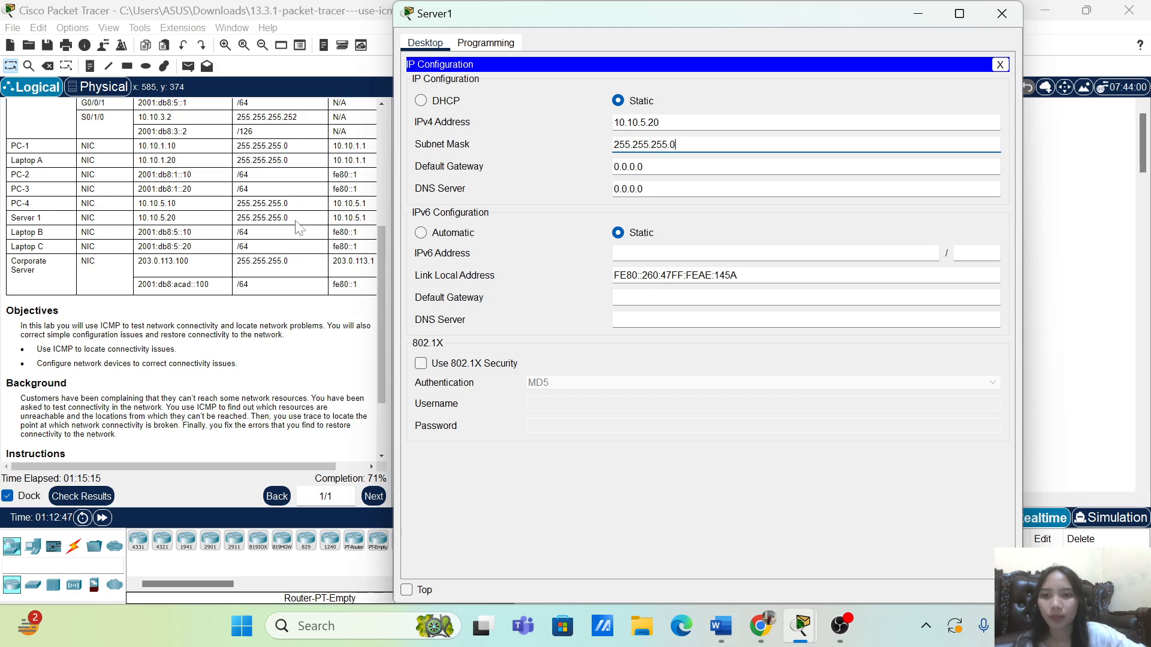
Set Server1's IPv4 default gateway to 10.10.5.1 and close the IP Configuration.
left_click(644, 167)
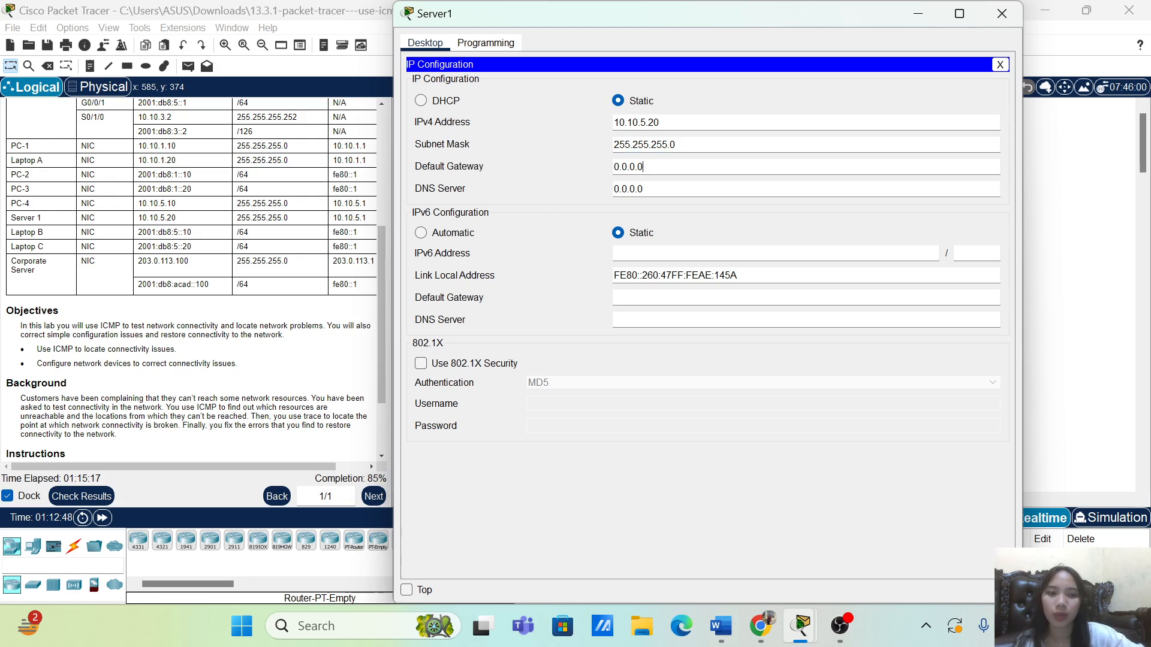
key("BackSpace")
key("BackSpace")
key("BackSpace")
key("BackSpace")
key("BackSpace")
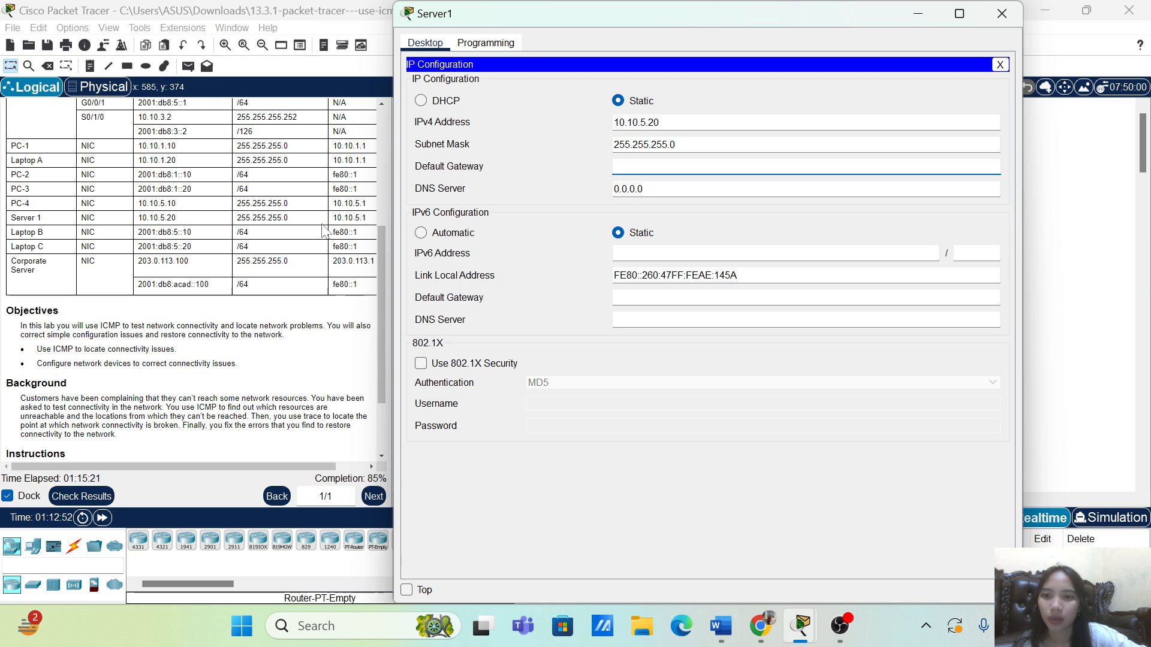
type("10")
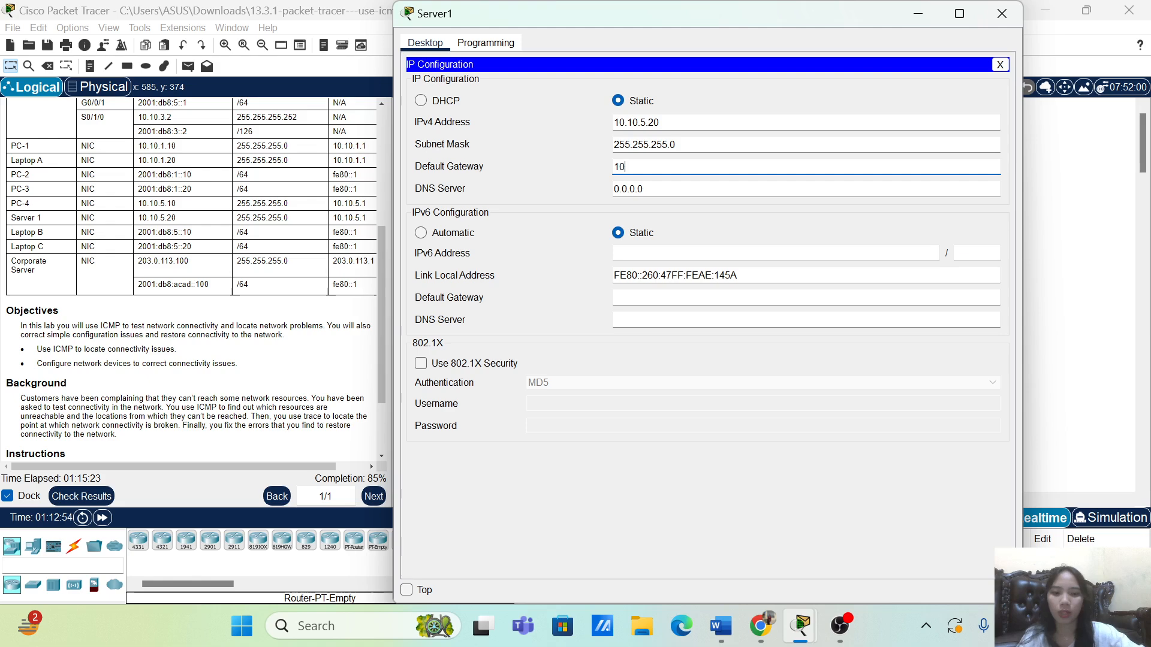
type(".10.5")
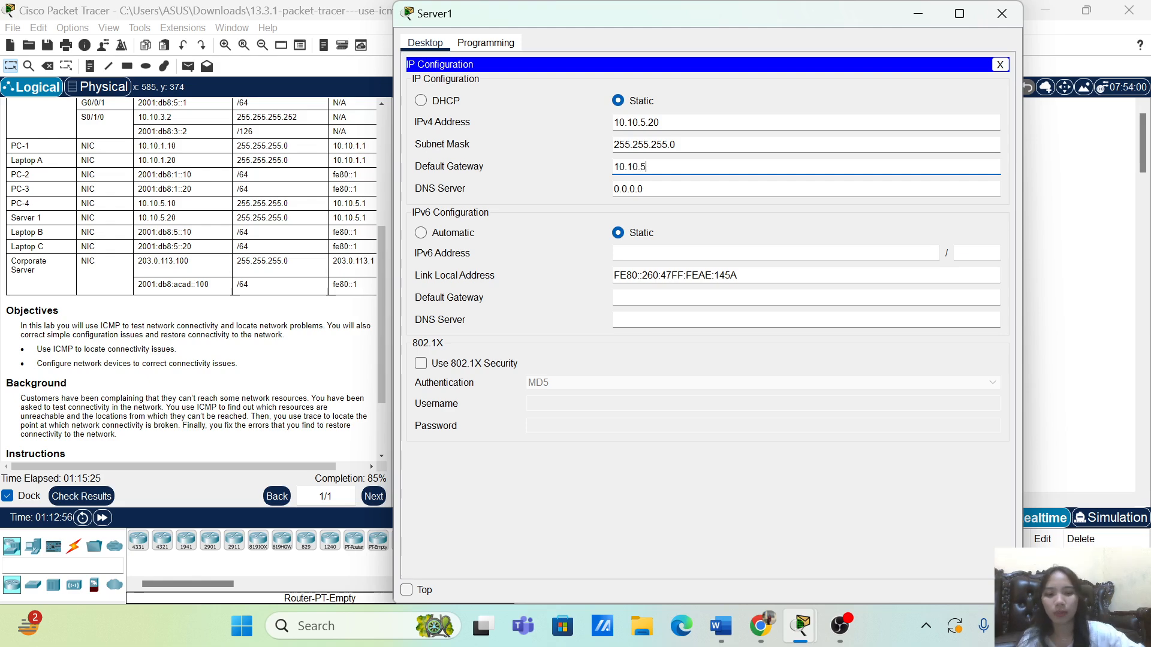
type(".1")
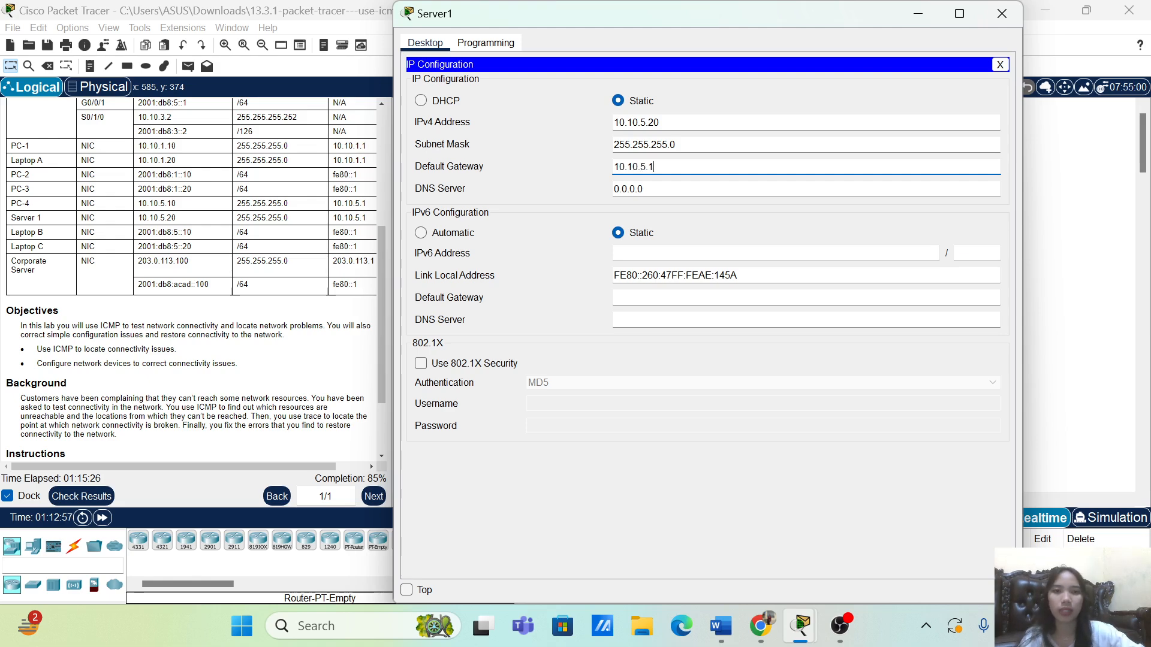
left_click(1005, 70)
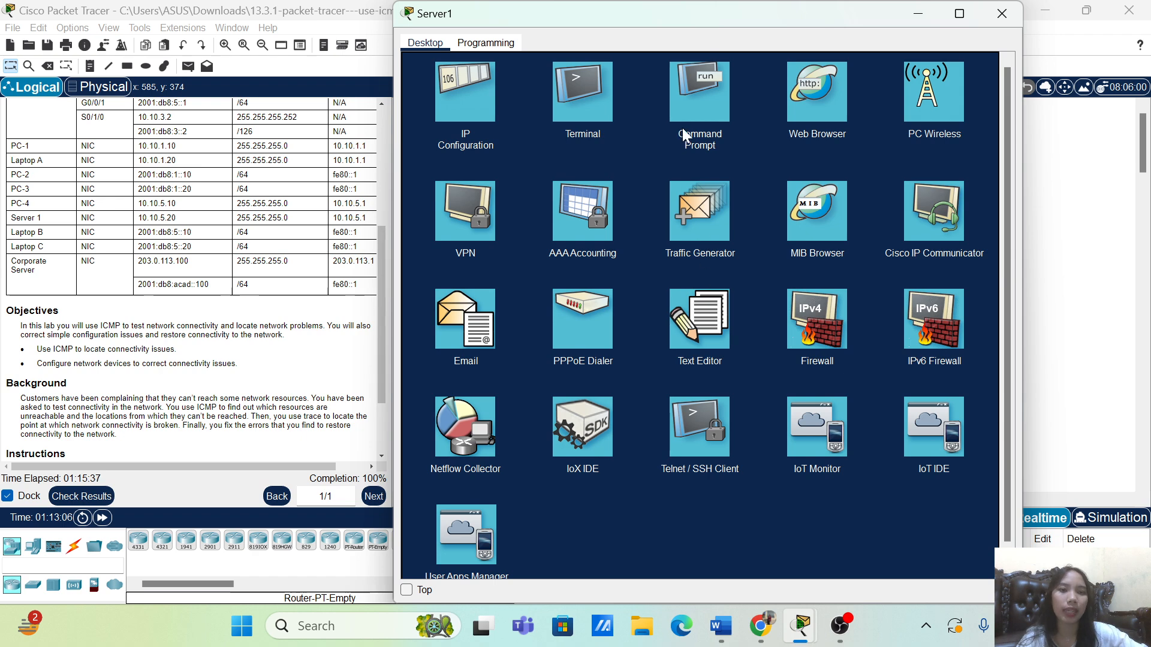
Ping the Corporate Server at 203.0.113.100 again from Server1's Command Prompt and inspect the packet loss in the statistics.
left_click(685, 102)
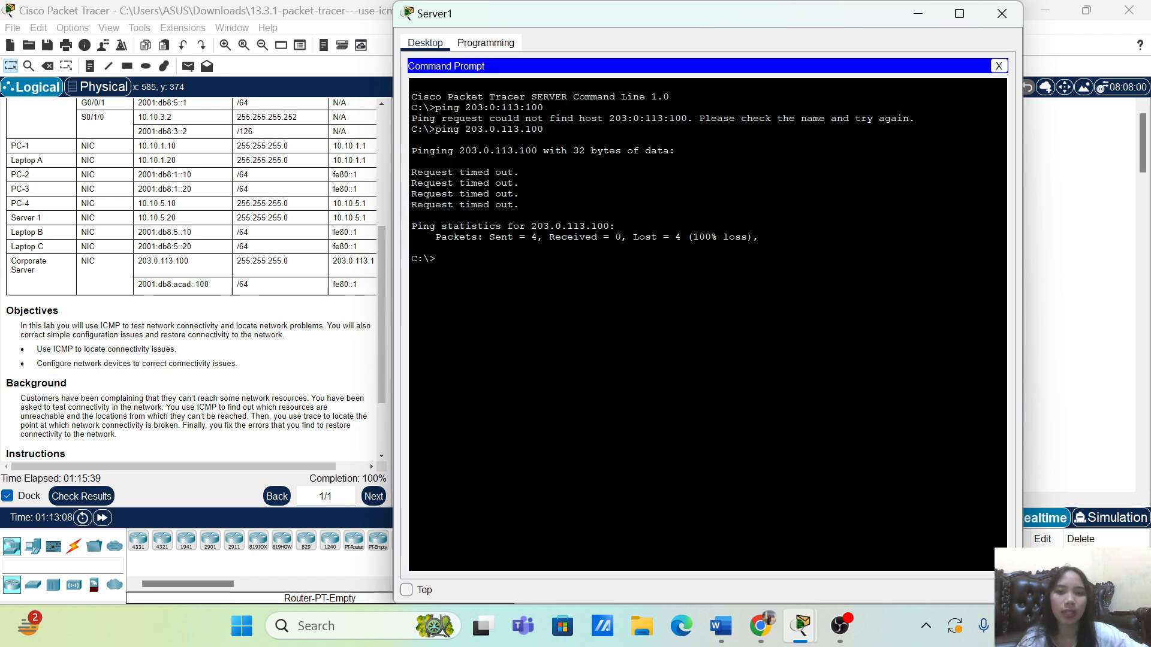
key("Up")
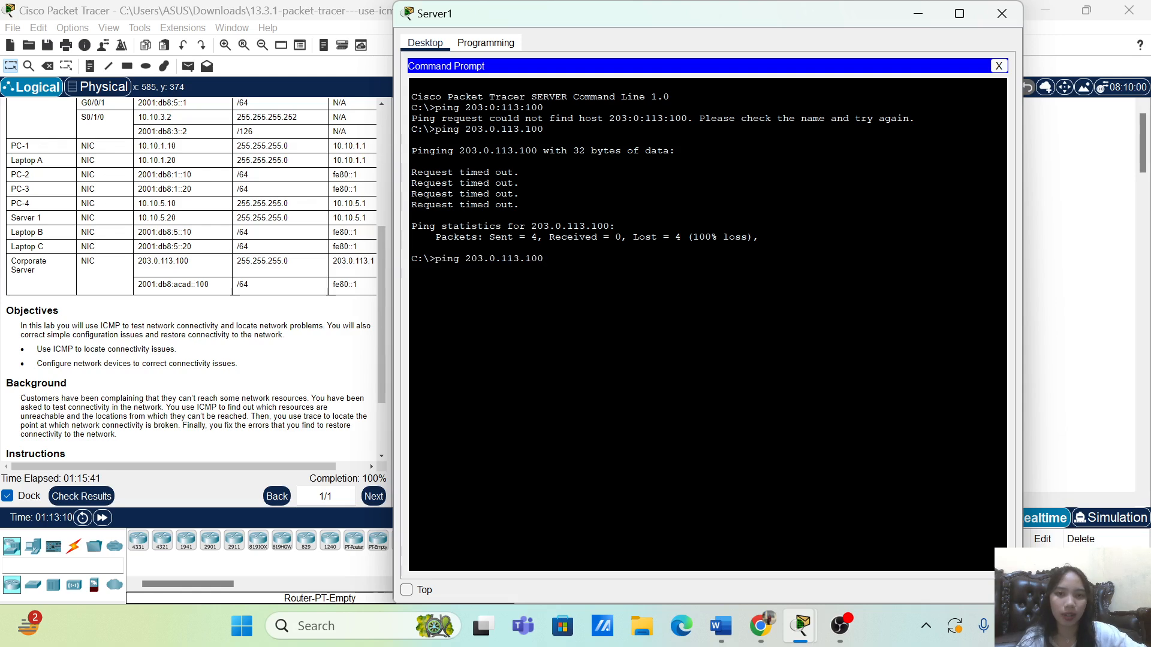
key("Return")
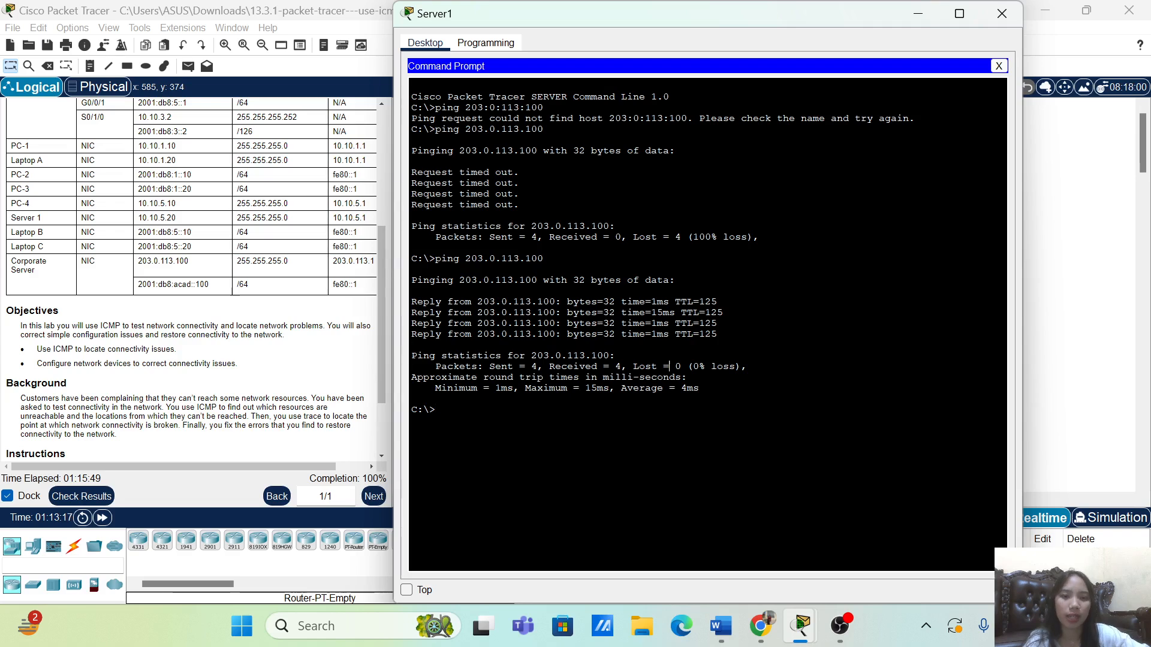
left_click_drag(670, 367, 747, 367)
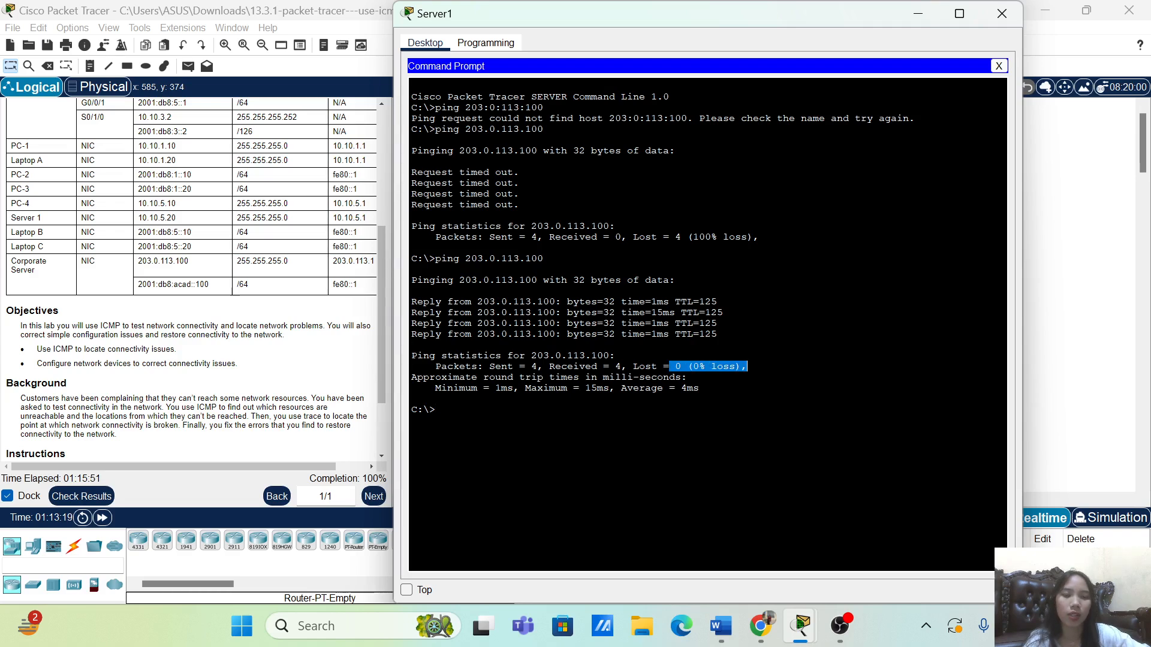
left_click(747, 367)
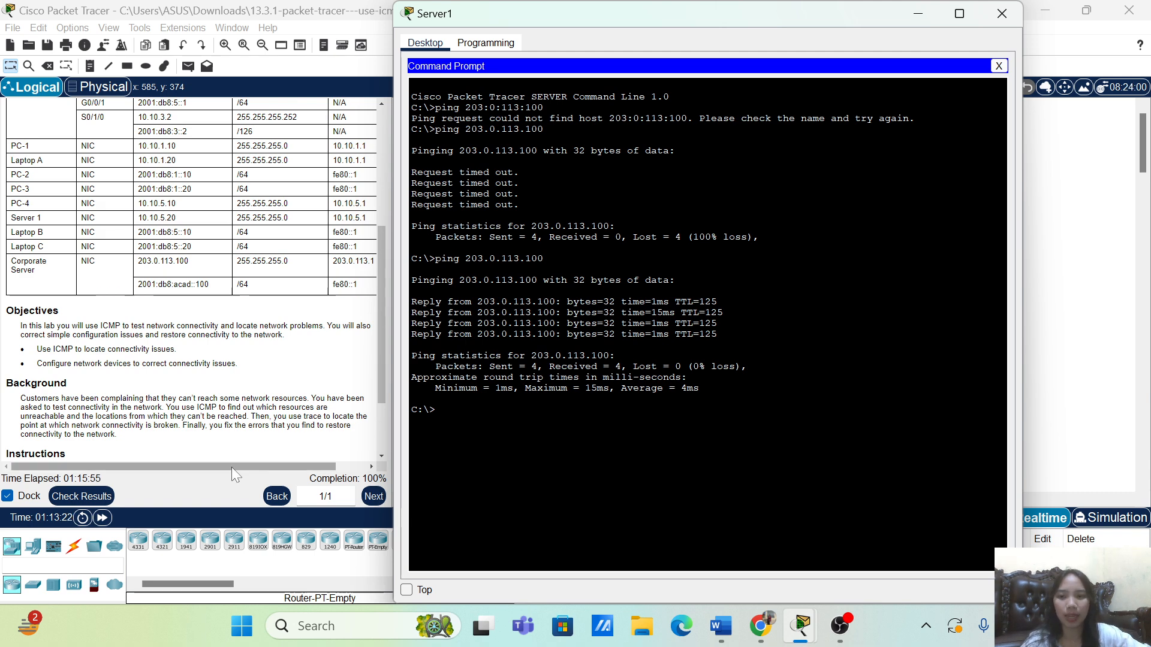
Check the activity's final feedback and assessment items, then return to the topology and look over the lab instructions.
left_click(99, 495)
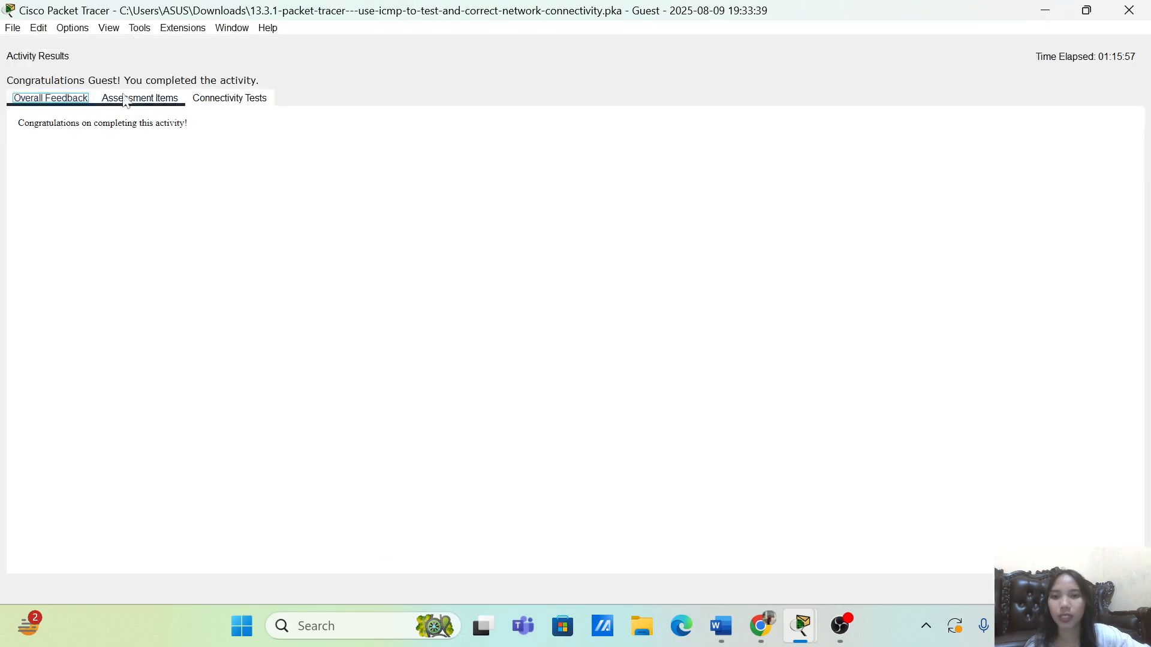
left_click(140, 99)
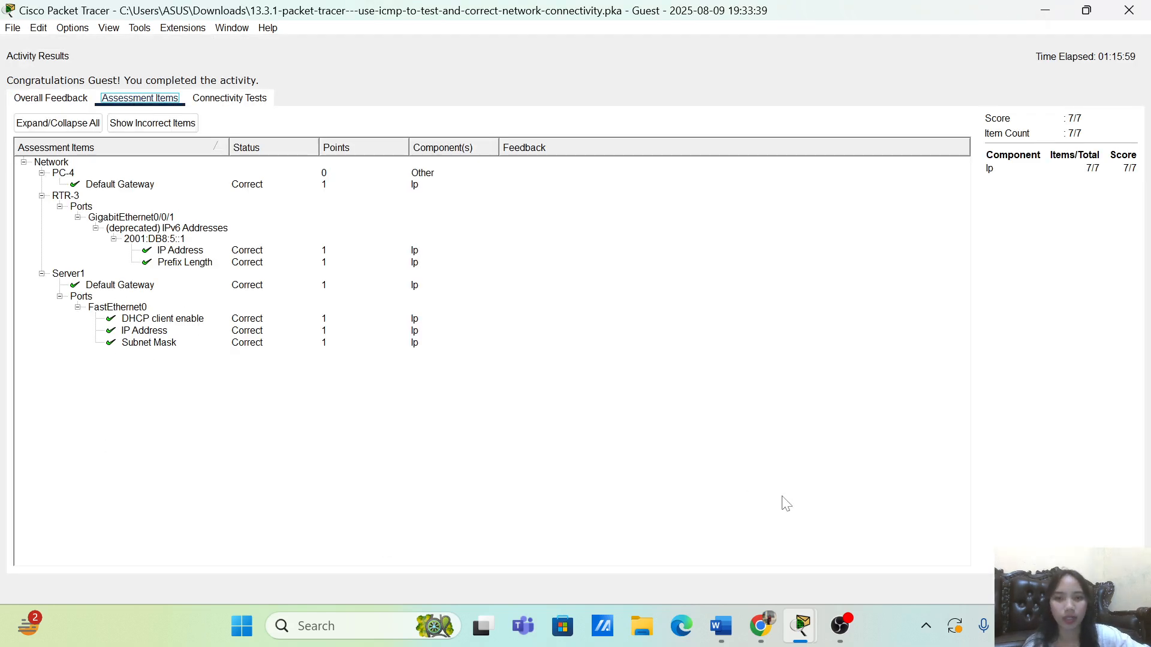
left_click(1113, 589)
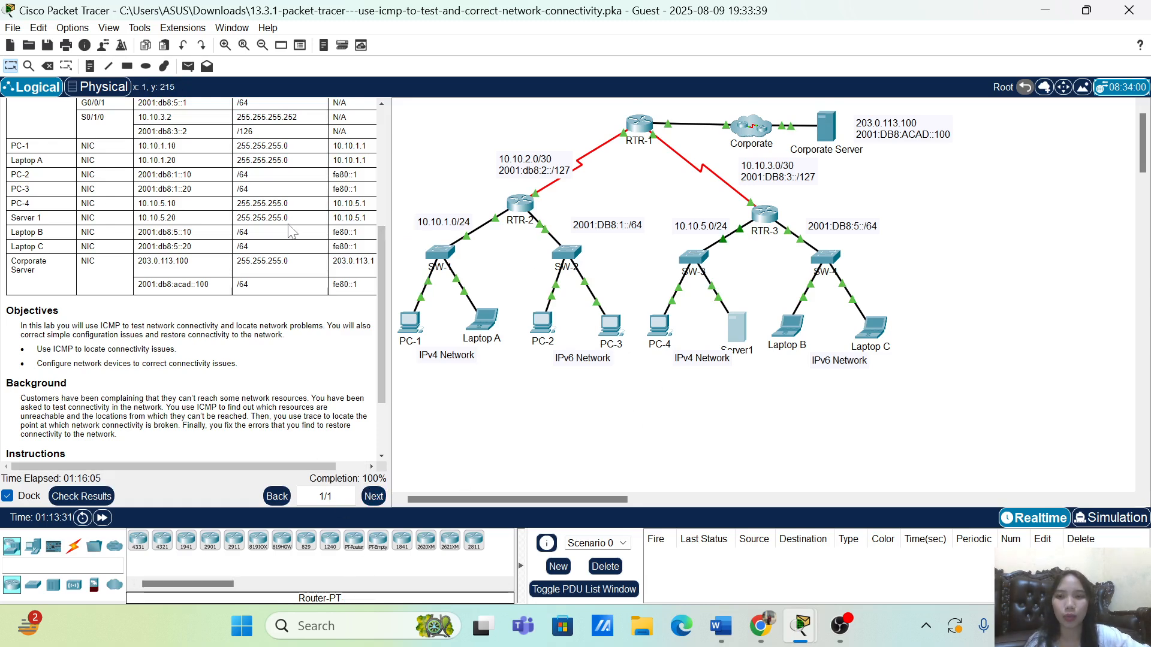
scroll(289, 224, "up", 4)
scroll(288, 224, "down", 5)
scroll(290, 230, "down", 1)
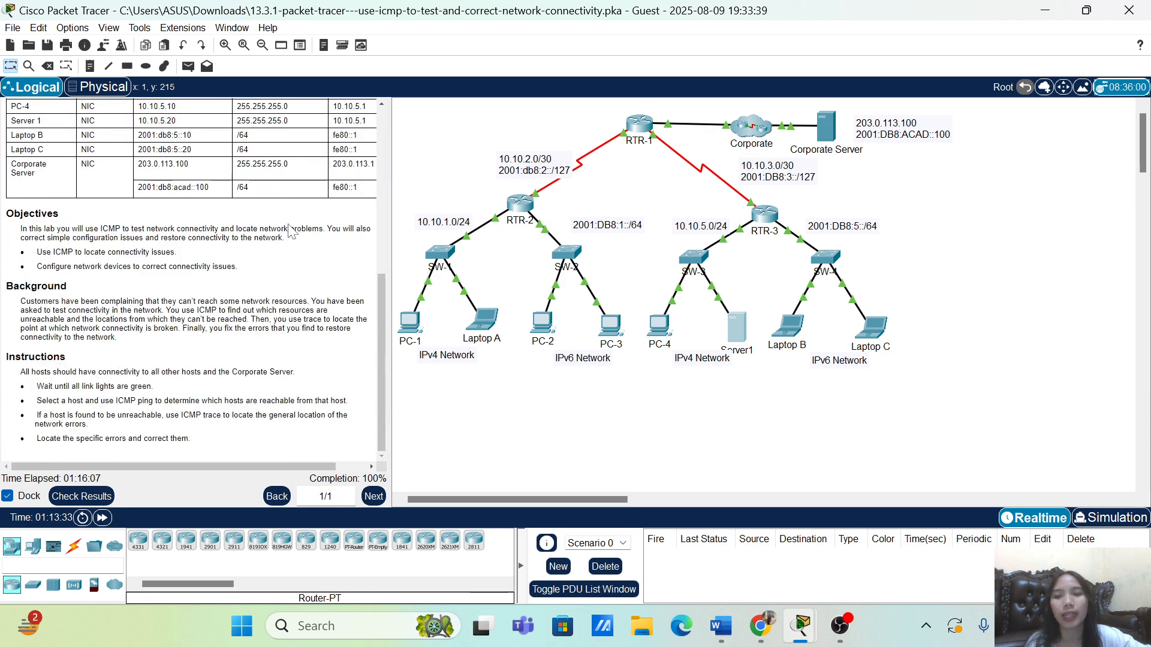